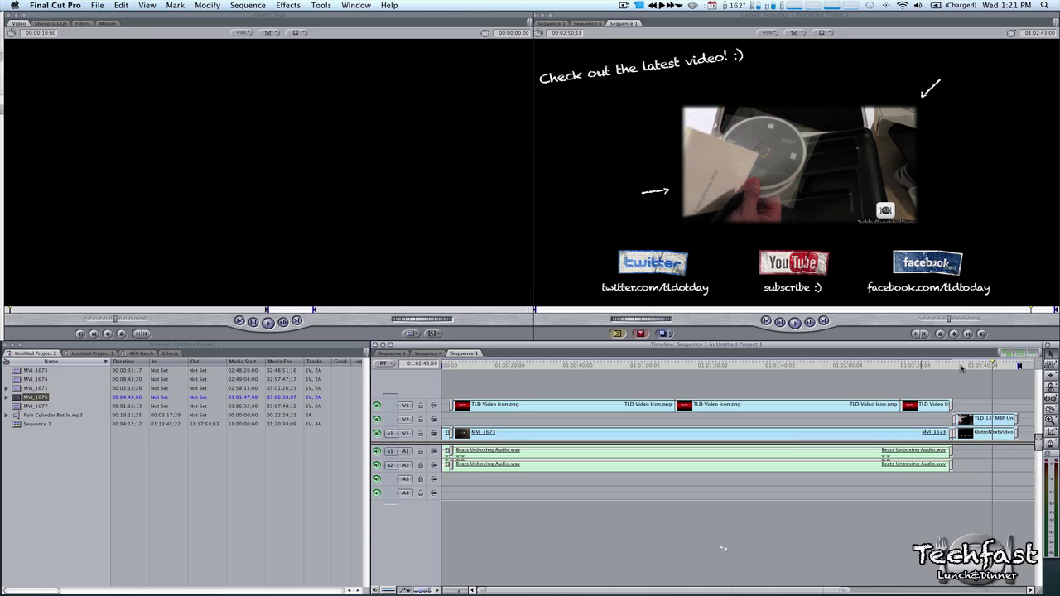
Play through the video outro at the end of Sequence 1 to examine its clip window and social media icons.
scroll(927, 373, "right", 3)
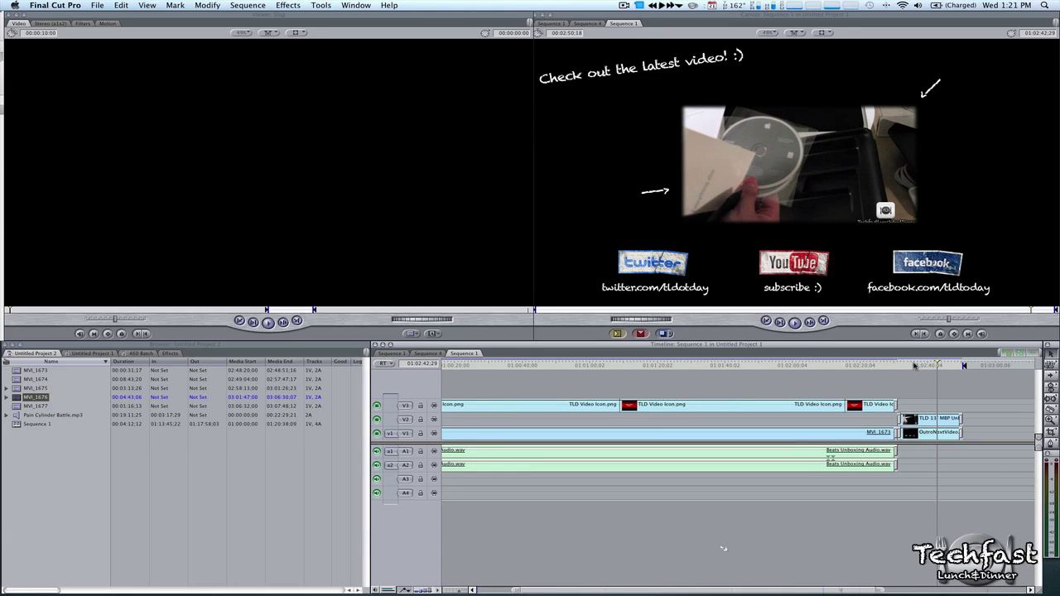
left_click(913, 366)
key("space")
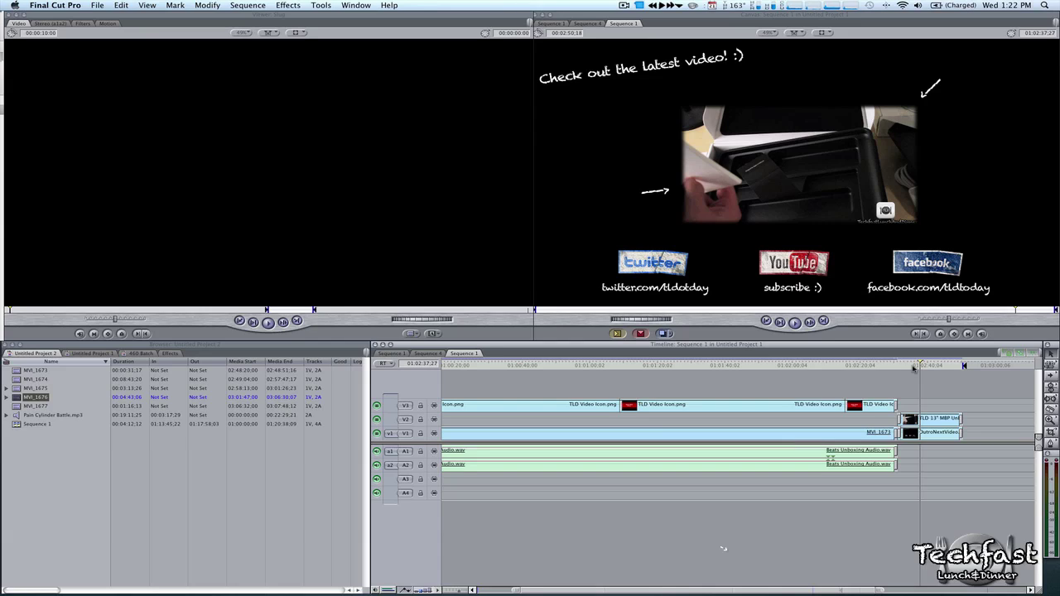
key("space")
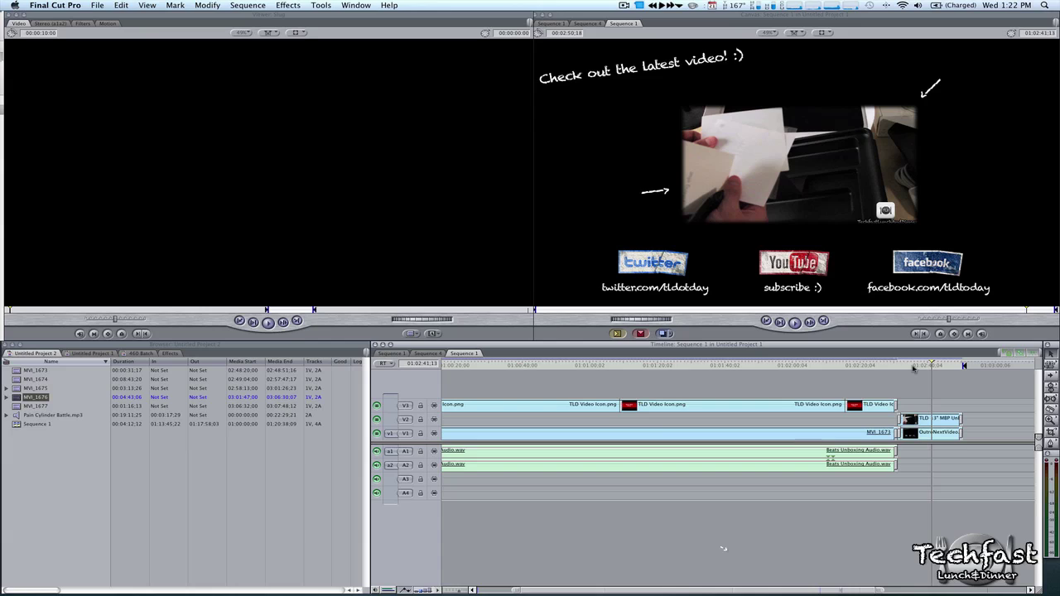
Switch to the blank transparent Untitled-1 document in Photoshop.
key("F9")
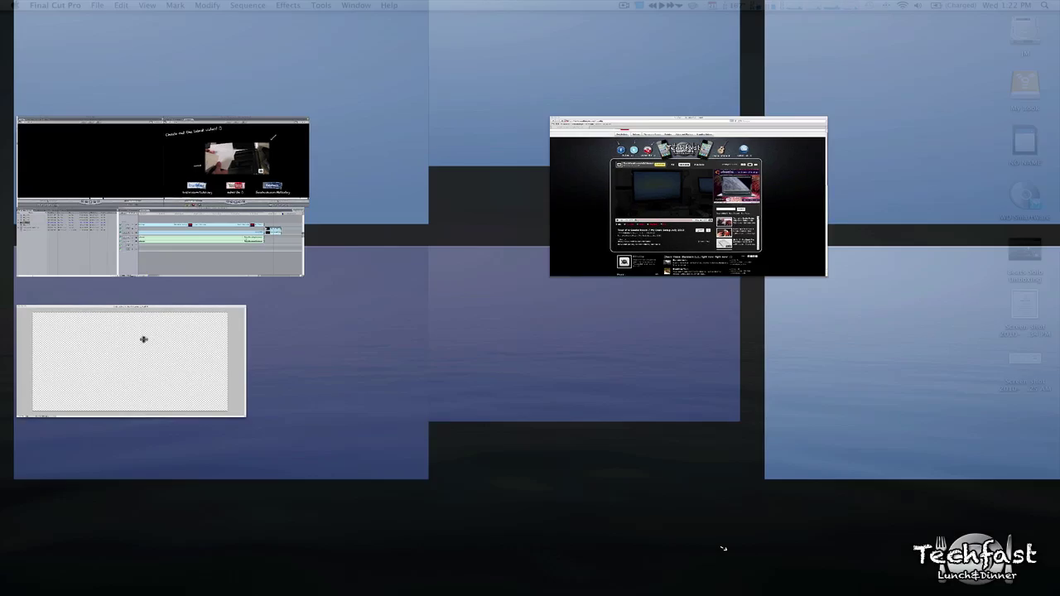
left_click(144, 339)
left_click(88, 7)
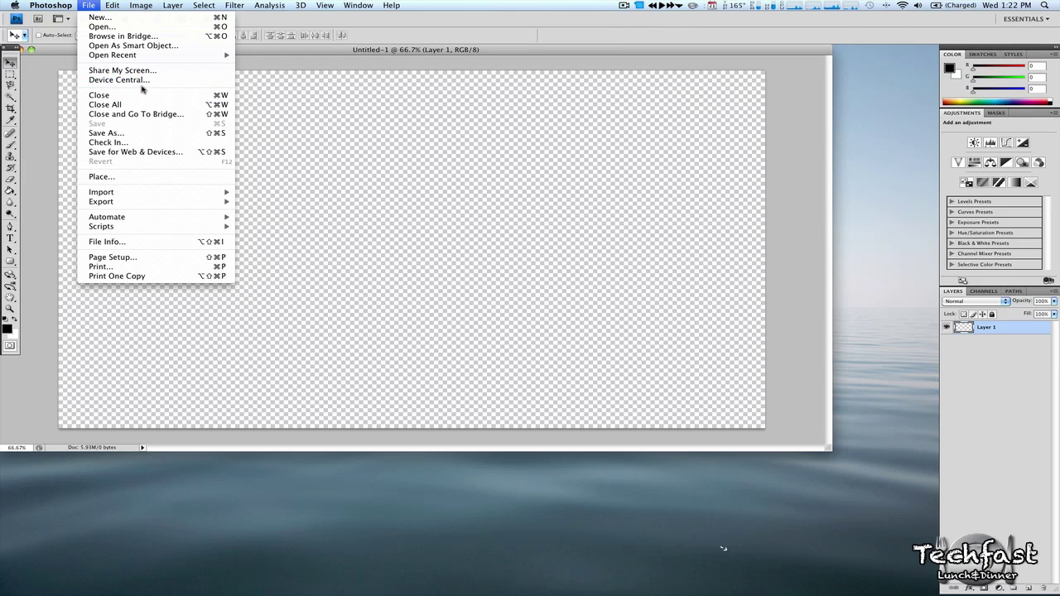
left_click(100, 16)
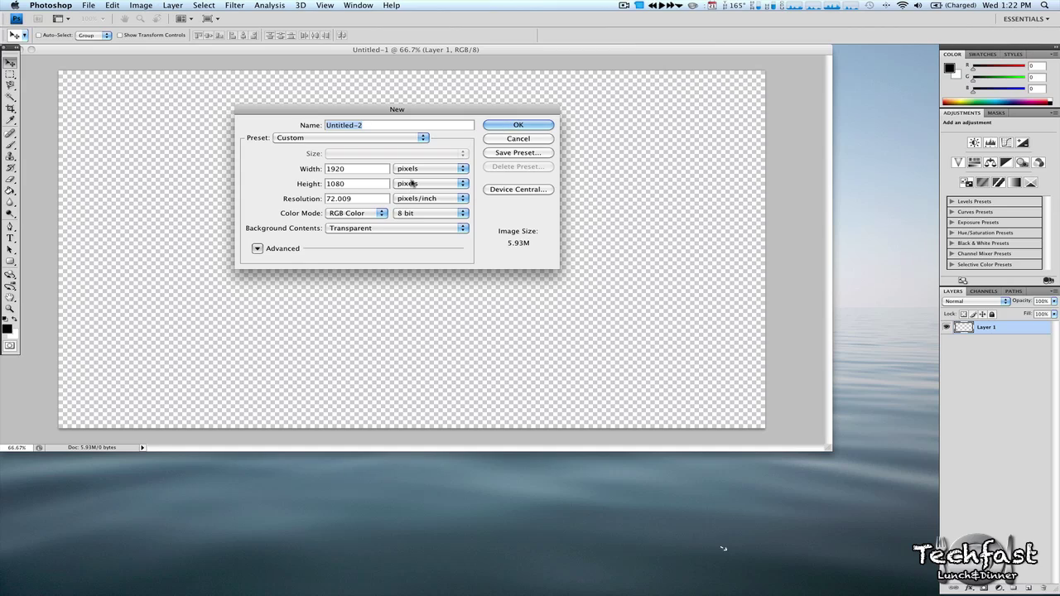
left_click(498, 126)
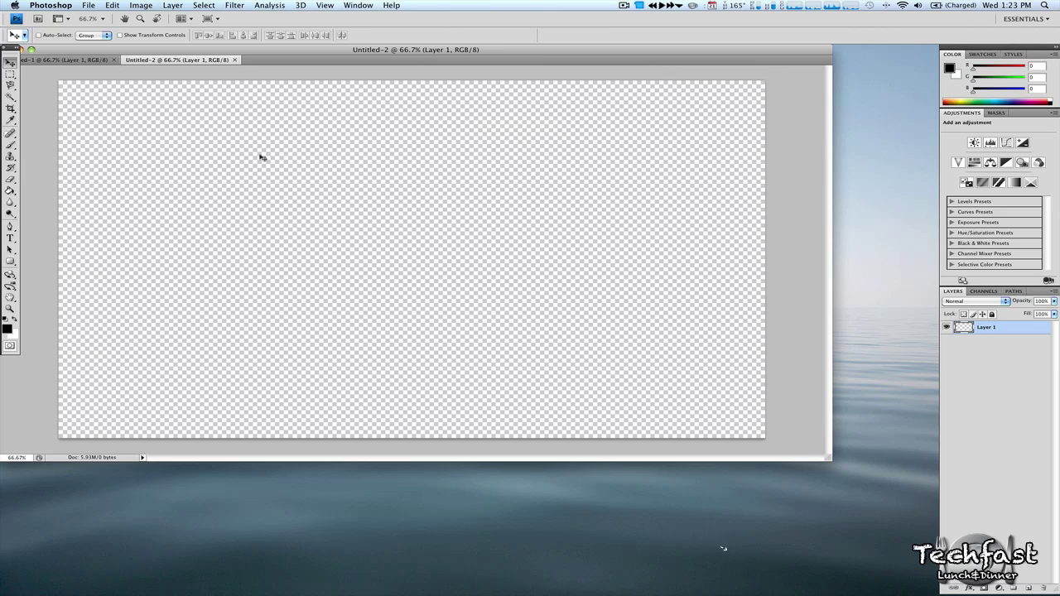
left_click(234, 60)
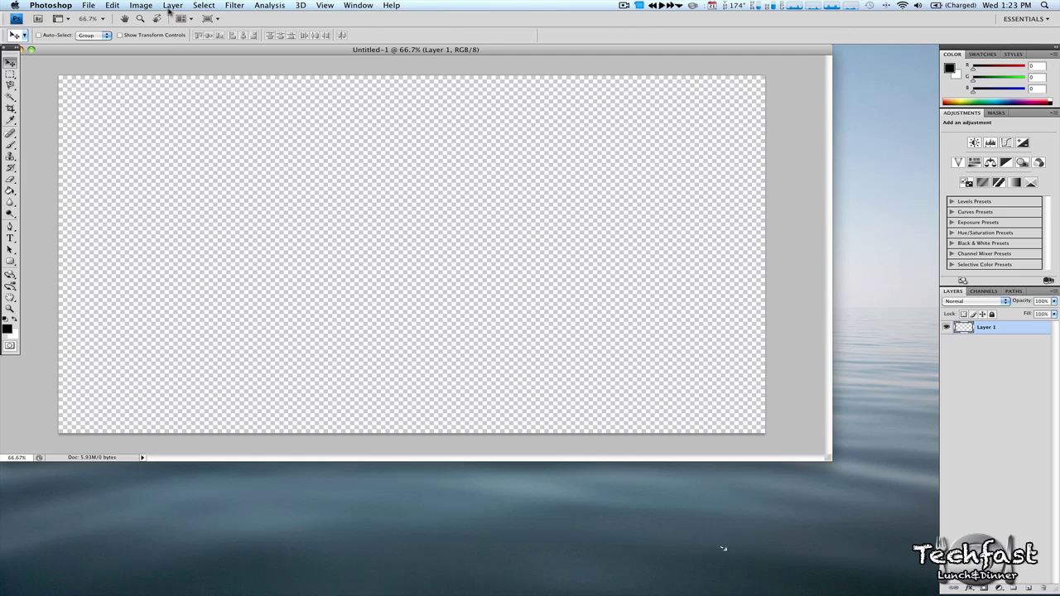
Fill the empty Layer 1 of Untitled-1 with the black foreground color using the Paint Bucket tool.
left_click(10, 191)
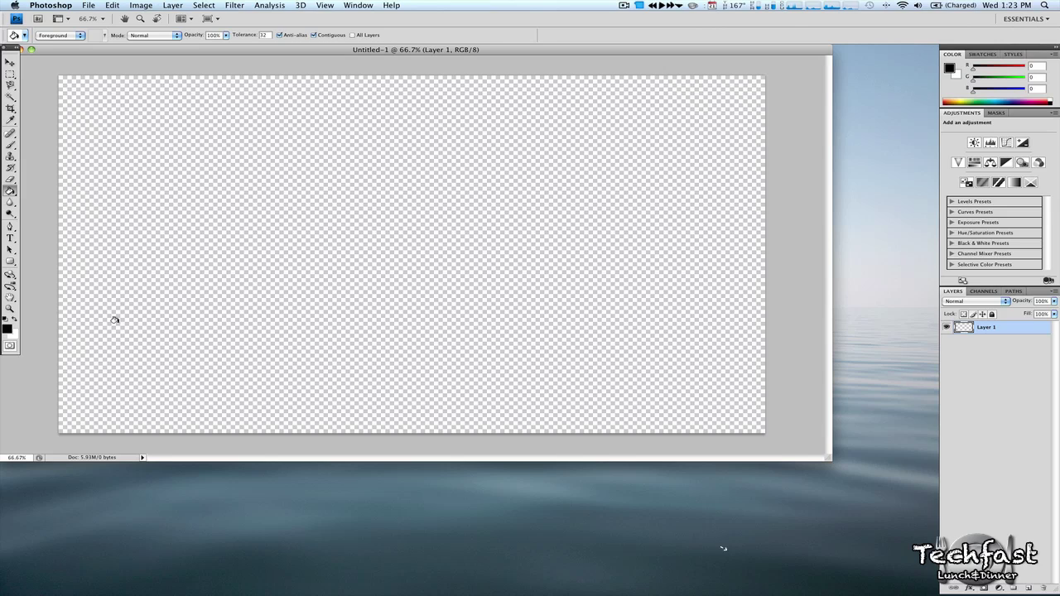
left_click(156, 299)
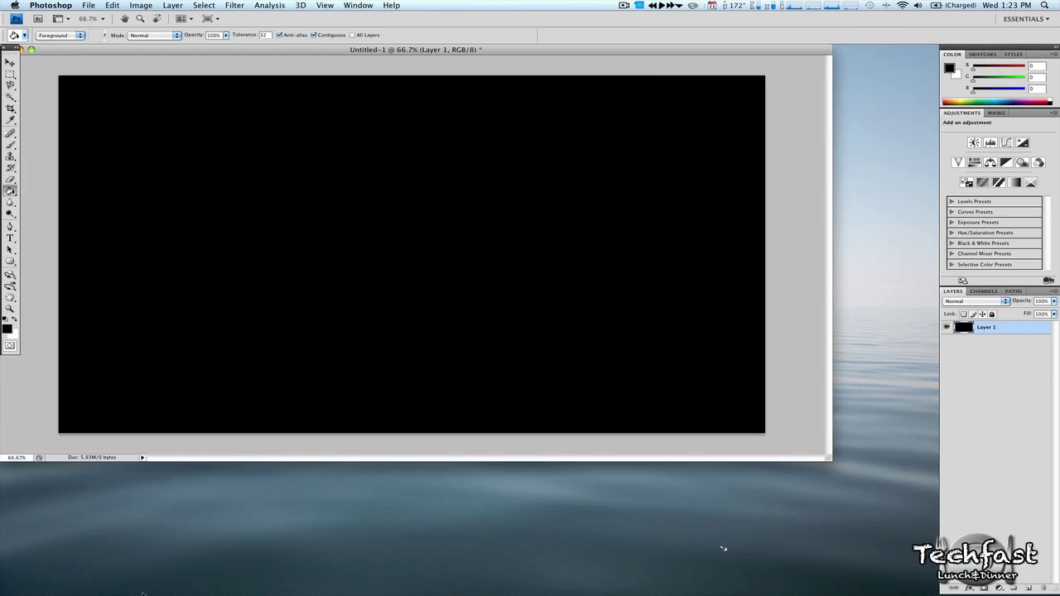
Switch to Safari and open the website iconspedia.com.
left_click(303, 571)
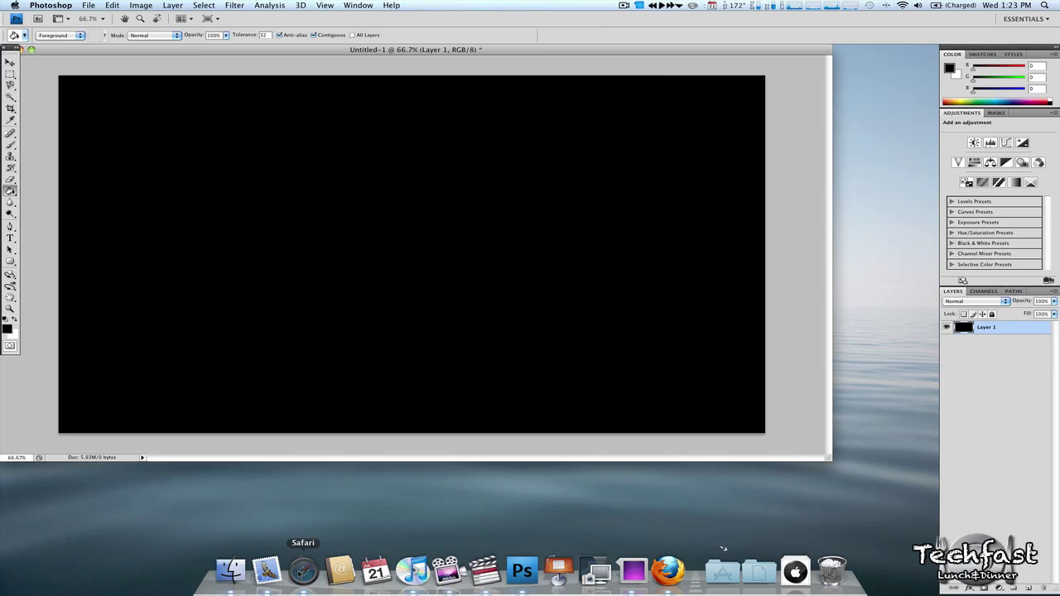
left_click(204, 28)
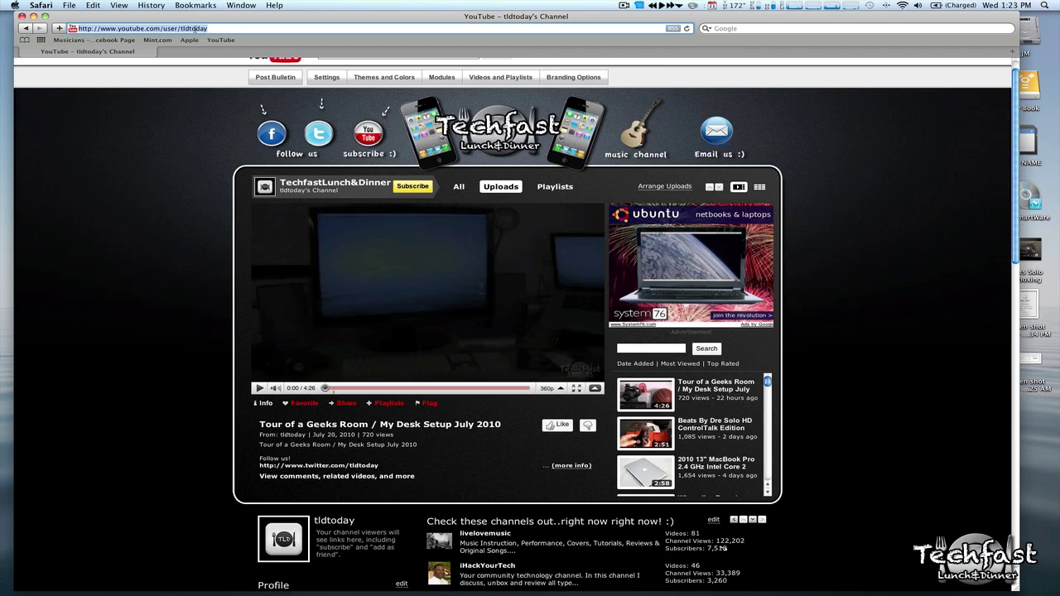
type("iconspedia.com/")
key("Return")
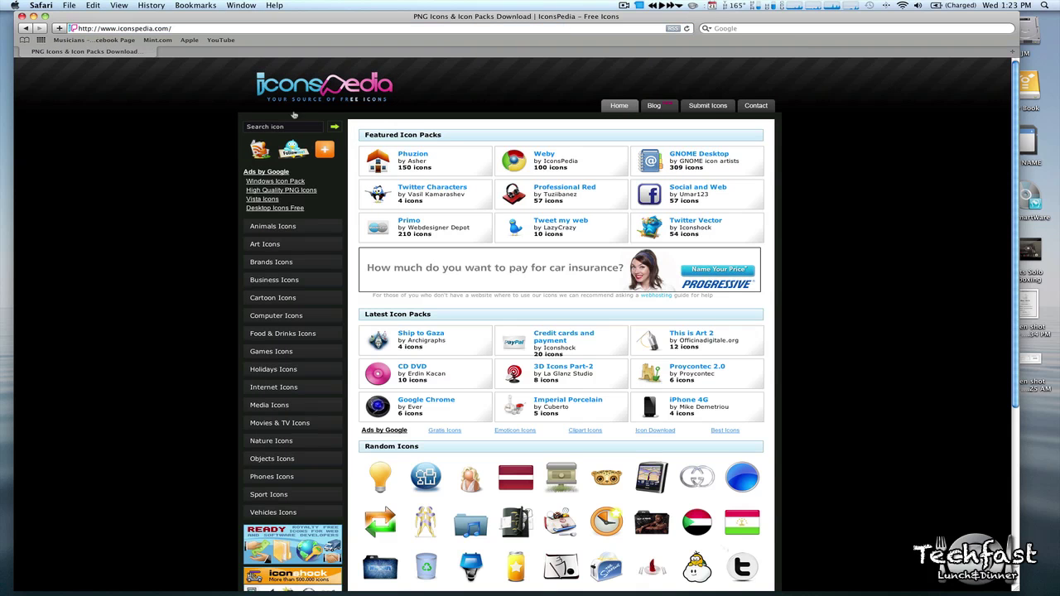
Search the icon site for "facebook" and look through the icons offered.
type("facebook")
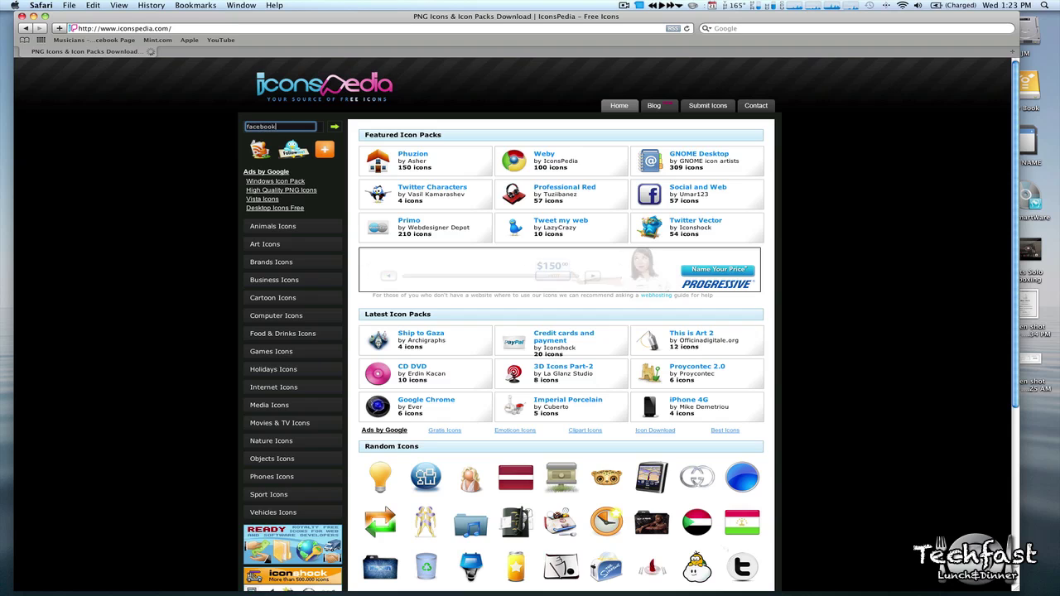
key("Return")
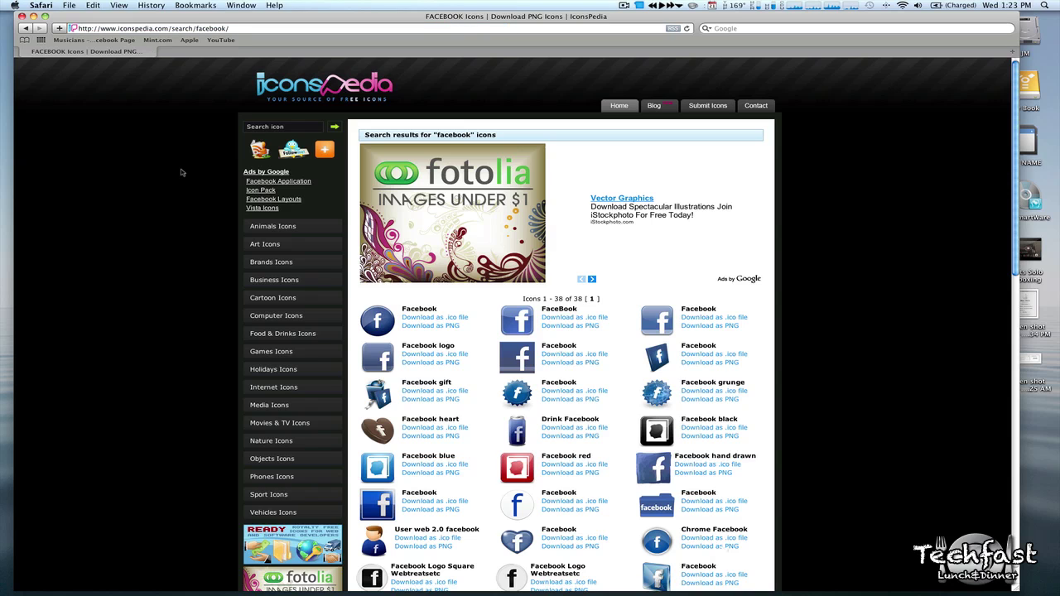
scroll(263, 260, "down", 2)
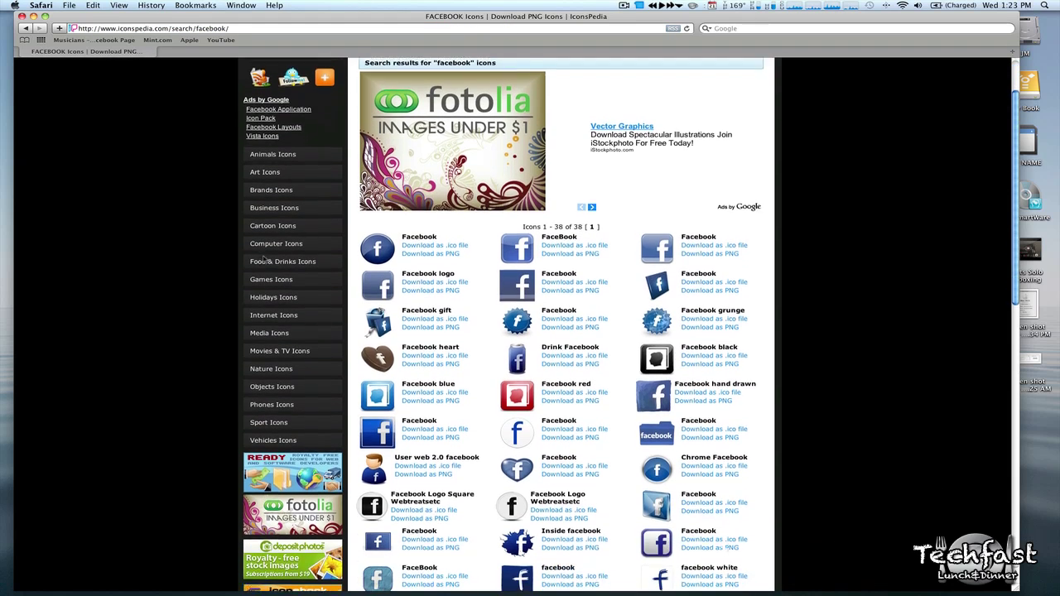
scroll(265, 260, "up", 2)
Search the icon site for "social" and find the hand drawn icons among the results.
left_click(272, 124)
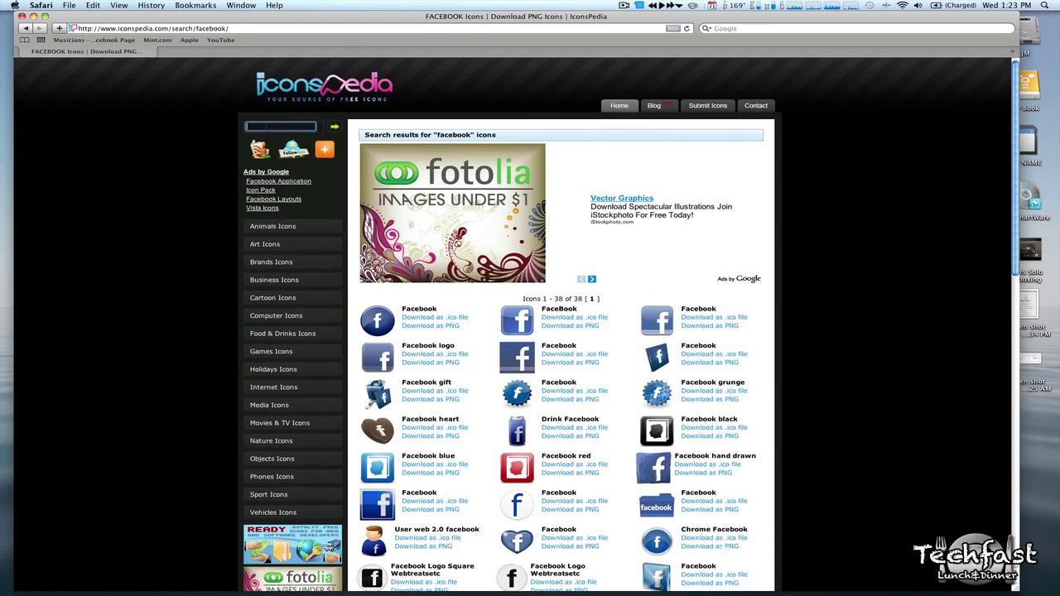
key("Return")
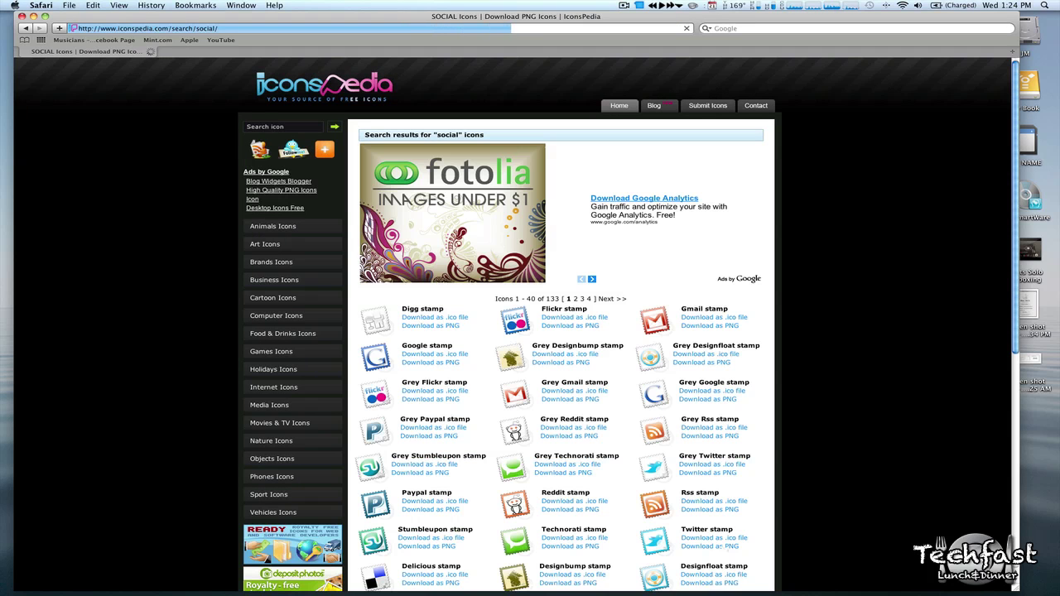
scroll(318, 199, "down", 4)
scroll(318, 199, "down", 6)
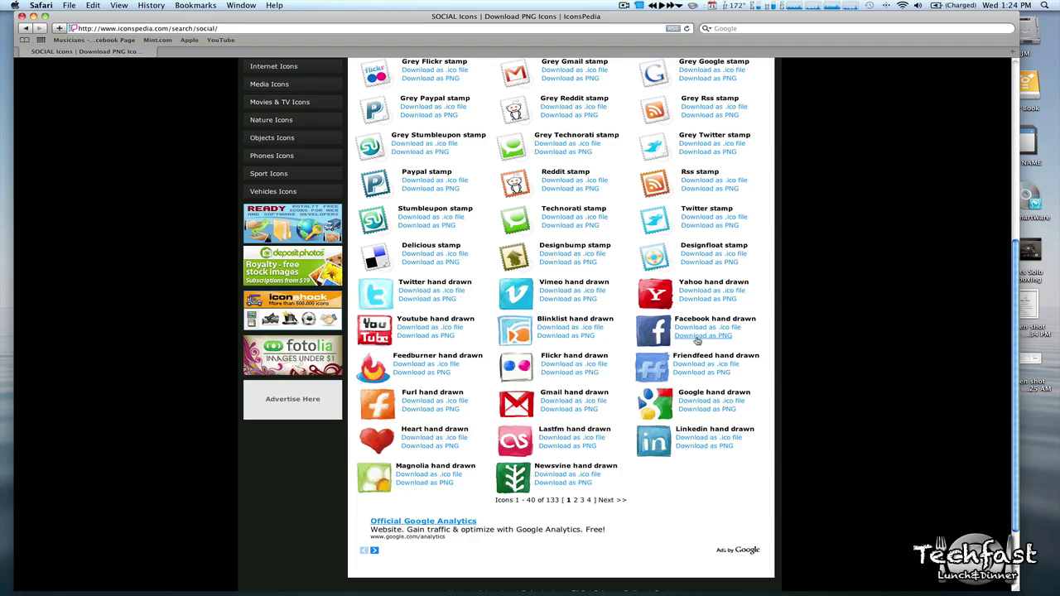
Open the Facebook hand drawn icon's PNG download page and download the 128x128 px version.
left_click(698, 338)
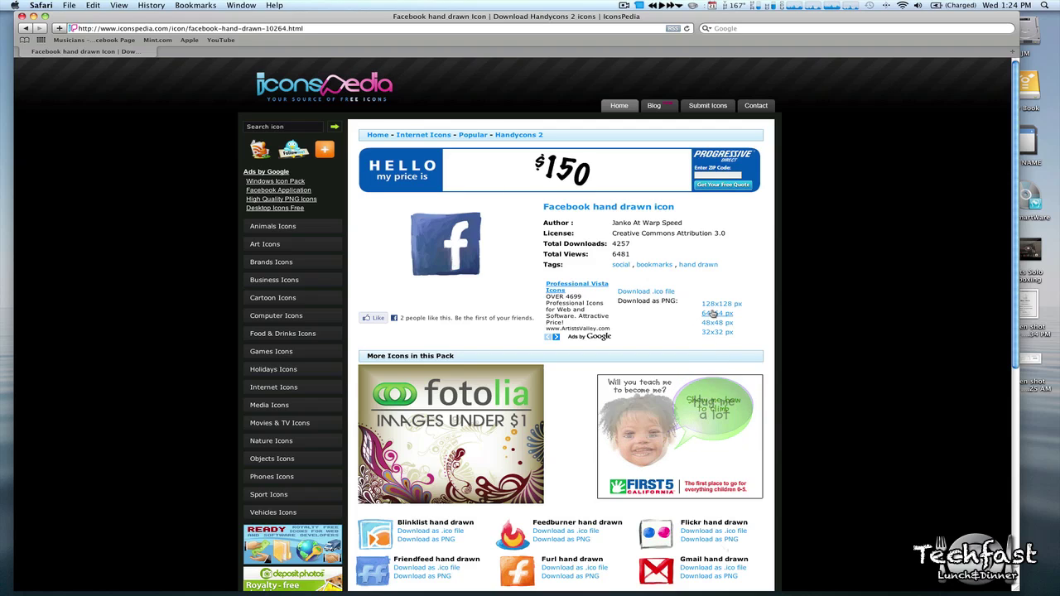
left_click(714, 314)
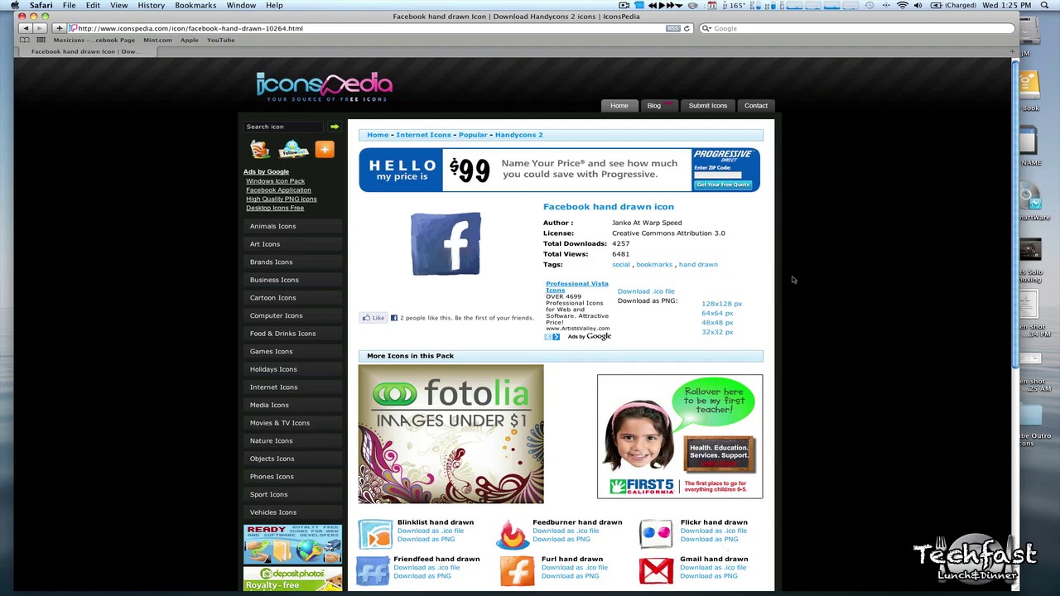
left_click(720, 304)
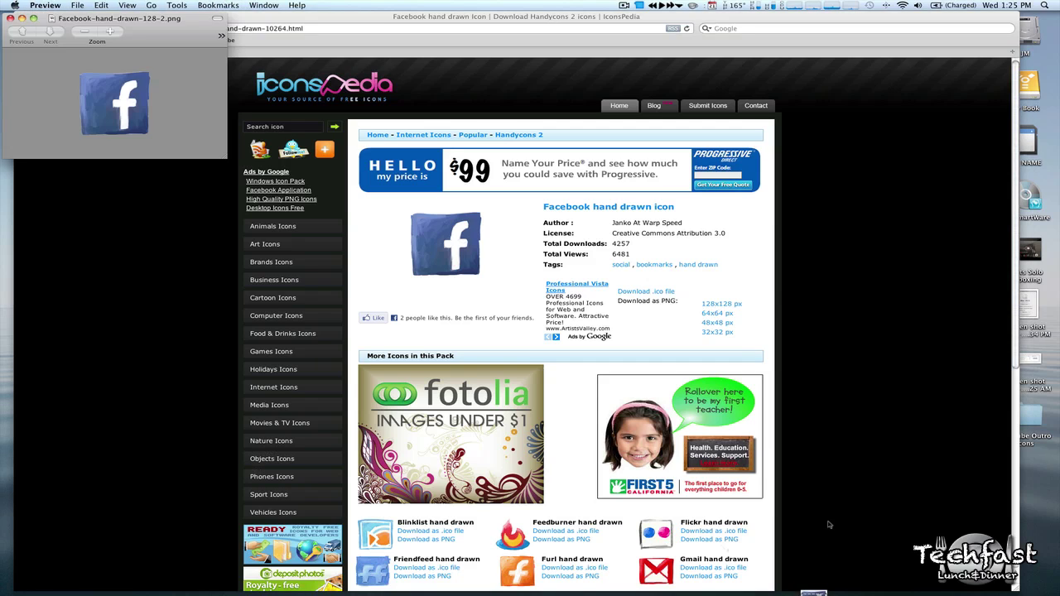
Show the Downloads folder in Finder and open Facebook-hand-drawn-128.png with Adobe Photoshop CS4.
mouse_move(828, 593)
left_click(815, 571)
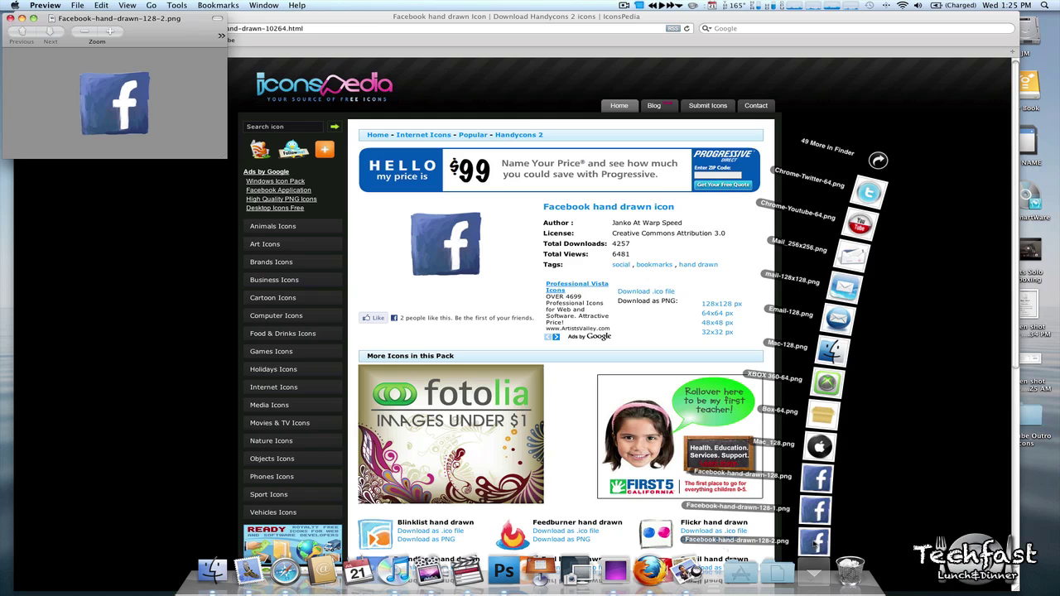
left_click(878, 159)
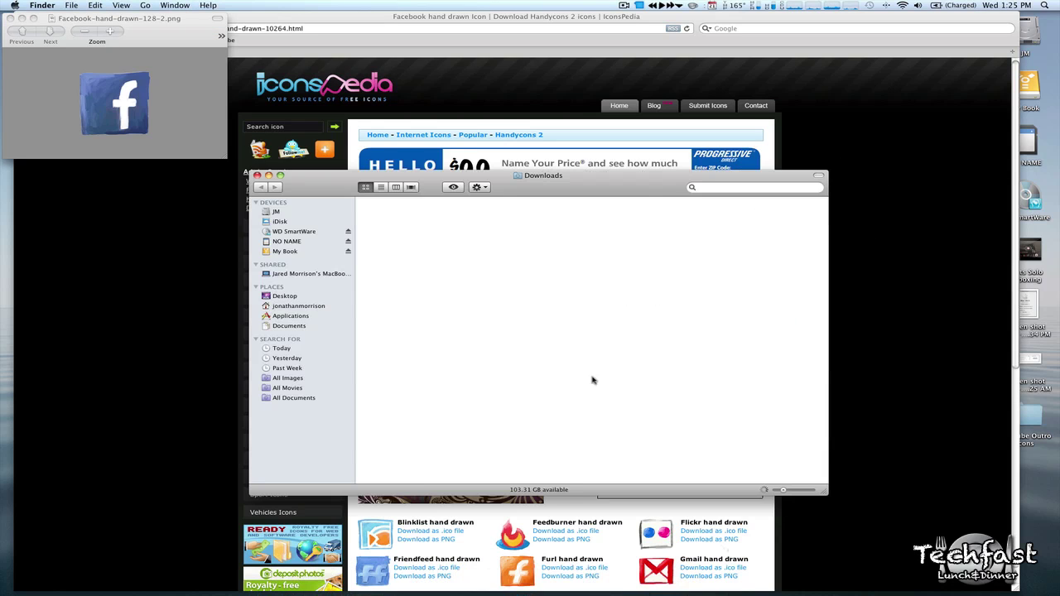
scroll(538, 414, "down", 2)
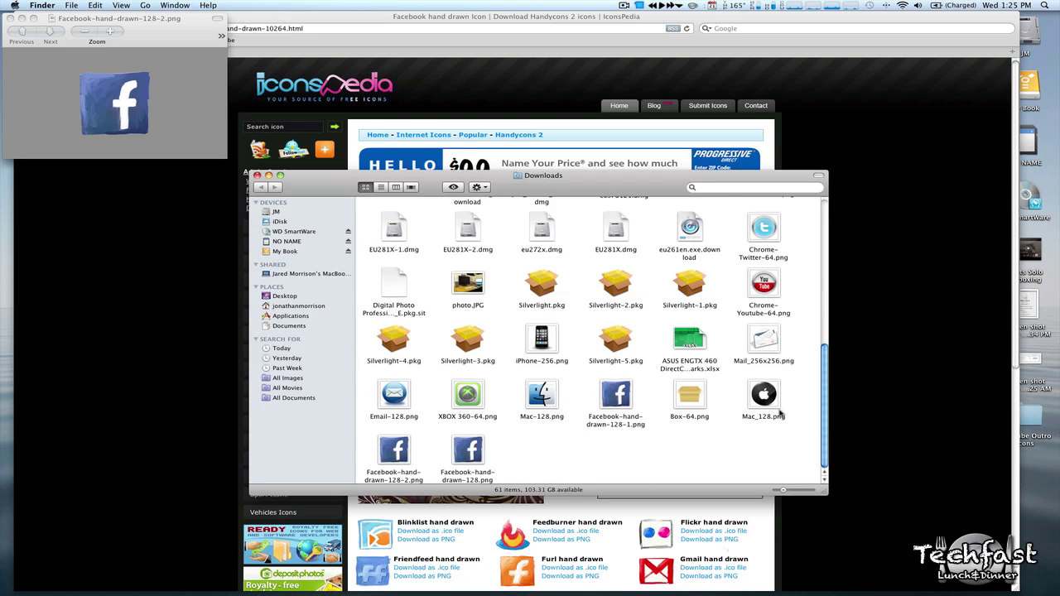
right_click(467, 453)
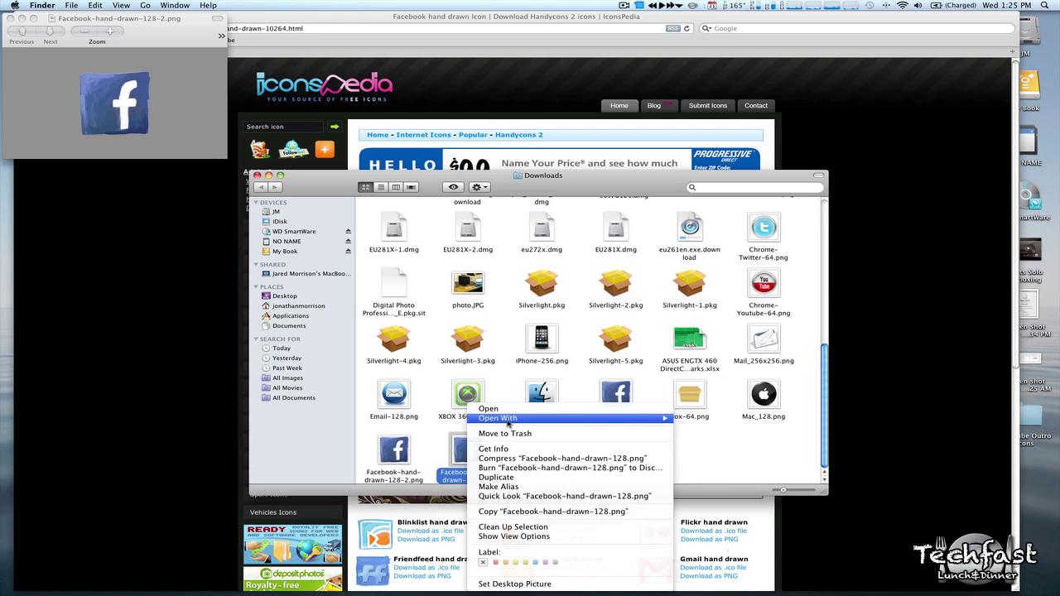
mouse_move(508, 421)
left_click(708, 465)
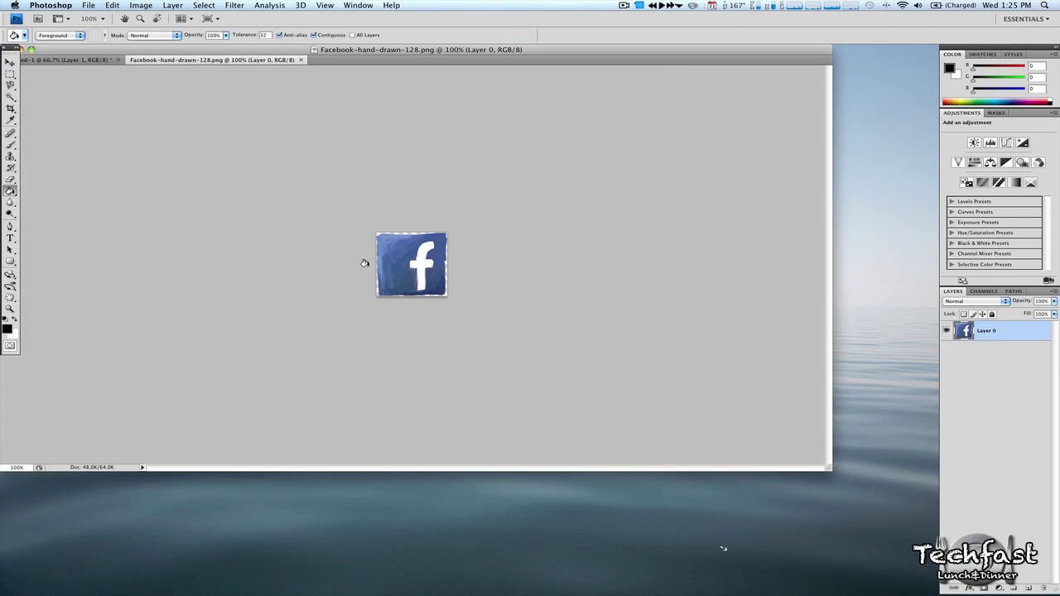
Copy the whole Facebook icon into the black Untitled-1 document and move it to the lower-left part of the canvas.
key("super+a")
left_click(71, 61)
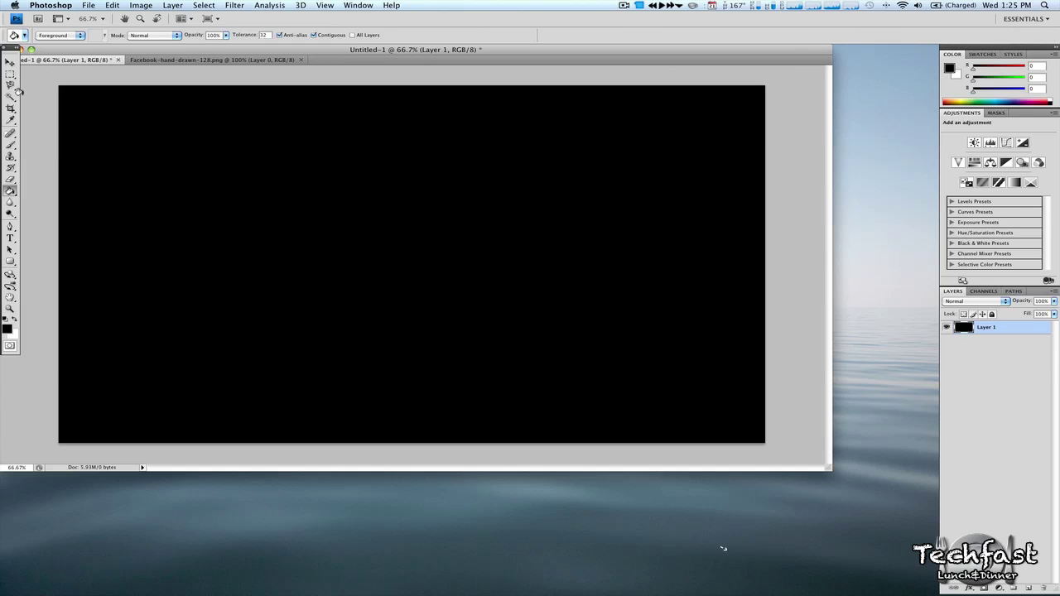
left_click(10, 62)
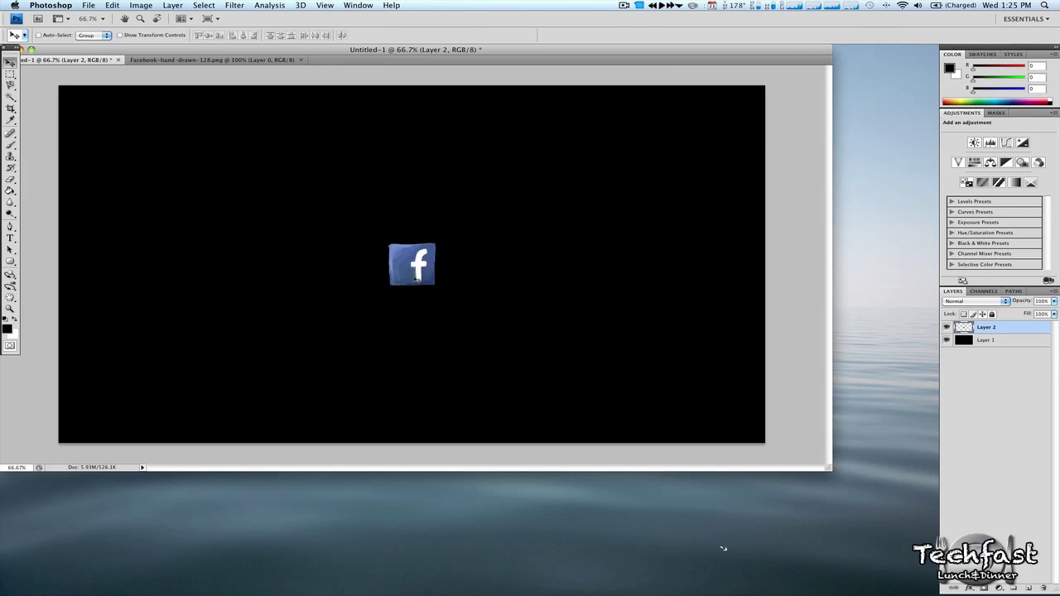
left_click_drag(418, 280, 274, 365)
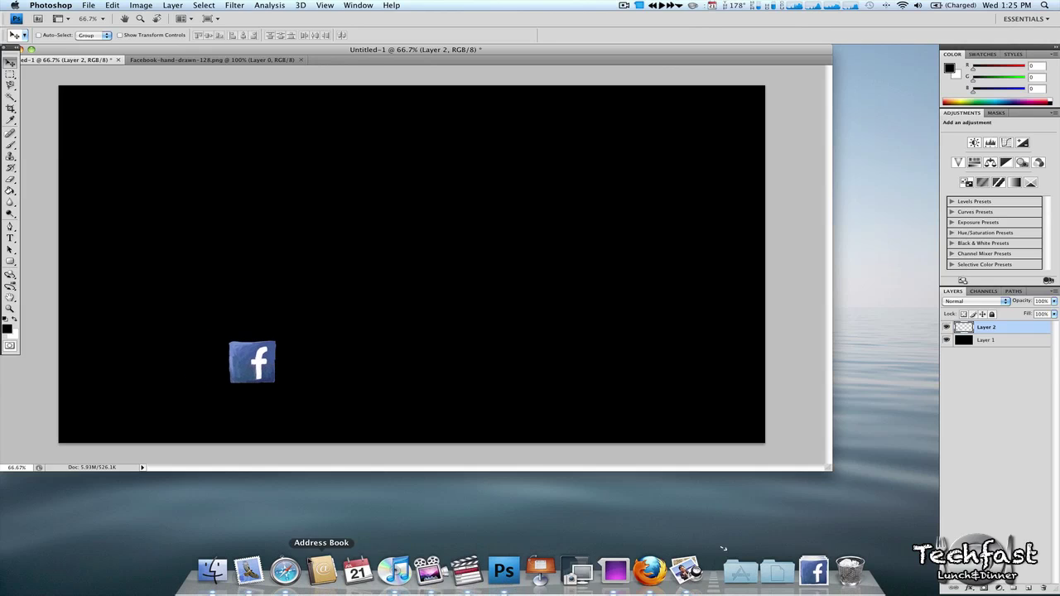
Return to Safari and go back from the Facebook hand drawn icon page to the previous page.
left_click(286, 570)
left_click(25, 29)
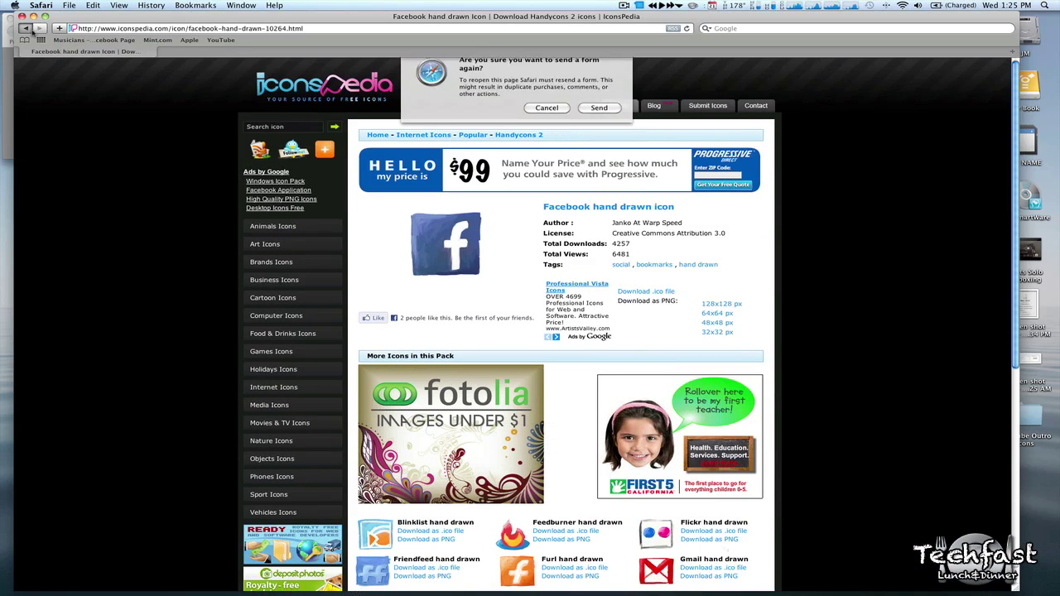
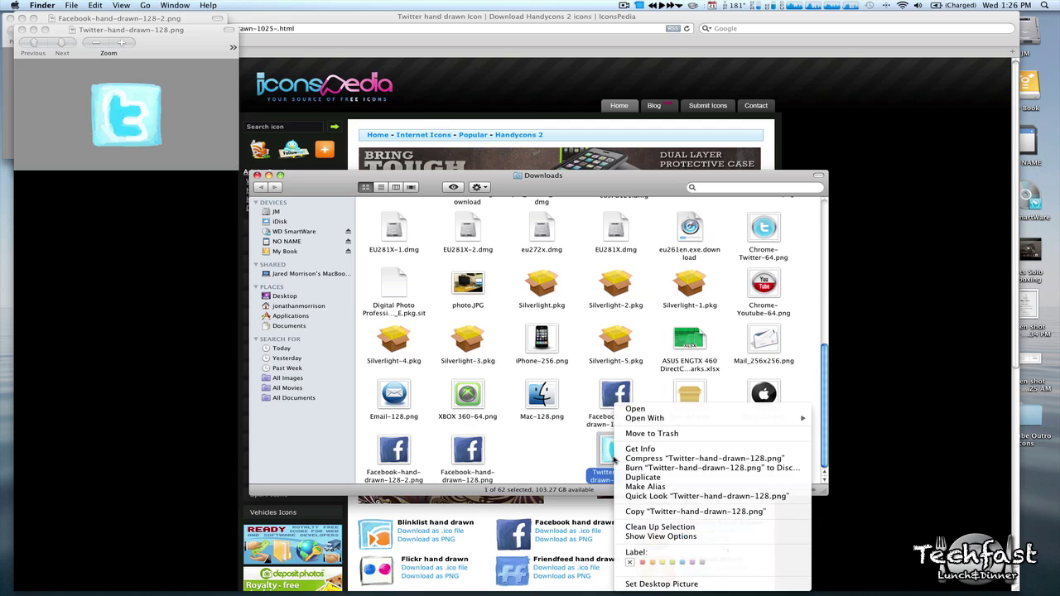
Open Twitter-hand-drawn-128.png with Adobe Photoshop CS4 and copy the whole icon into Untitled-1, to the right of and level with the Facebook icon.
mouse_move(650, 418)
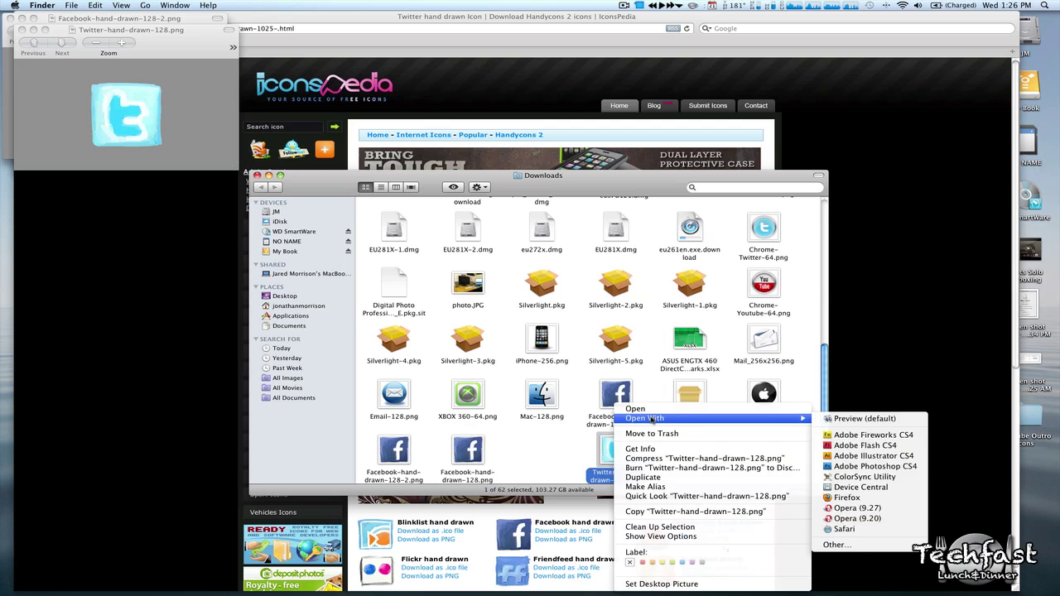
left_click(862, 467)
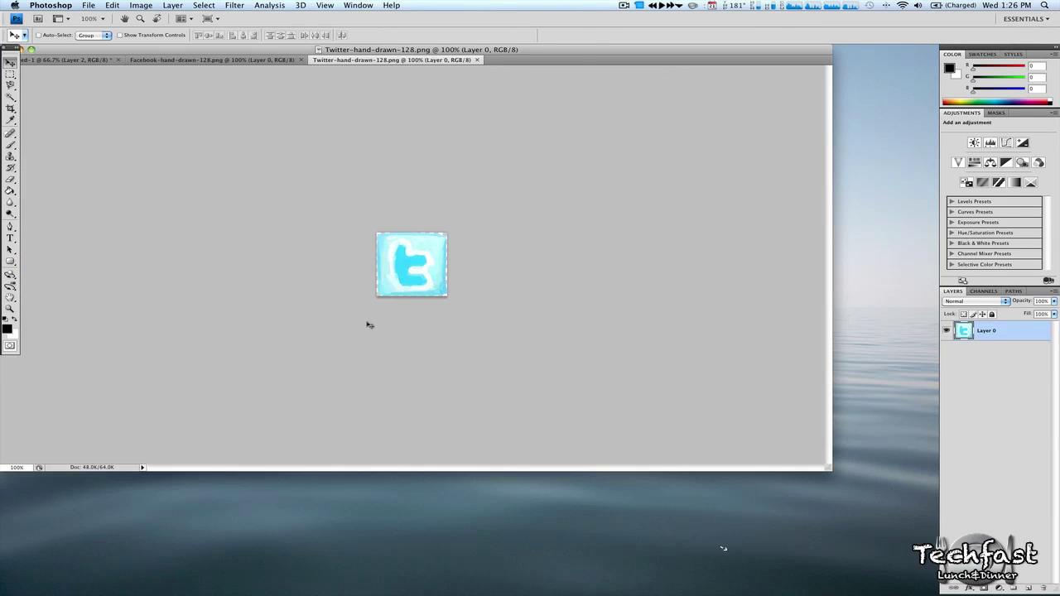
key("ctrl+a")
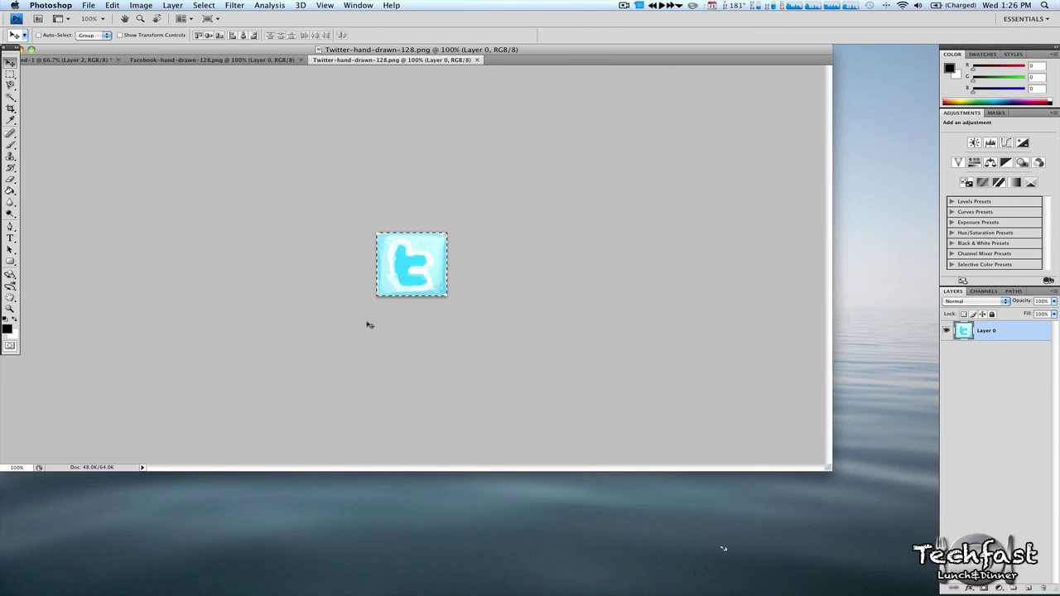
left_click(86, 64)
key("ctrl+v")
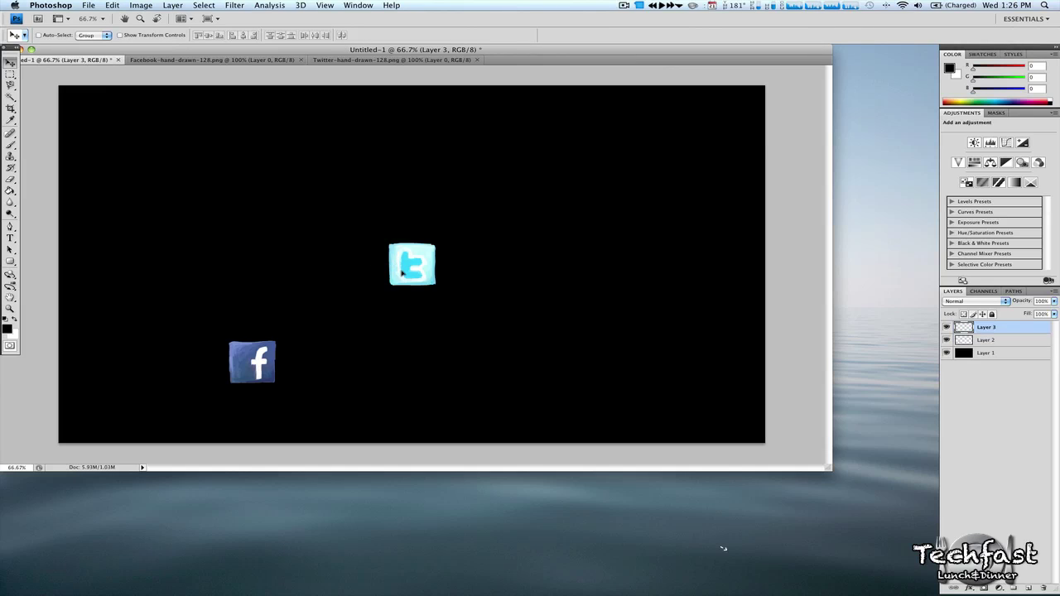
left_click_drag(401, 272, 492, 367)
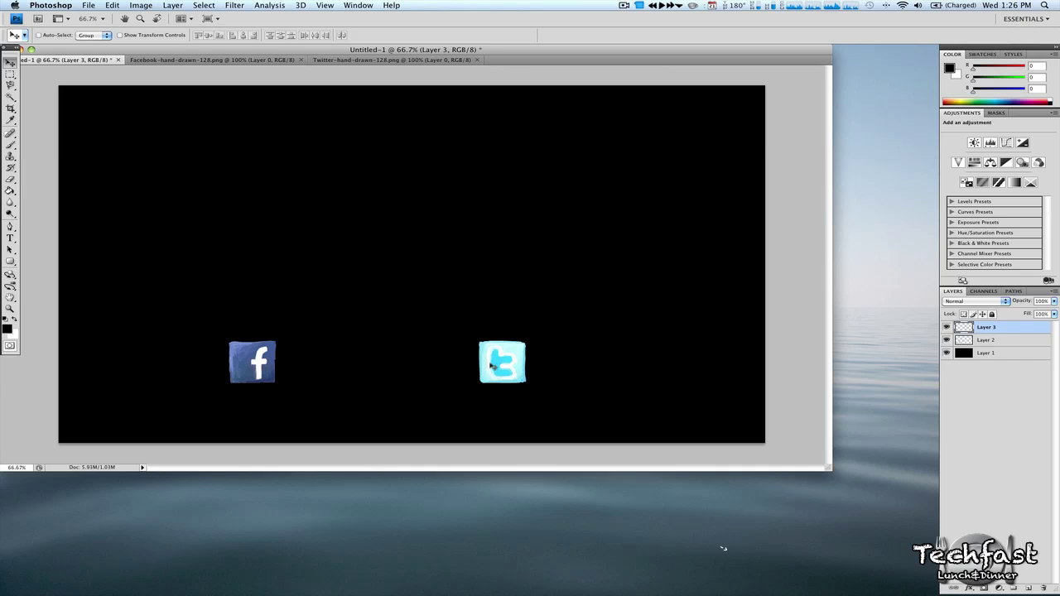
Rename the Twitter icon's layer as Twitter and the Facebook icon's layer as Facebook.
left_click(987, 340)
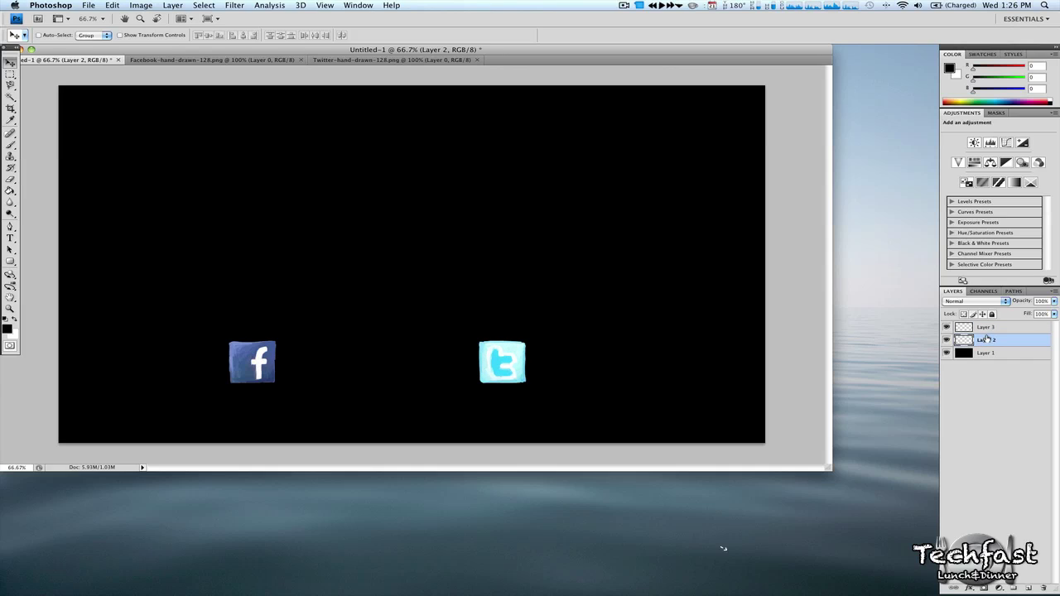
left_click(985, 328)
type("Twit")
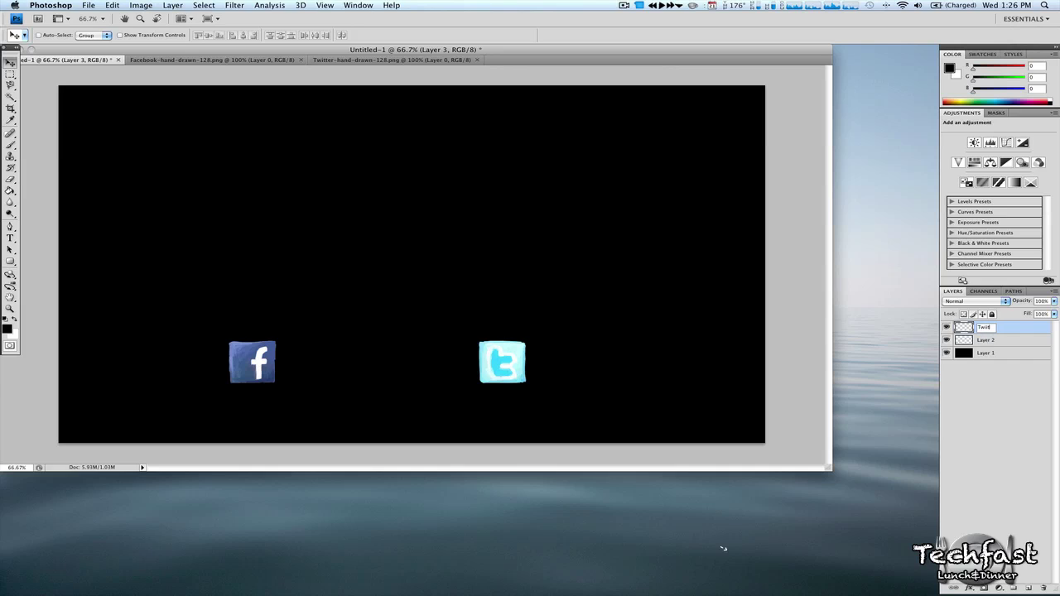
type("ter")
key("Return")
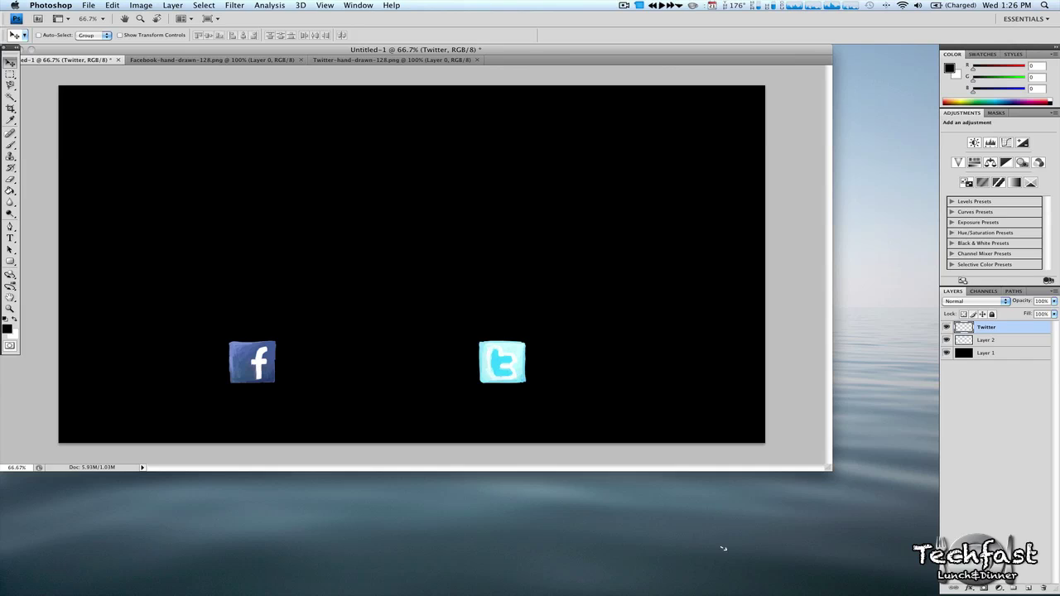
double_click(985, 340)
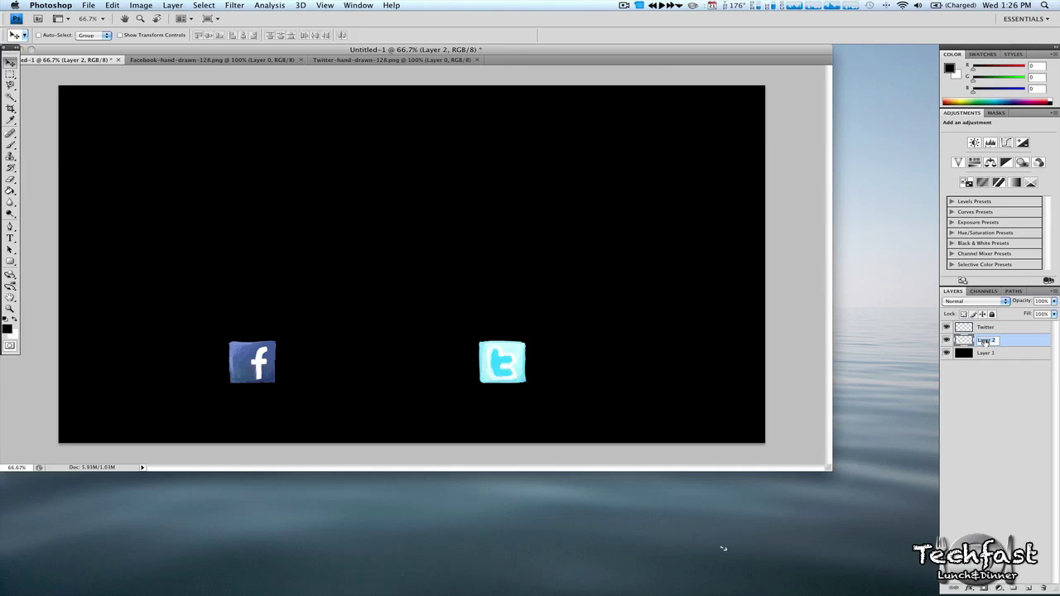
type("Facebook")
key("Return")
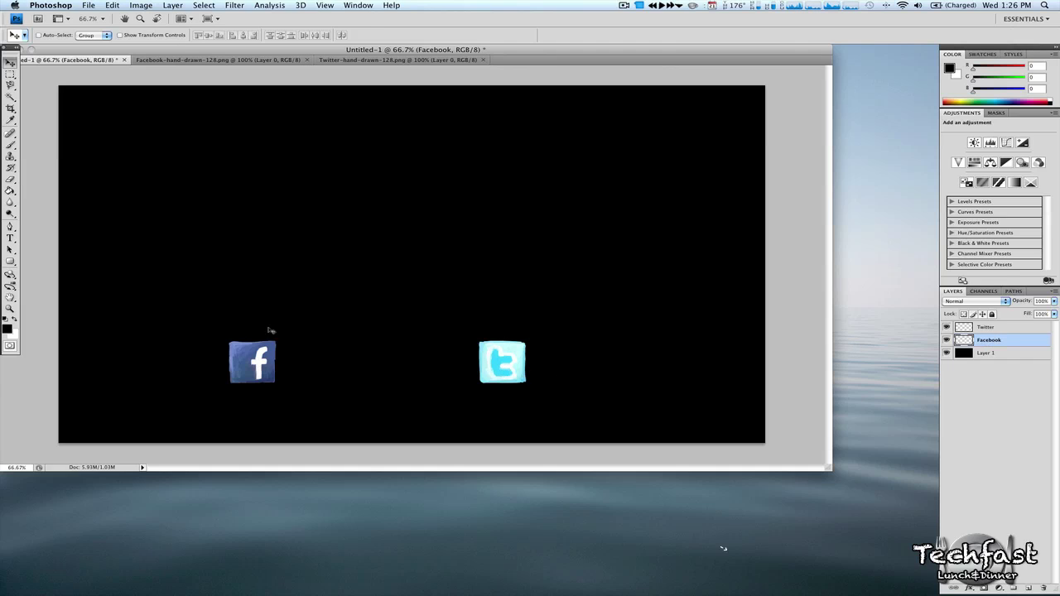
Add the white (ffffff) text "facebook.com/tldtoday" in a wide text box in the upper-left part of the canvas.
left_click(9, 238)
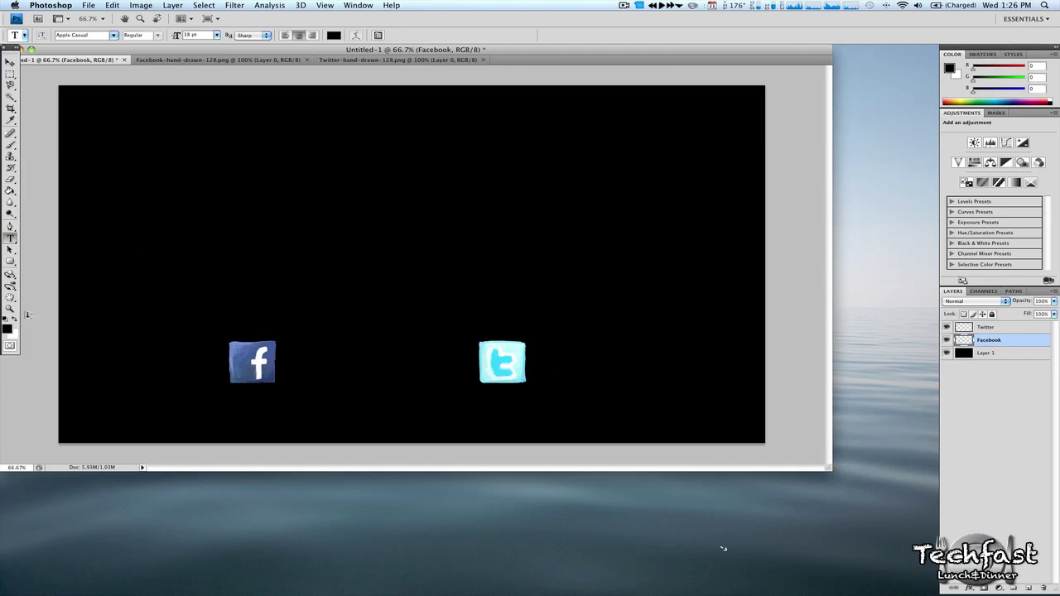
left_click(333, 35)
left_click(436, 237)
left_click(682, 232)
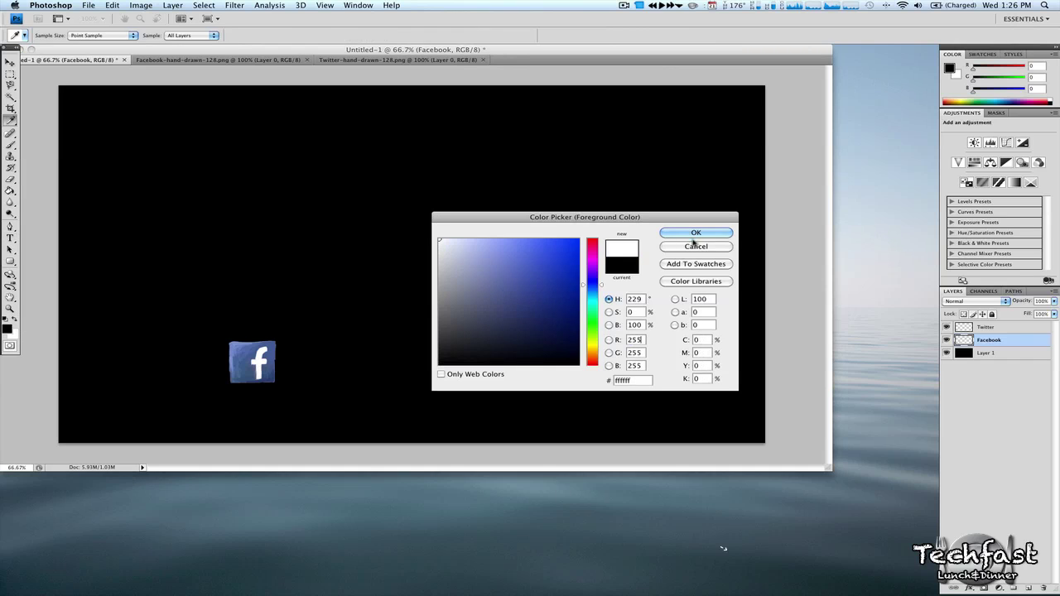
left_click_drag(141, 133, 295, 168)
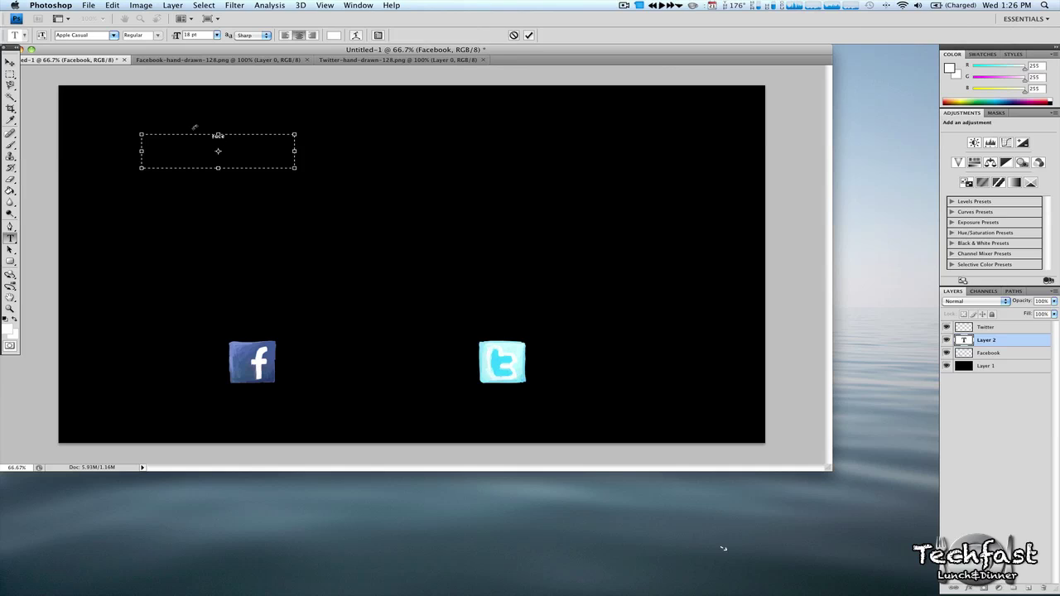
type("facebook.com/techfast")
Set the facebook.com/tldtoday text to 36 pt and move it centred just below the Facebook icon.
left_click_drag(270, 145, 115, 128)
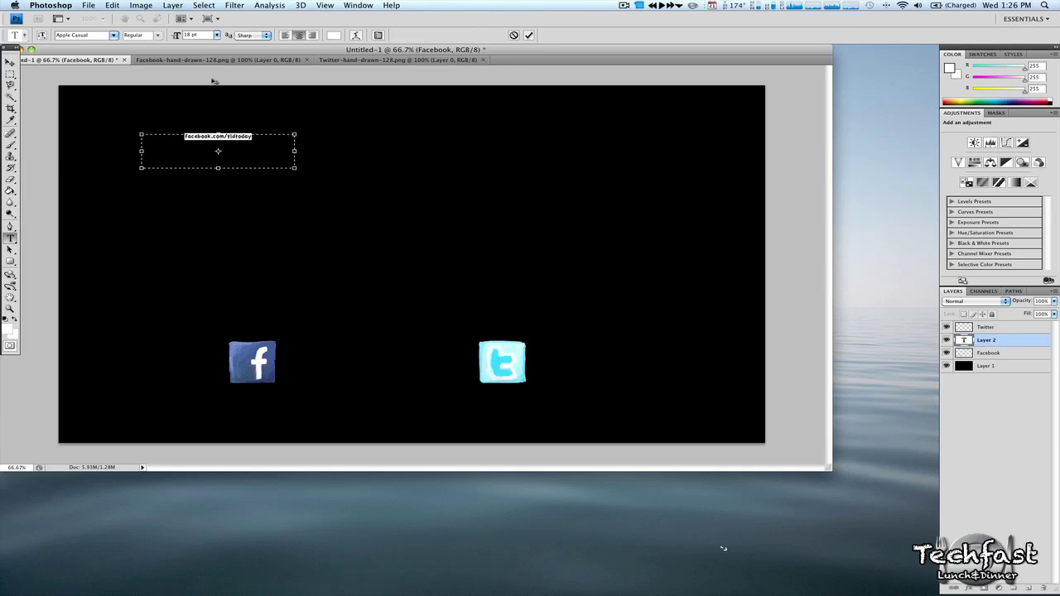
left_click(216, 35)
key("Return")
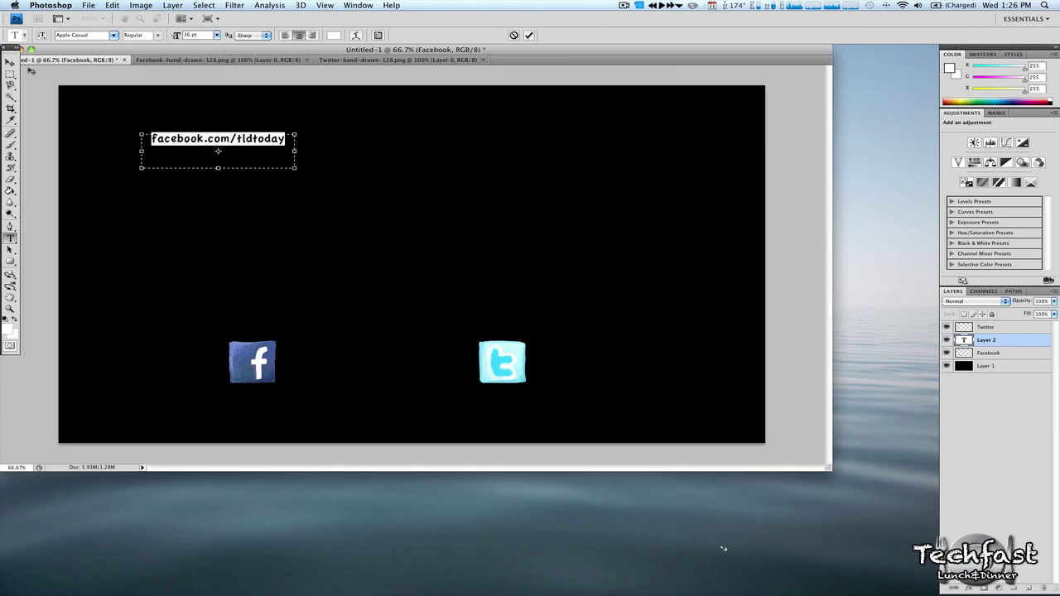
left_click(10, 62)
left_click_drag(202, 141, 238, 396)
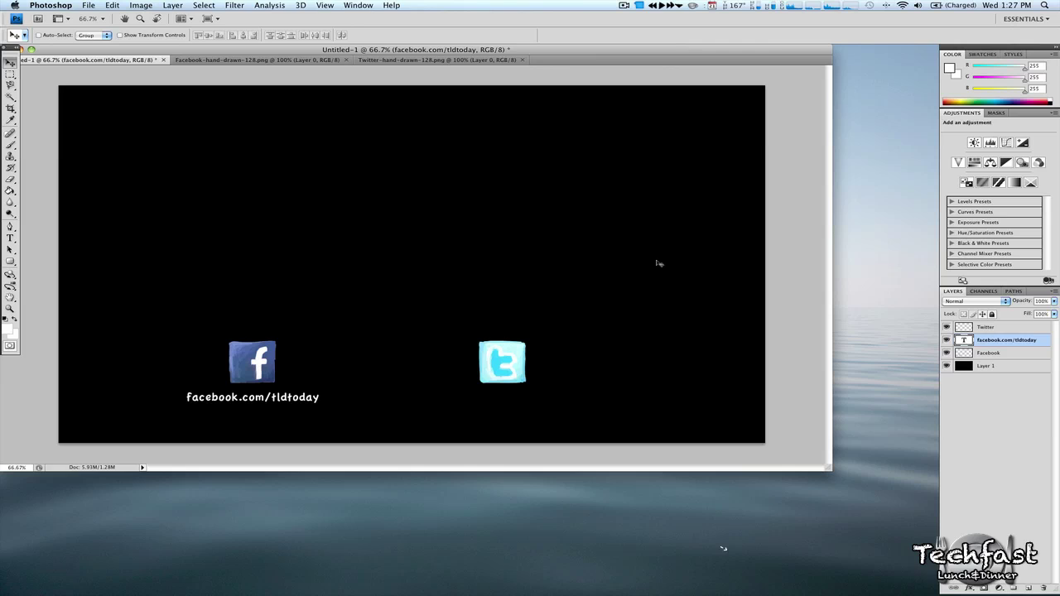
Duplicate the facebook.com/tldtoday text layer and move the copy below the Twitter icon.
right_click(985, 341)
left_click(991, 353)
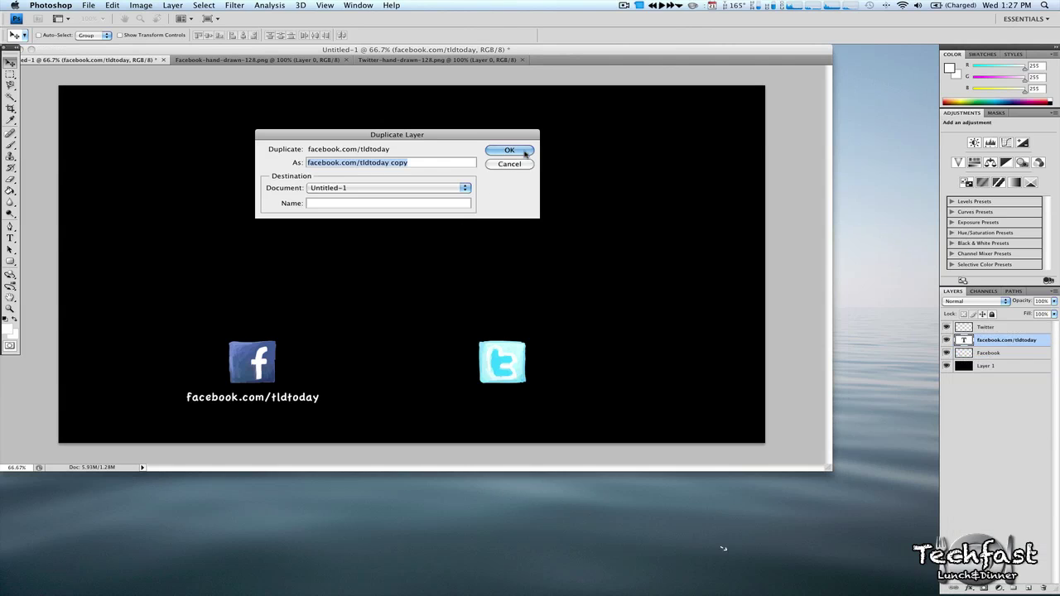
key("Return")
left_click_drag(258, 407, 502, 419)
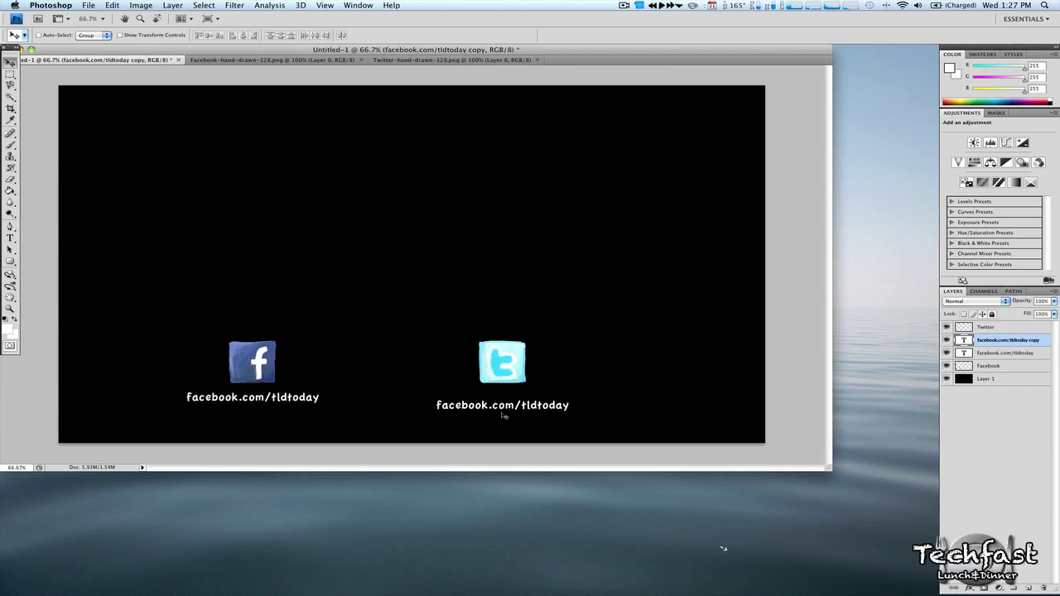
Replace the text below the Twitter icon with "twitter.com/tldtoday" and move it level with the Facebook address.
double_click(962, 341)
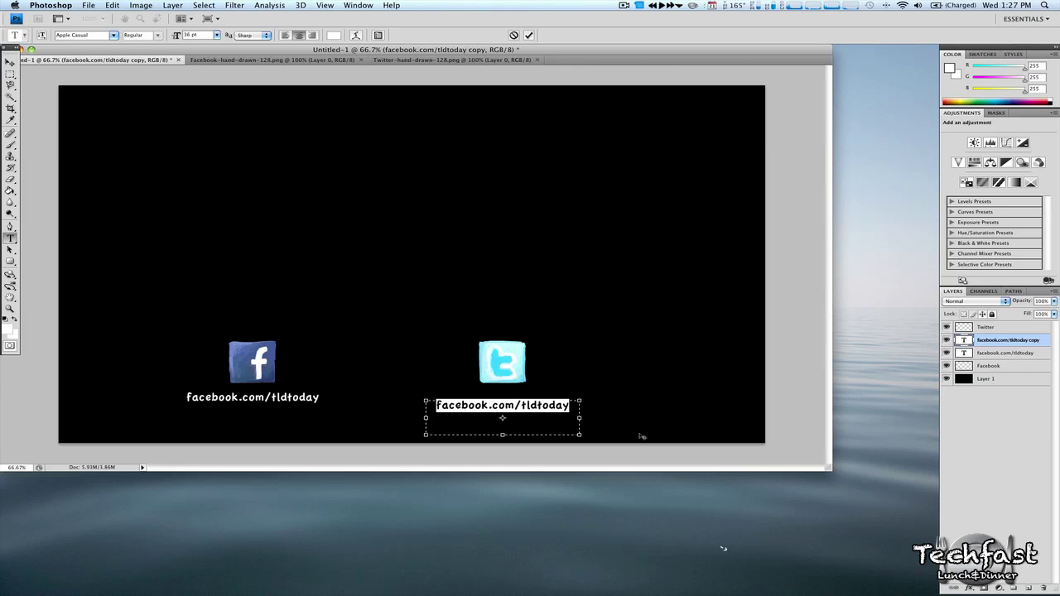
key("Right")
key("BackSpace")
key("BackSpace")
key("BackSpace")
key("BackSpace")
key("BackSpace")
key("BackSpace")
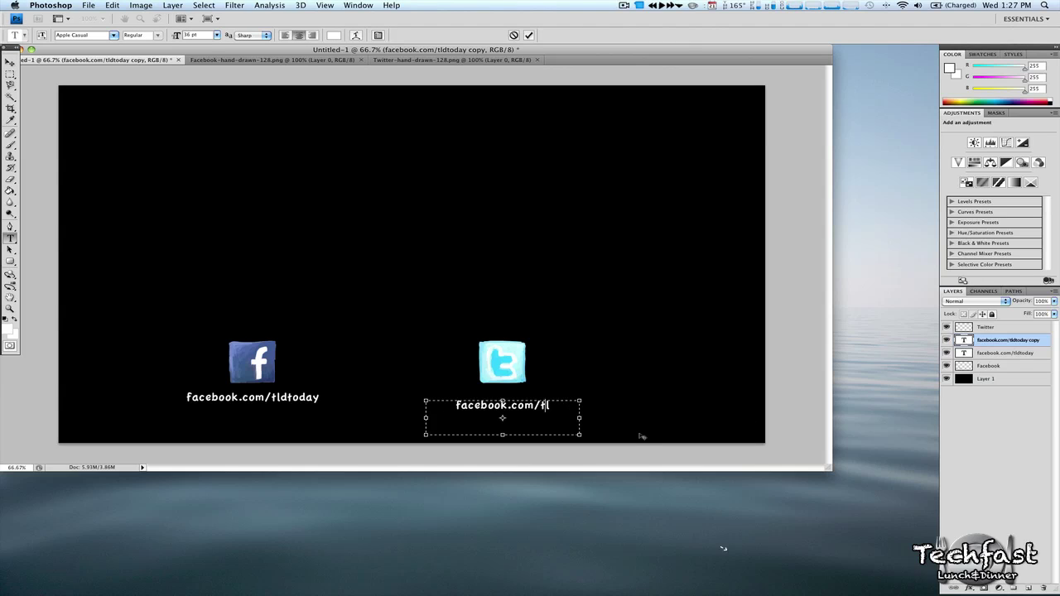
key("BackSpace")
key("BackSpace")
key("BackSpace")
key("BackSpace")
key("BackSpace")
key("BackSpace")
key("BackSpace")
key("BackSpace")
key("BackSpace")
key("BackSpace")
key("BackSpace")
key("BackSpace")
key("BackSpace")
key("BackSpace")
key("BackSpace")
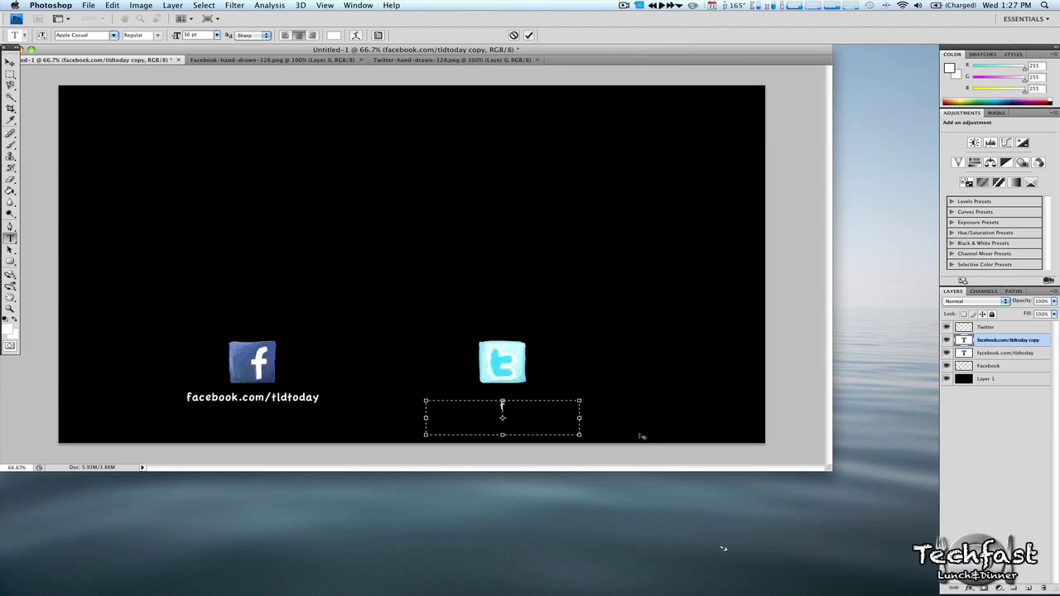
type("twitter.com/tldtoday")
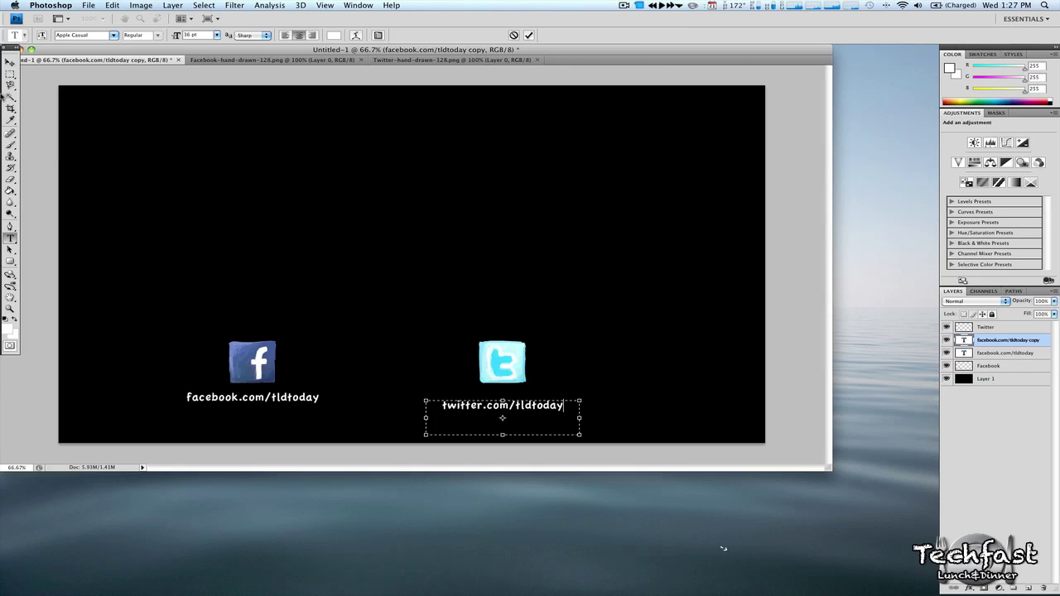
left_click(9, 63)
left_click_drag(501, 365, 494, 356)
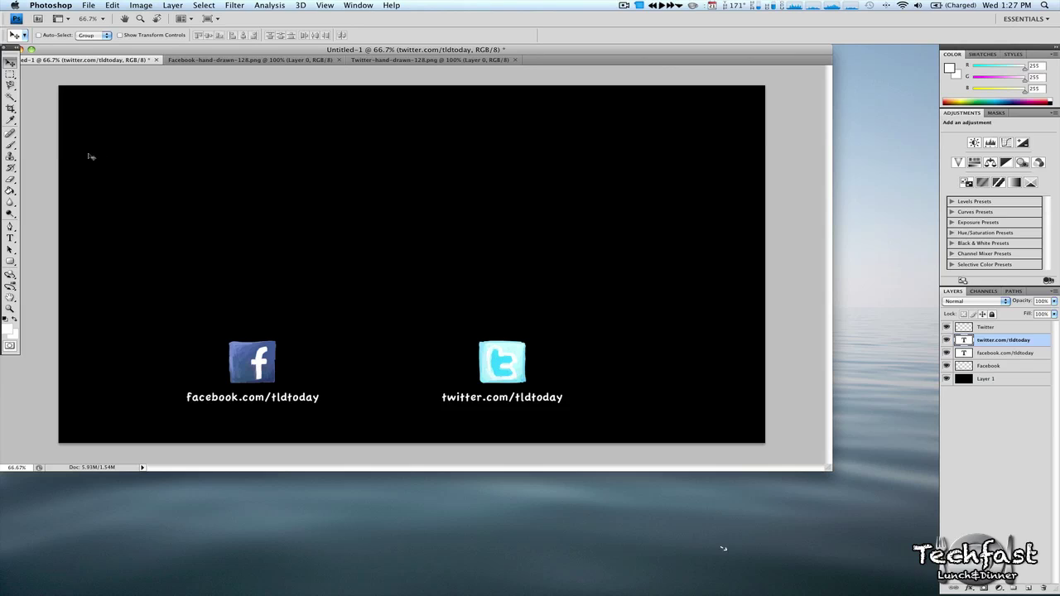
Hide the black background layer and add a drop shadow with the default settings to the twitter.com/tldtoday text.
left_click(947, 379)
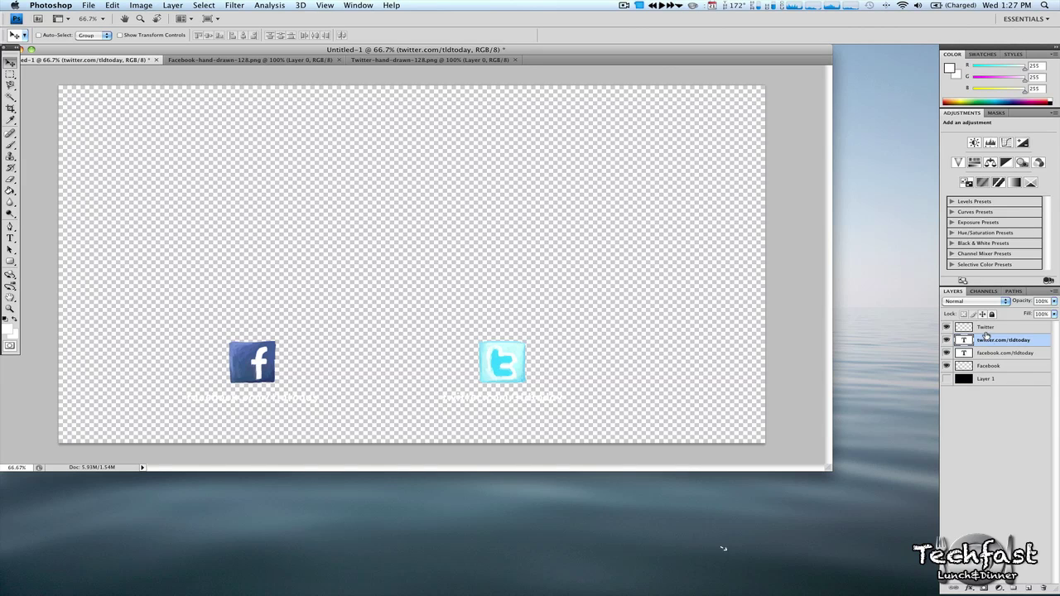
left_click(982, 588)
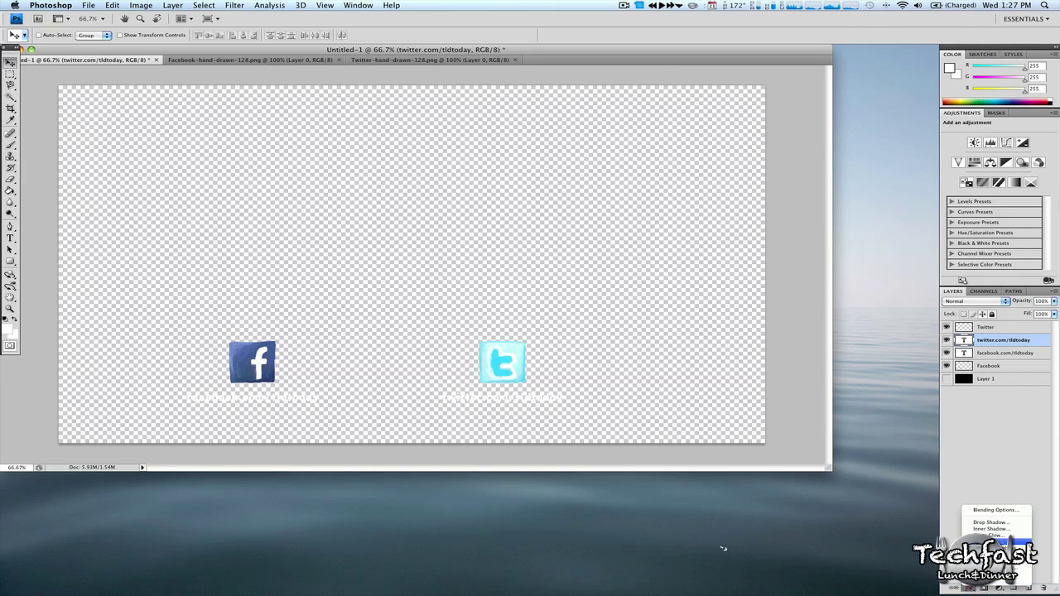
left_click(978, 524)
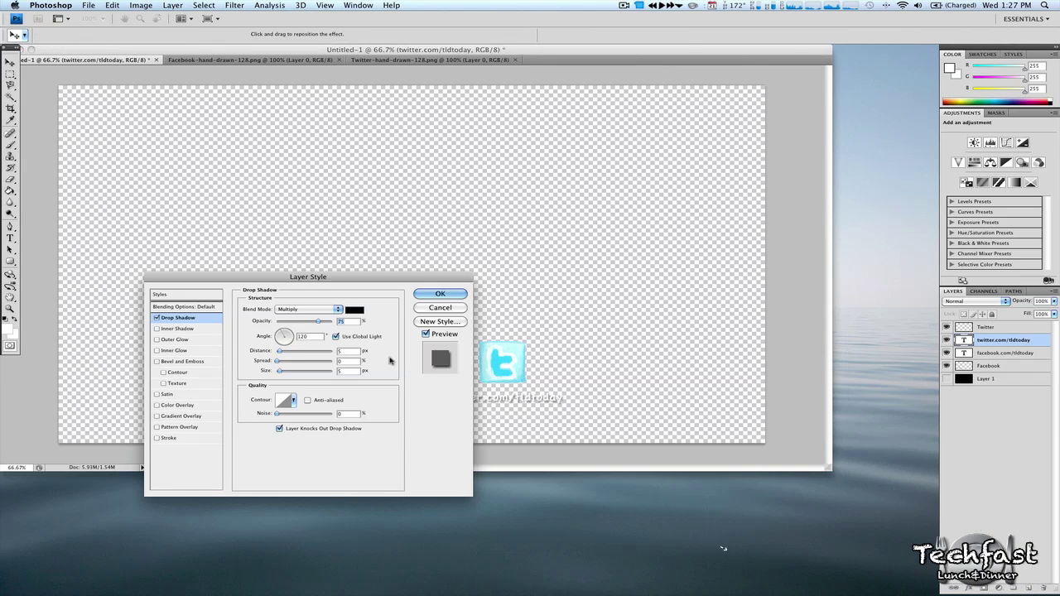
left_click(439, 292)
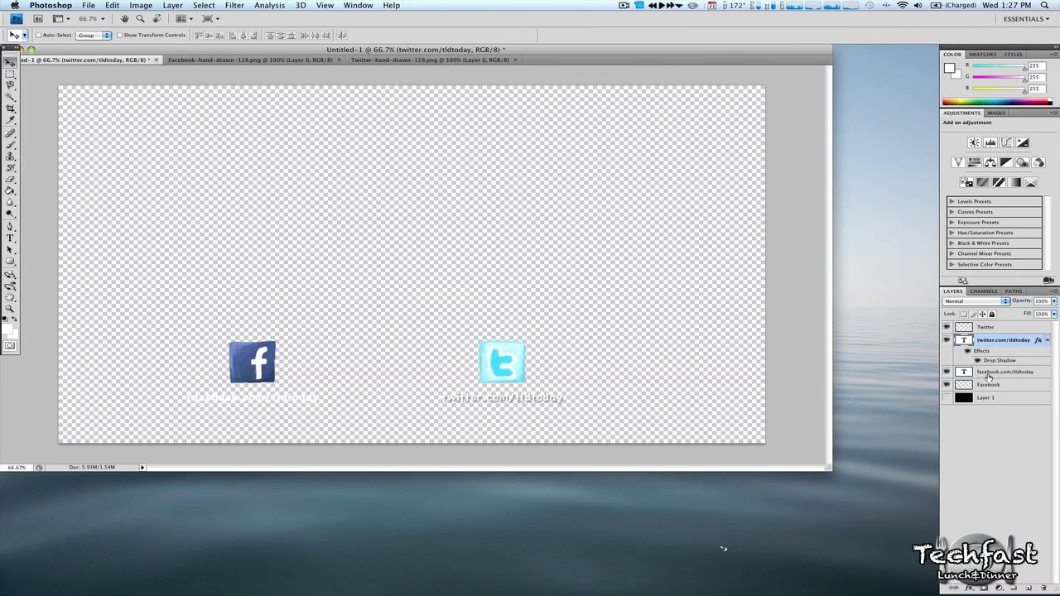
Add a default drop shadow to the facebook.com/tldtoday text and show the black background layer again.
left_click(989, 372)
left_click(982, 588)
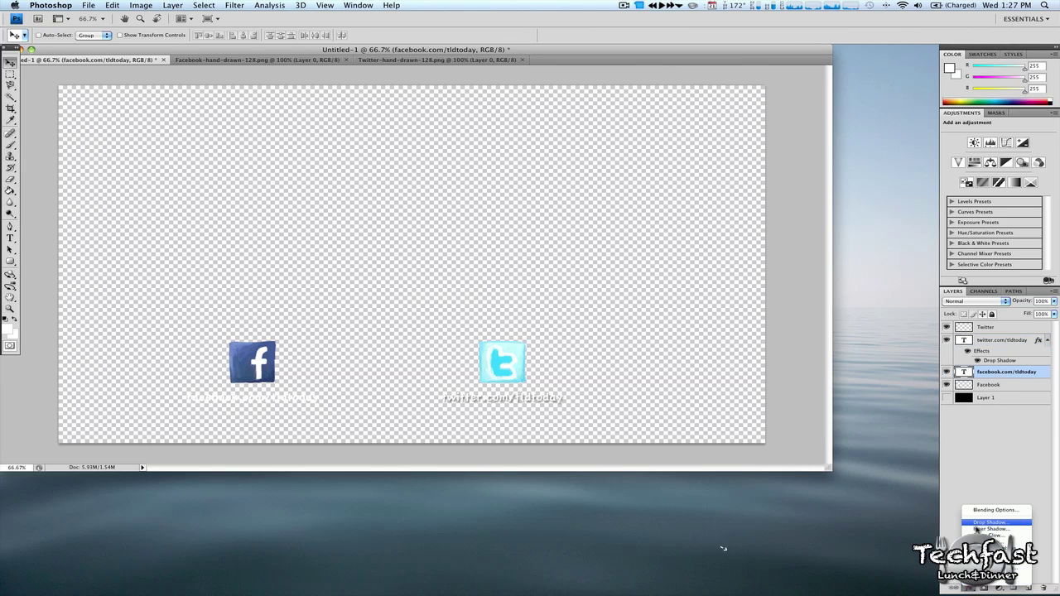
left_click(991, 522)
left_click(431, 294)
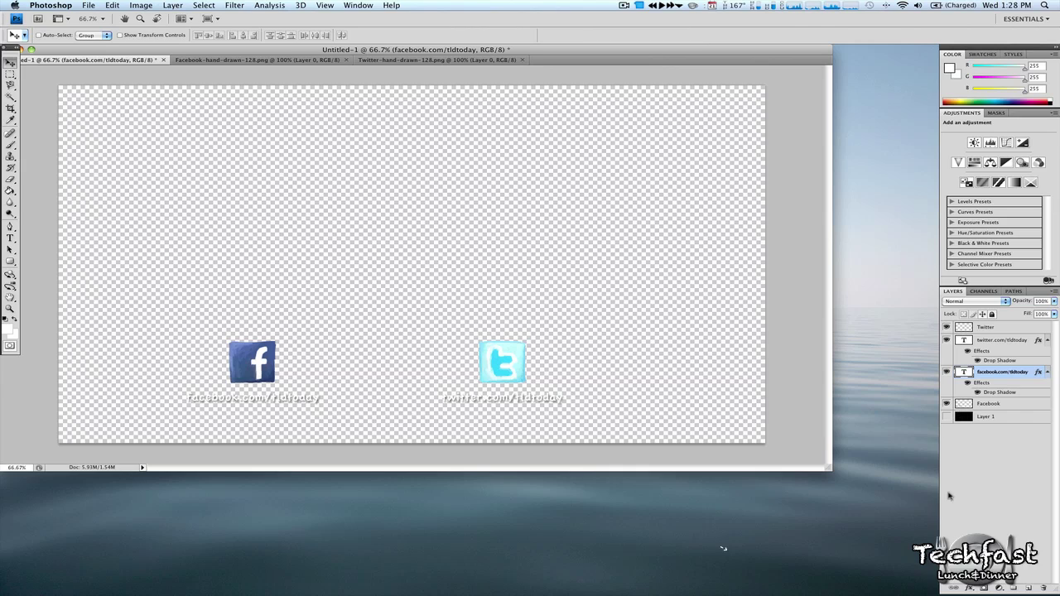
left_click(946, 417)
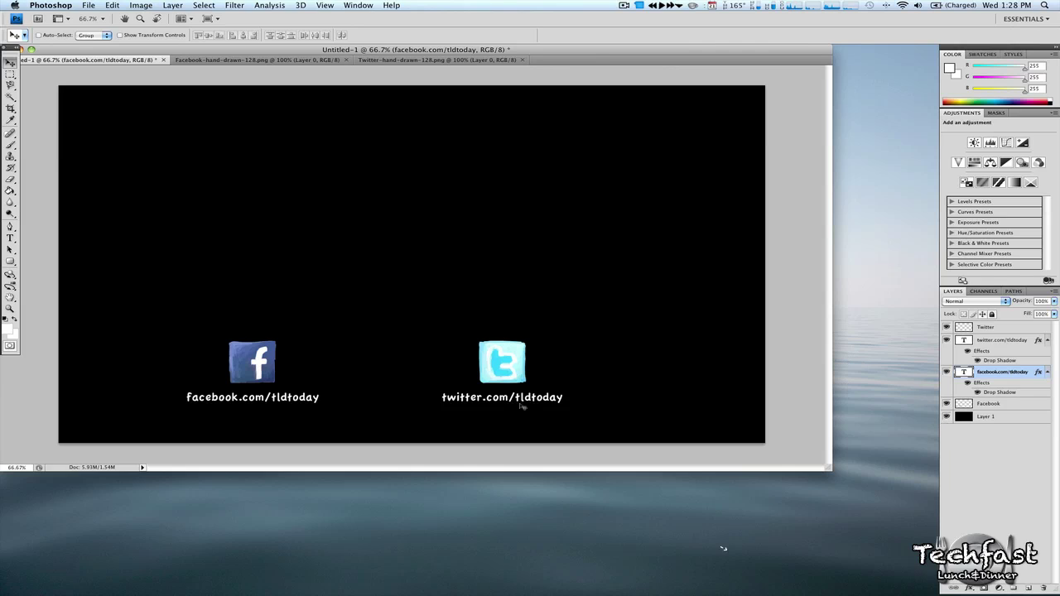
Duplicate the twitter.com/tldtoday text layer and move the copy to the upper middle of the canvas.
right_click(1006, 341)
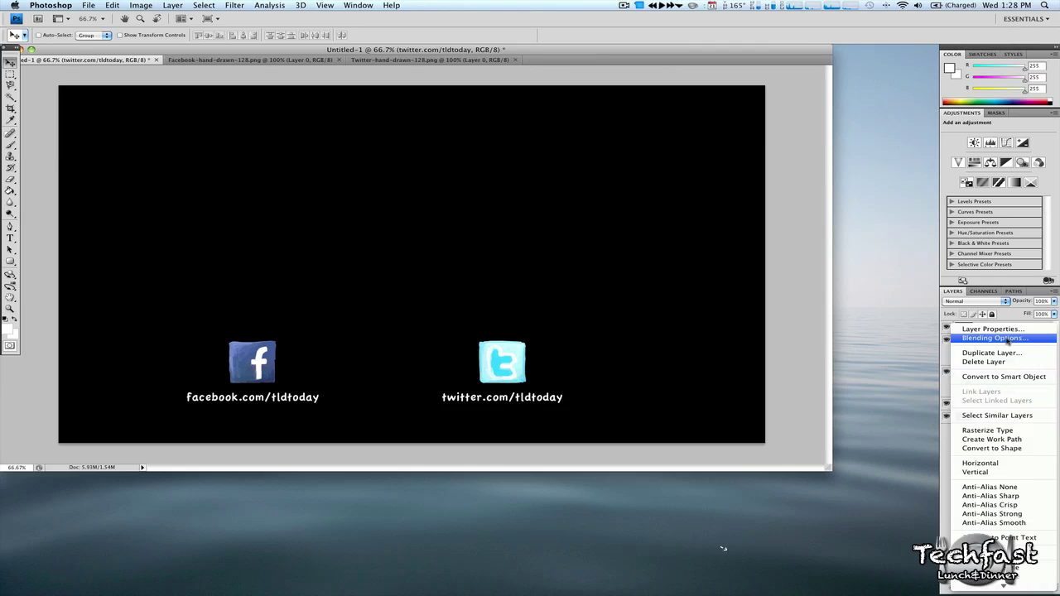
left_click(975, 356)
left_click(489, 150)
left_click_drag(291, 385, 274, 160)
Replace the copied text in the upper middle of the canvas with "CHECK OUT THE LATEST VIDEO!".
double_click(965, 341)
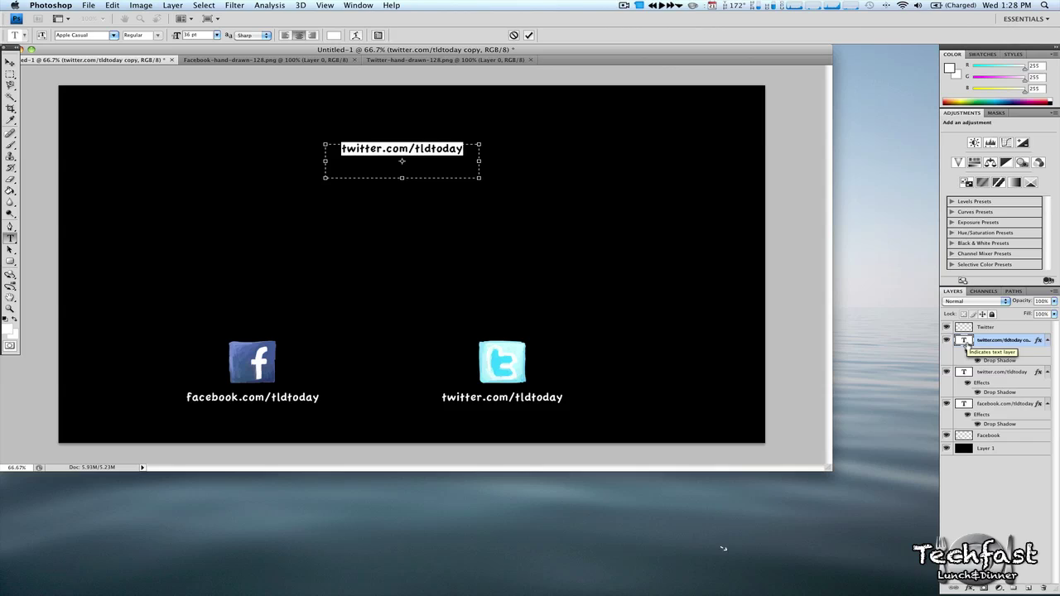
type("CHECK OUT ")
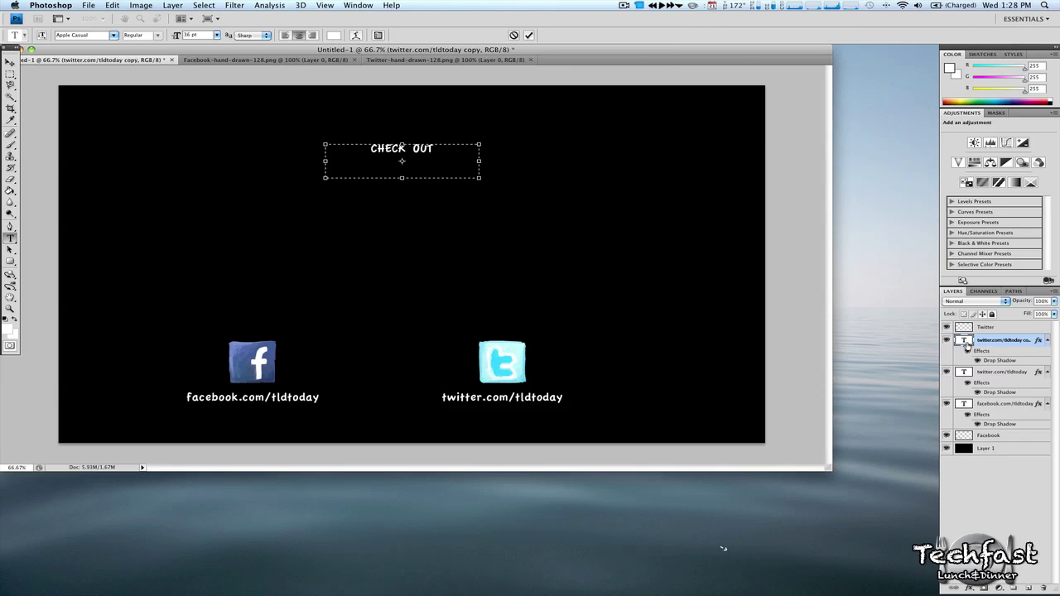
type("THE LATE")
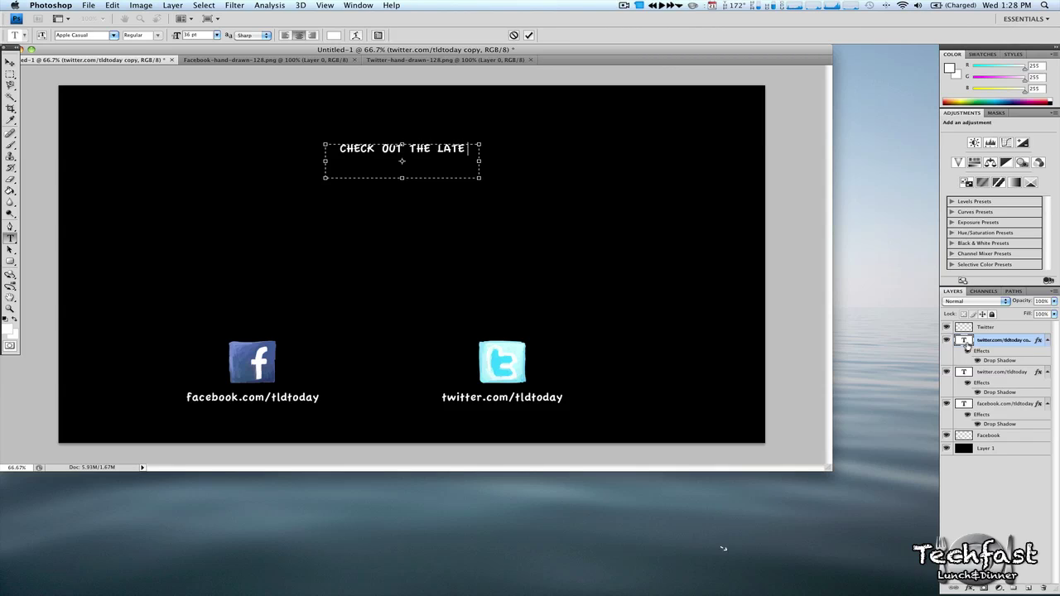
type("ST VIDEO!")
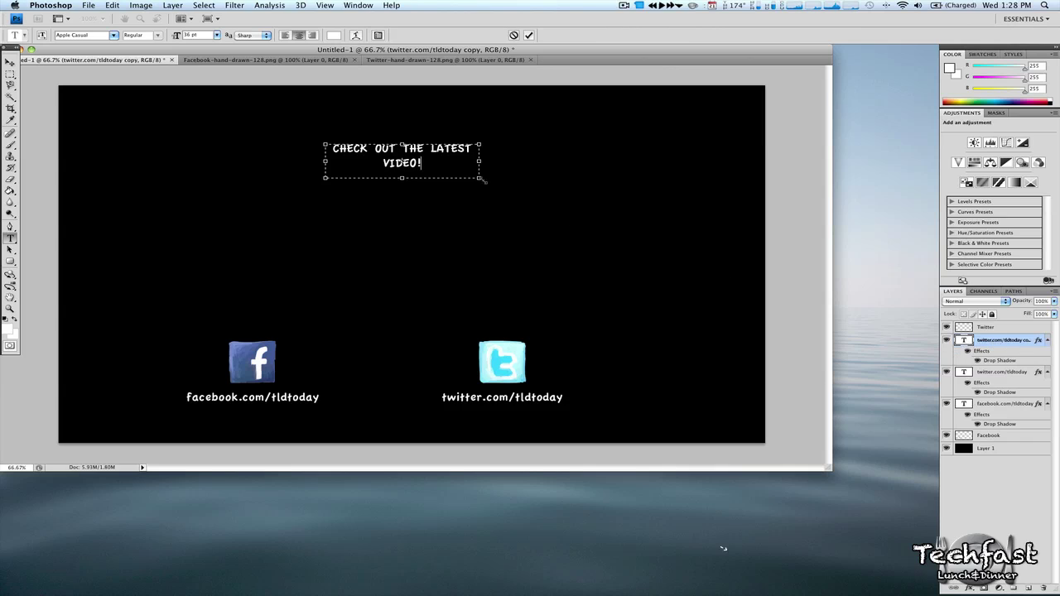
Enlarge the "CHECK OUT THE LATEST VIDEO!" heading to 72 pt on a single line and move it to the canvas's upper left.
left_click_drag(478, 177, 356, 150)
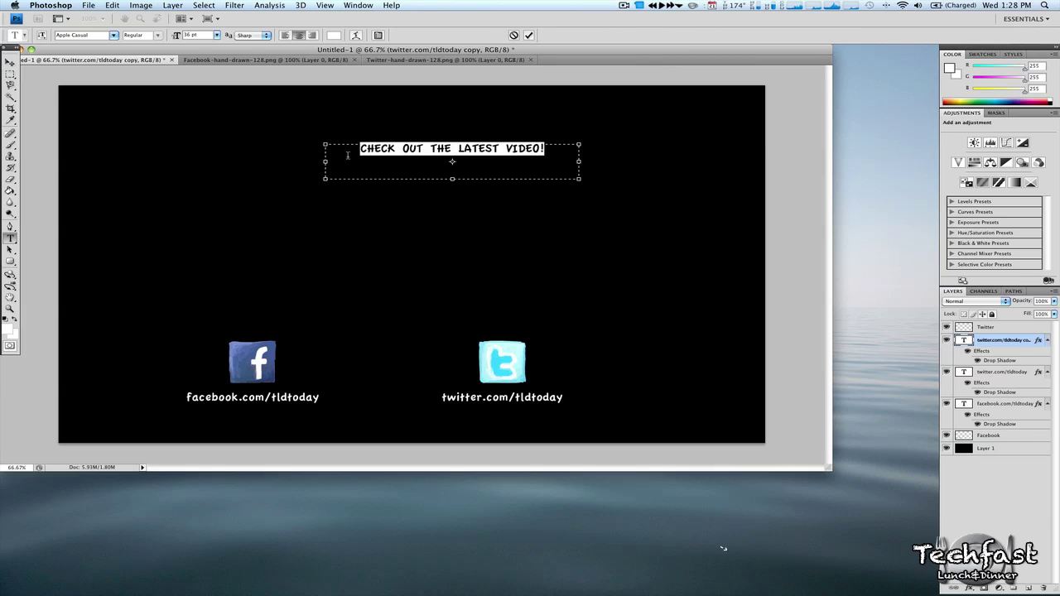
left_click(217, 35)
left_click(199, 140)
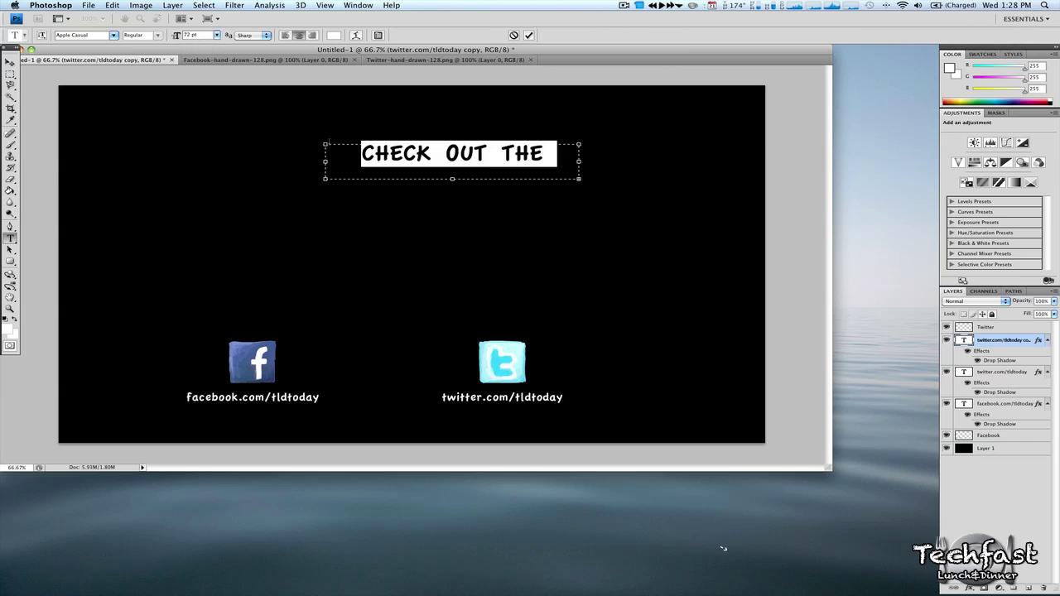
left_click_drag(578, 179, 680, 198)
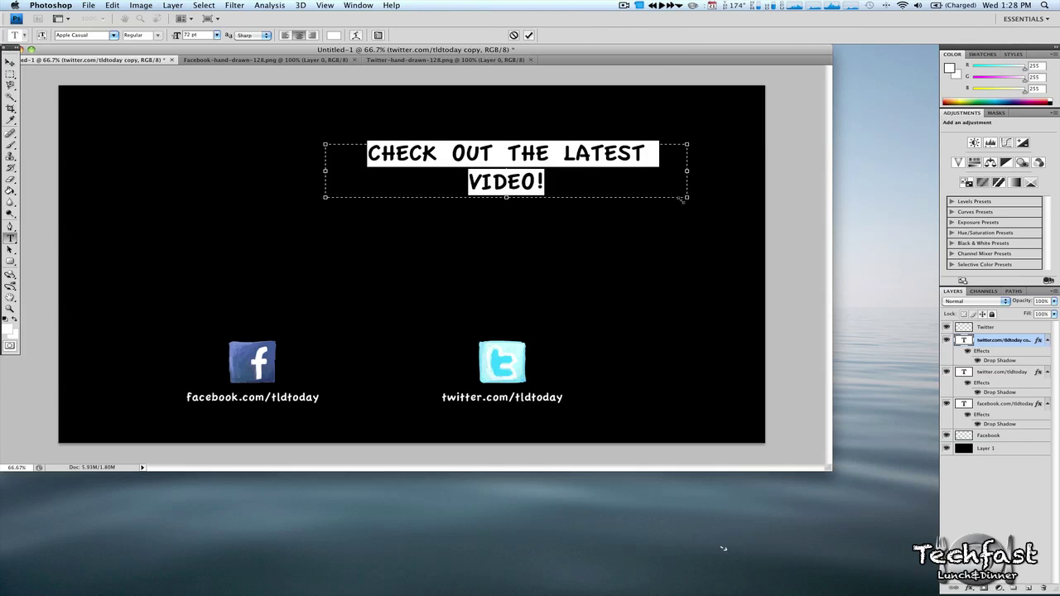
left_click_drag(322, 199, 228, 199)
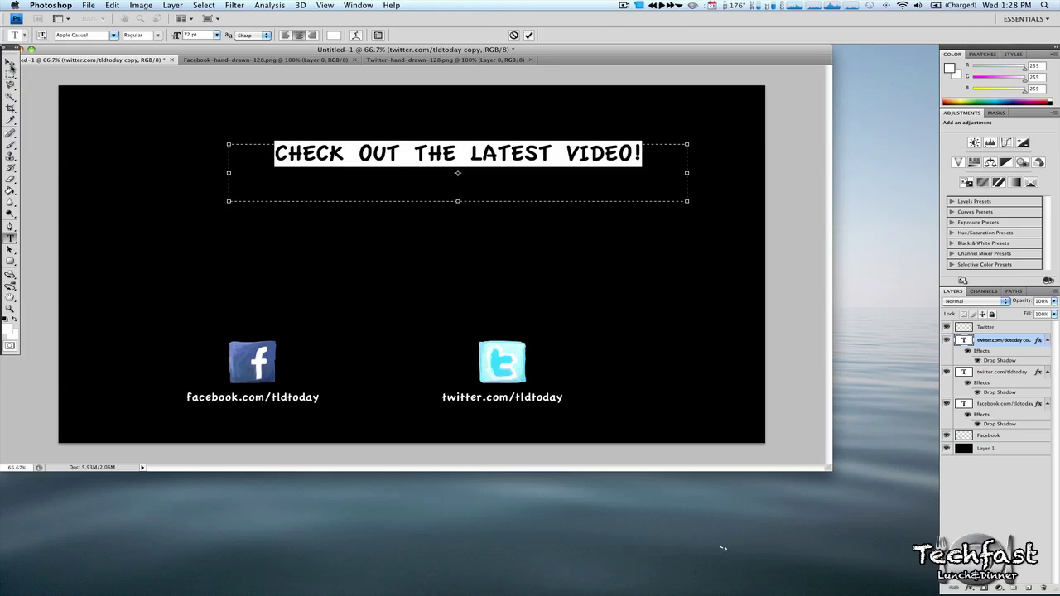
left_click(12, 64)
left_click_drag(416, 190, 231, 171)
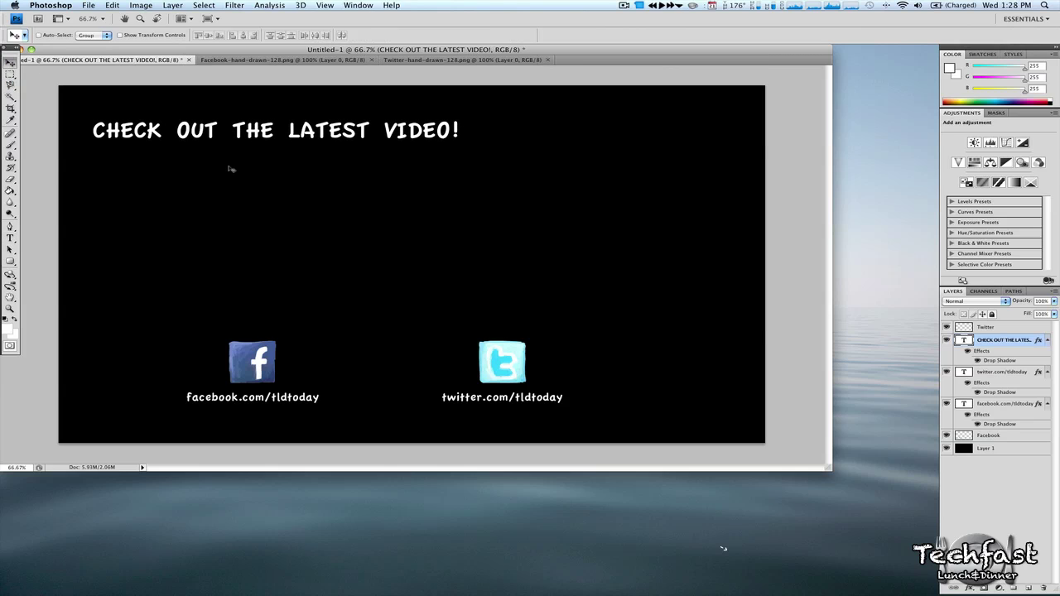
Duplicate the "CHECK OUT THE LATEST VIDEO!" text layer and move the copy below the original heading.
right_click(1019, 347)
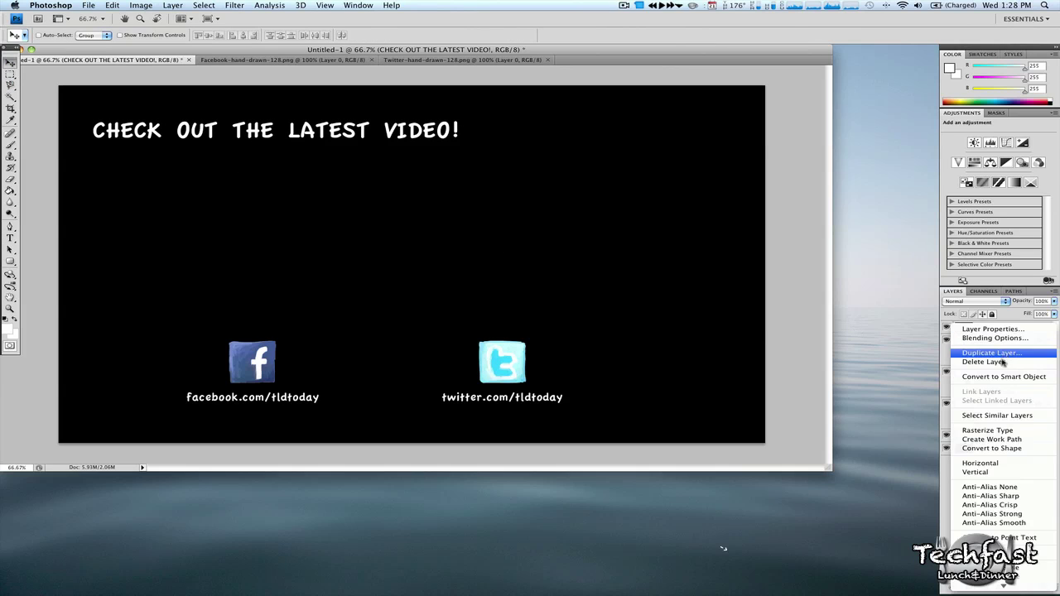
left_click(982, 354)
left_click(499, 147)
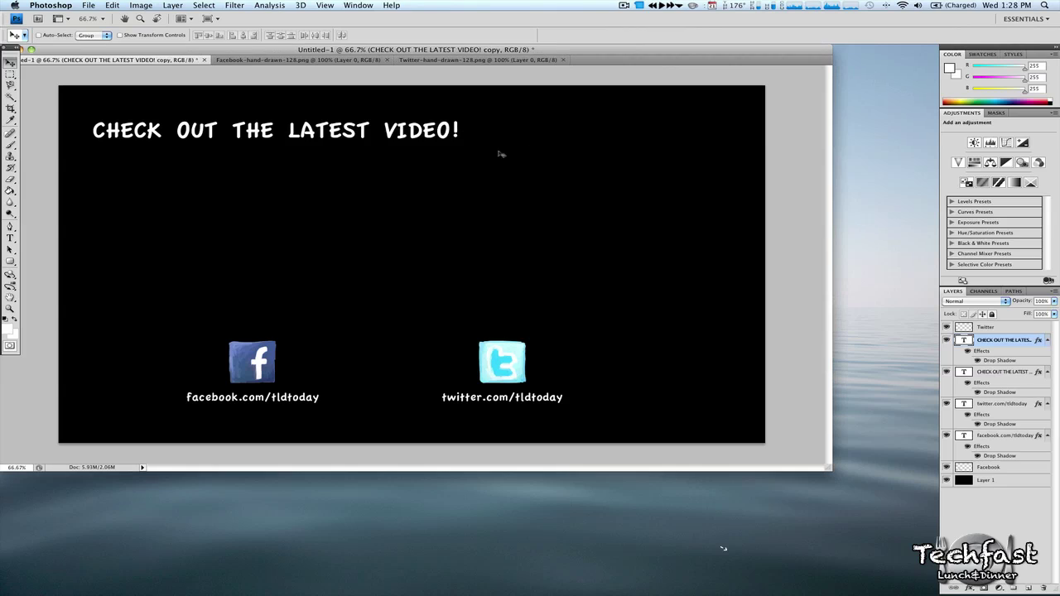
left_click_drag(318, 149, 348, 253)
Replace the duplicated heading's text with the dashed arrow "--->".
double_click(965, 343)
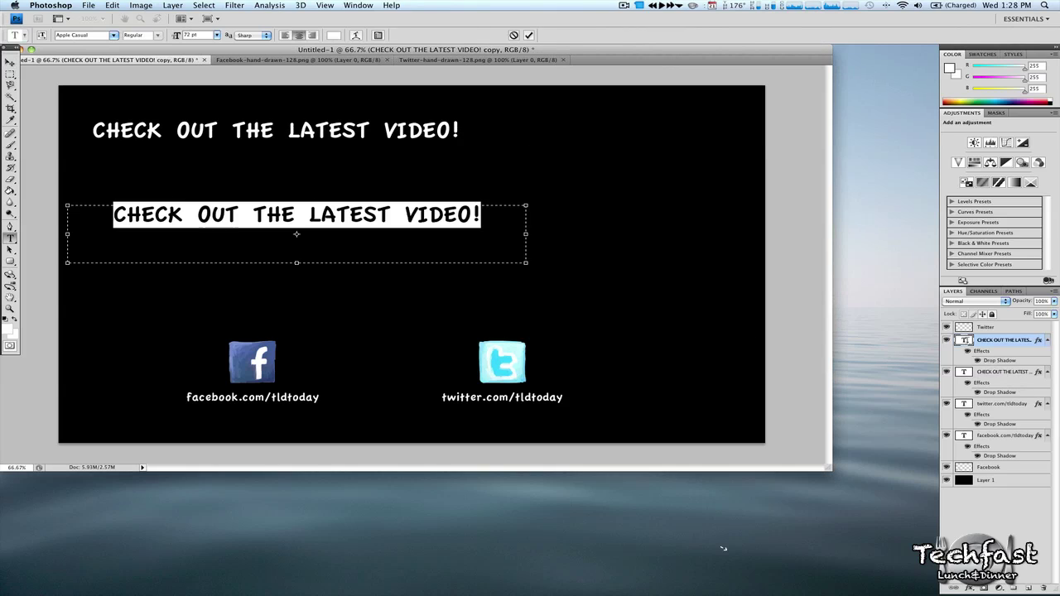
key("ctrl+a")
type("---")
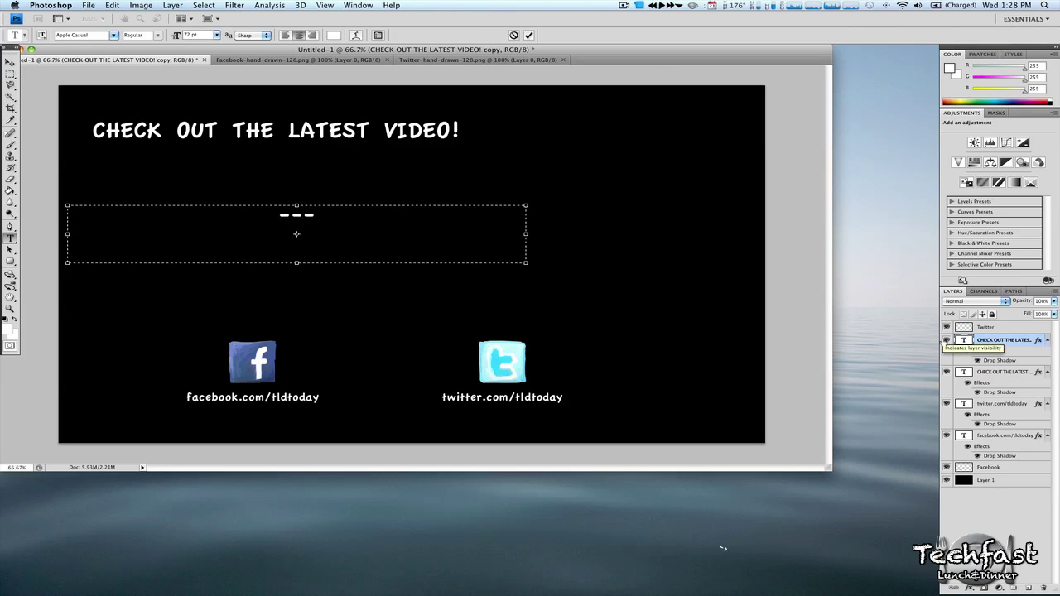
type(">")
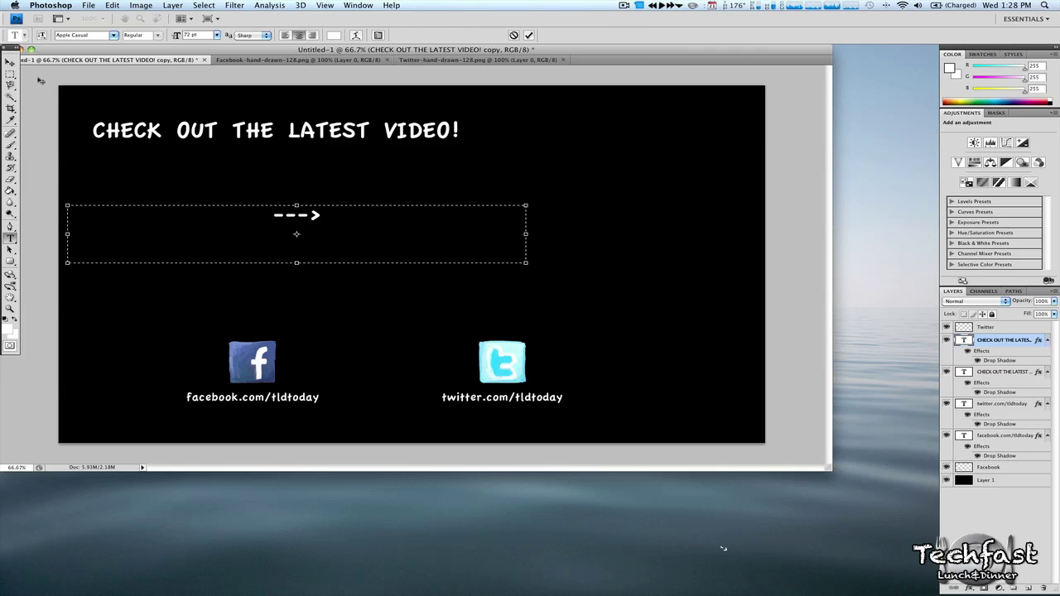
Rotate the dashed arrow 120 degrees so it points down-left and move it to the canvas's upper right.
left_click(10, 63)
key("ctrl+t")
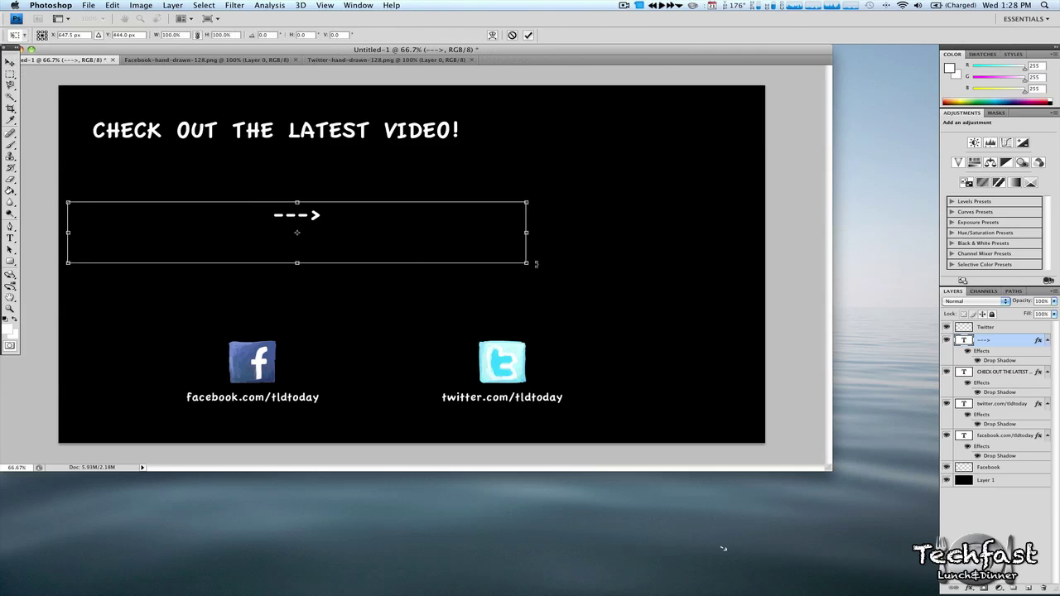
left_click_drag(497, 280, 235, 310)
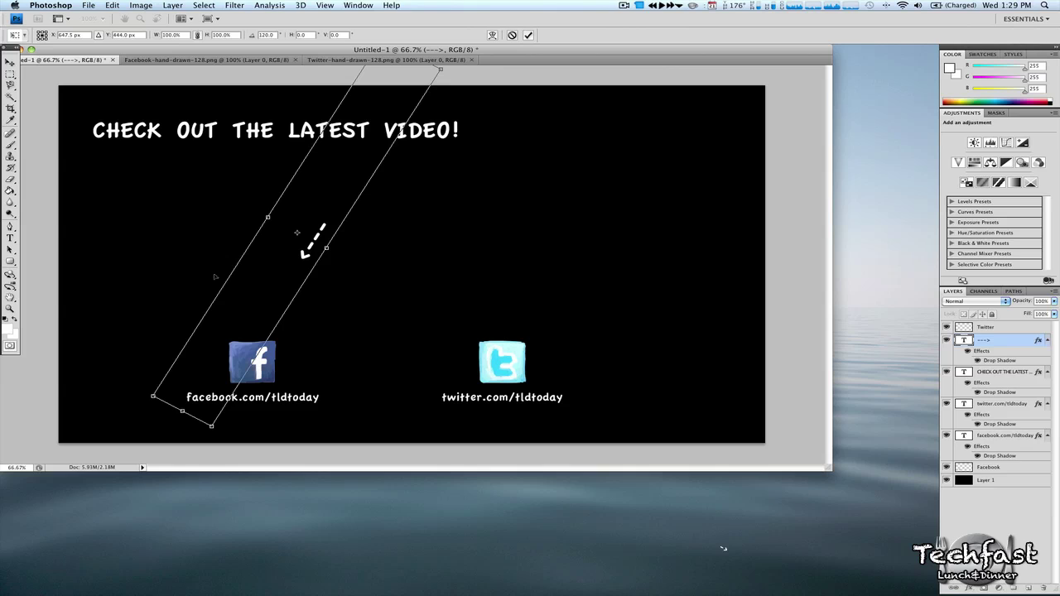
left_click(9, 62)
left_click(608, 166)
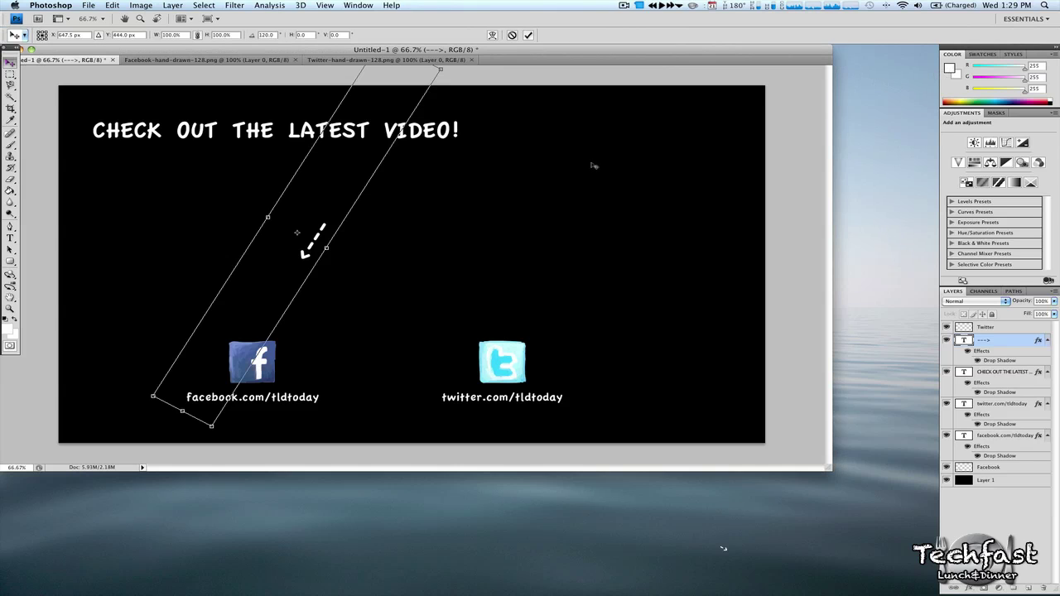
left_click_drag(389, 248, 486, 174)
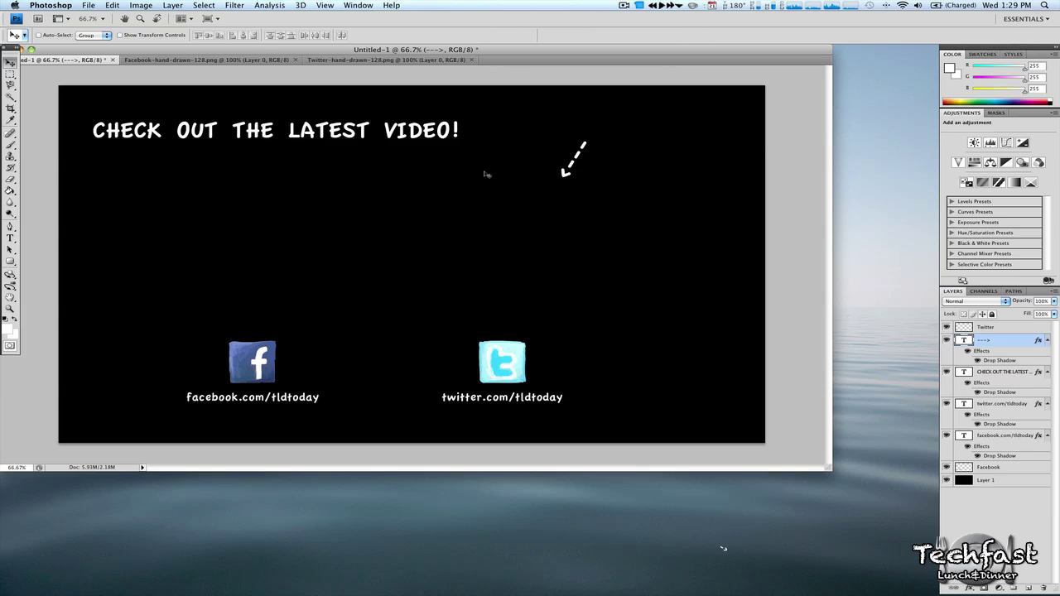
Duplicate the dashed arrow layer and move the copy to the left part of the canvas, below the heading.
right_click(991, 354)
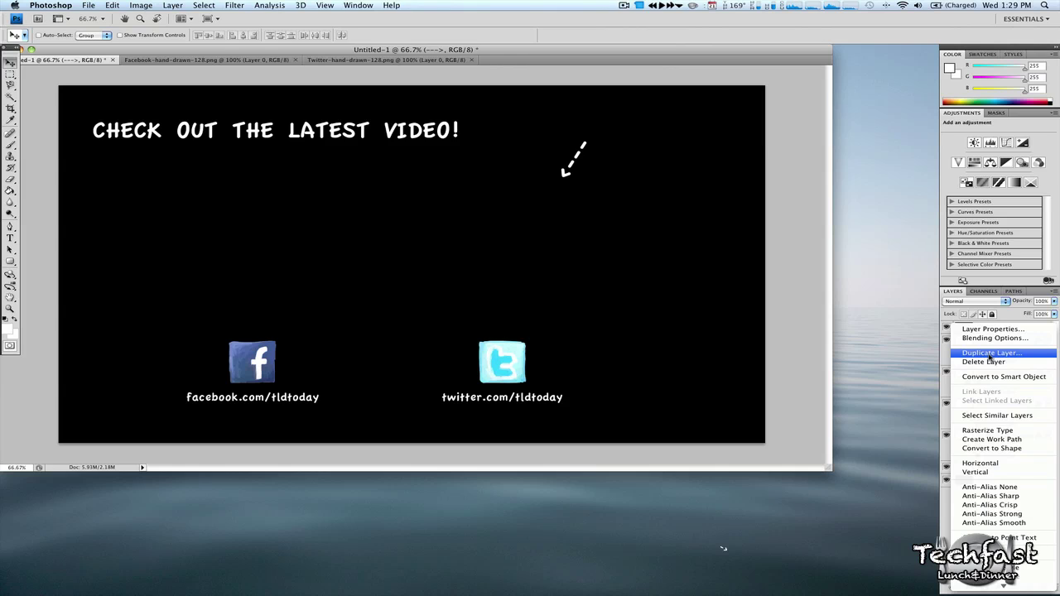
left_click(990, 355)
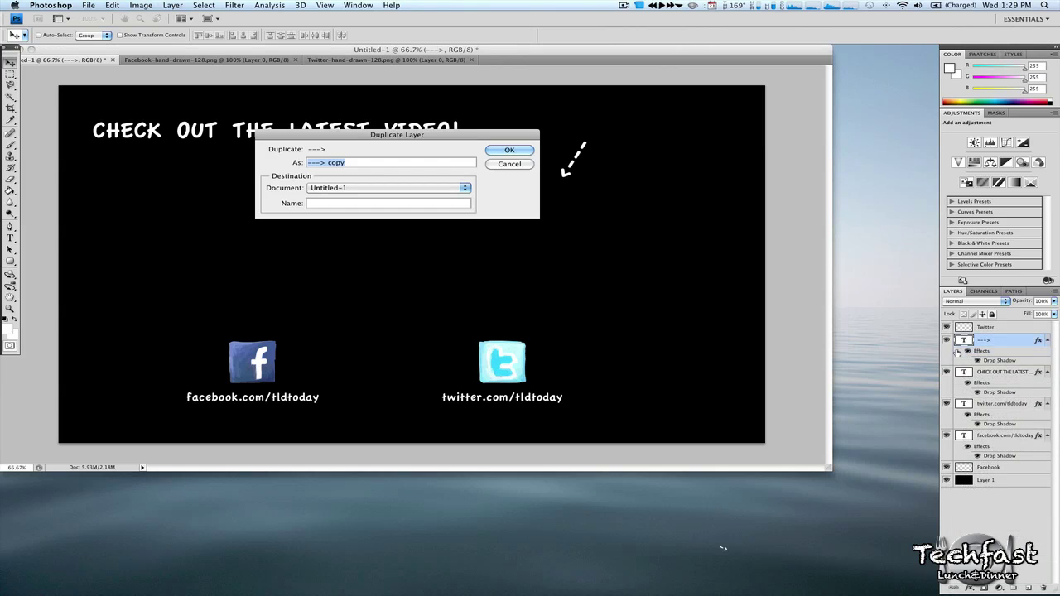
left_click(509, 151)
left_click_drag(509, 232, 225, 262)
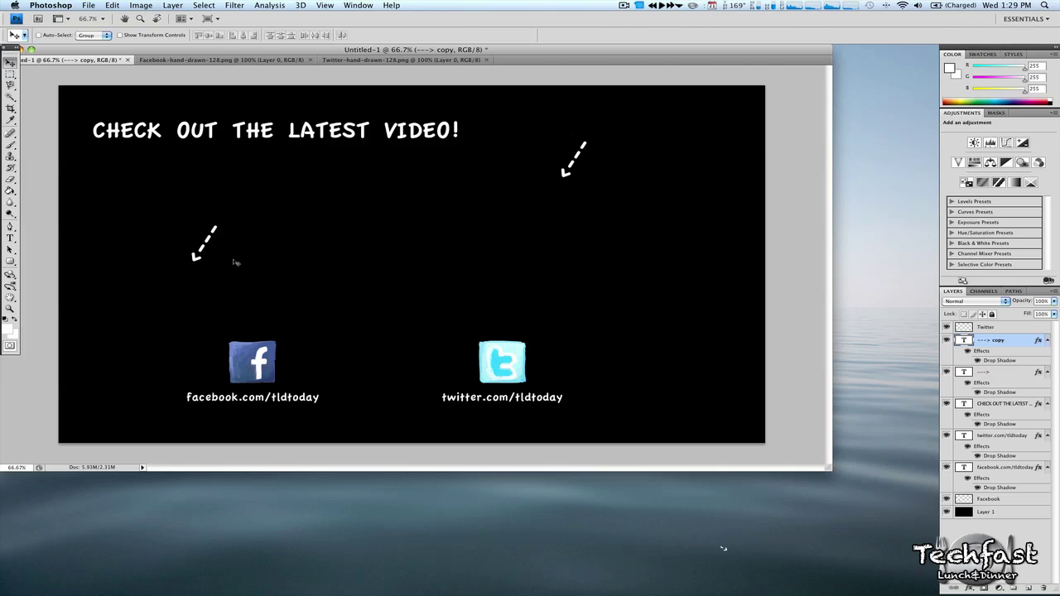
Rotate the arrow copy by about -124.3 degrees so it points right, and shift it slightly down.
key("super+t")
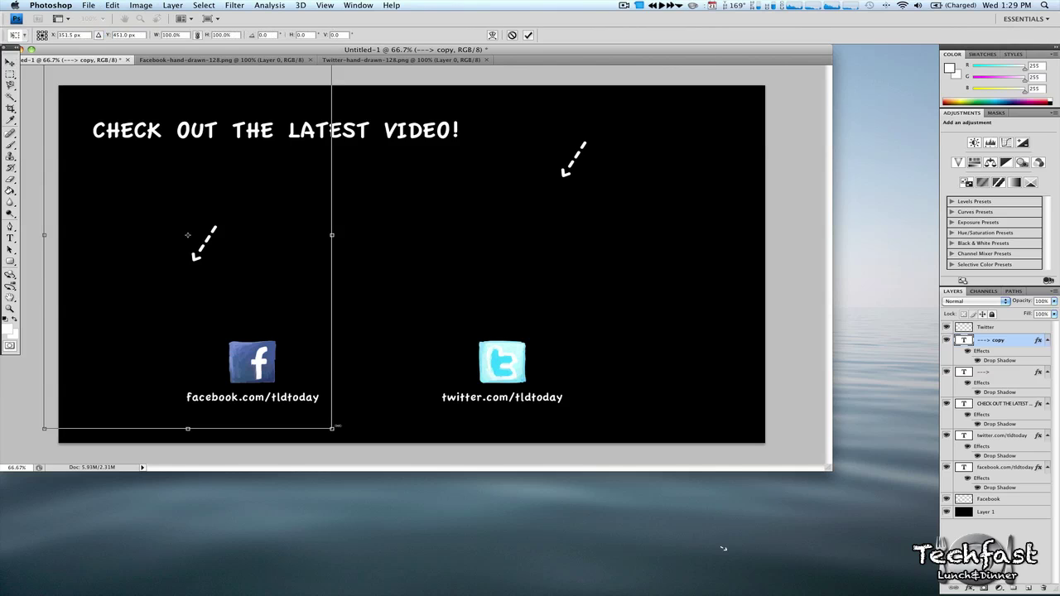
left_click_drag(357, 418, 231, 60)
key("v")
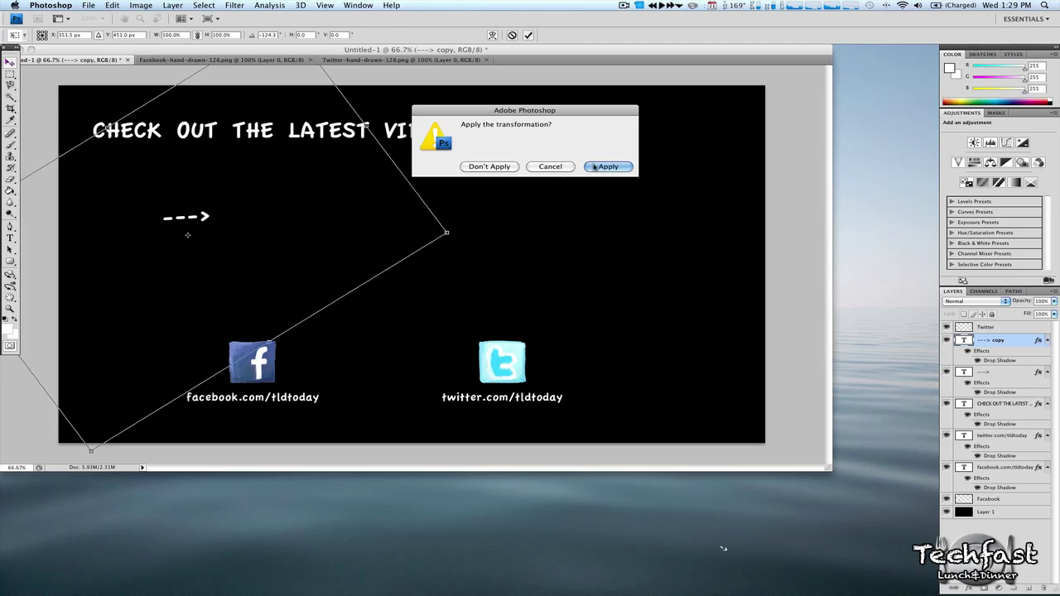
key("Return")
left_click_drag(219, 212, 220, 226)
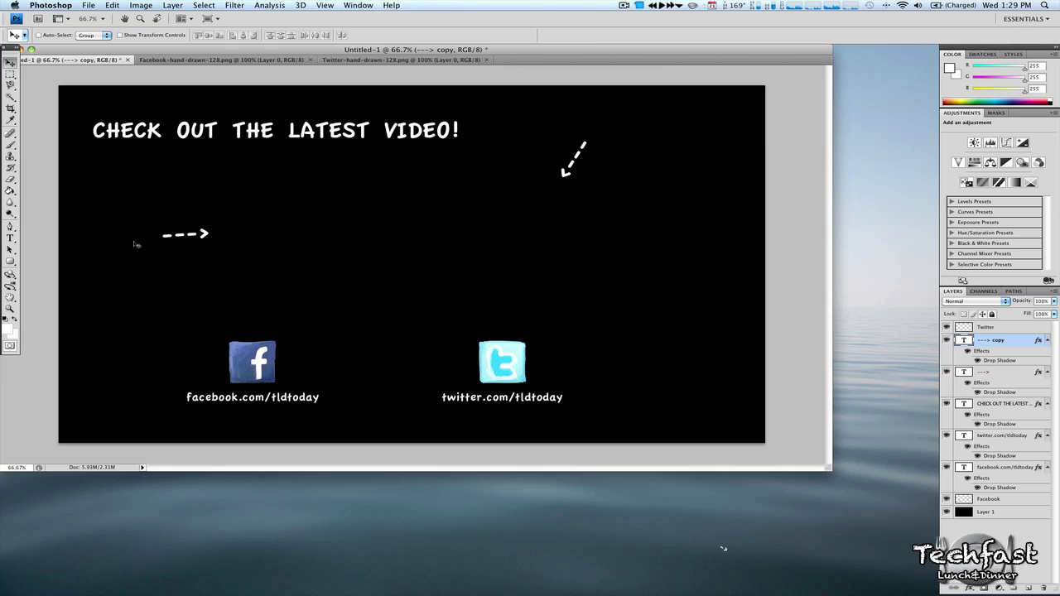
left_click(10, 75)
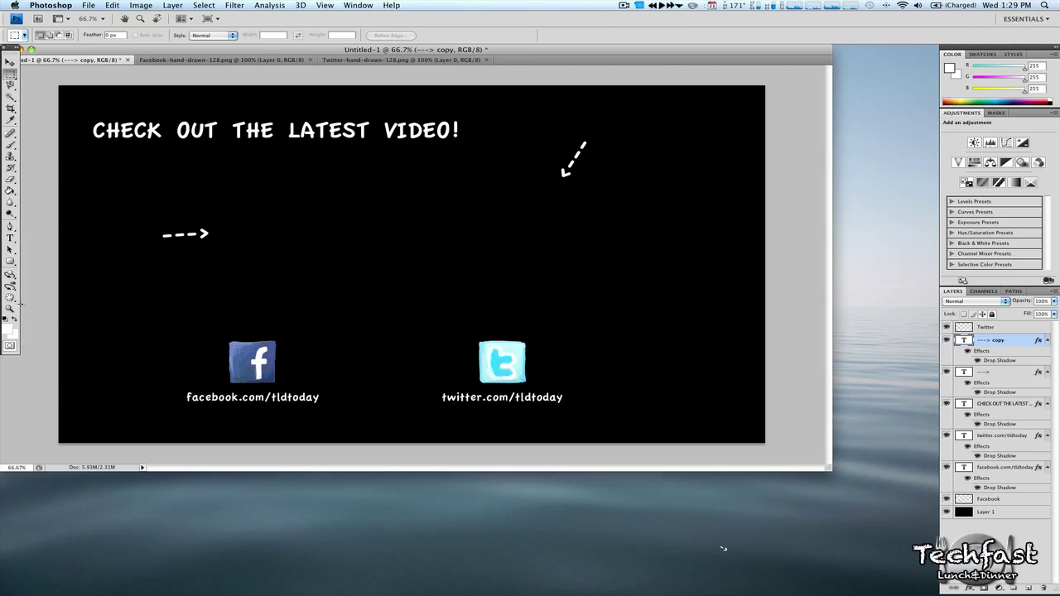
left_click(11, 261)
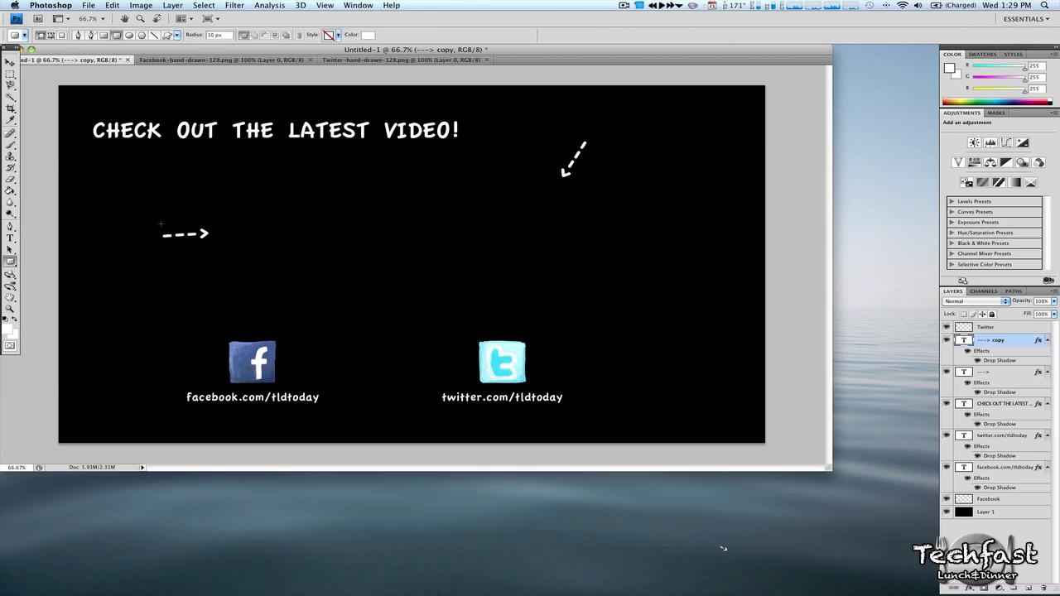
left_click_drag(249, 173, 515, 309)
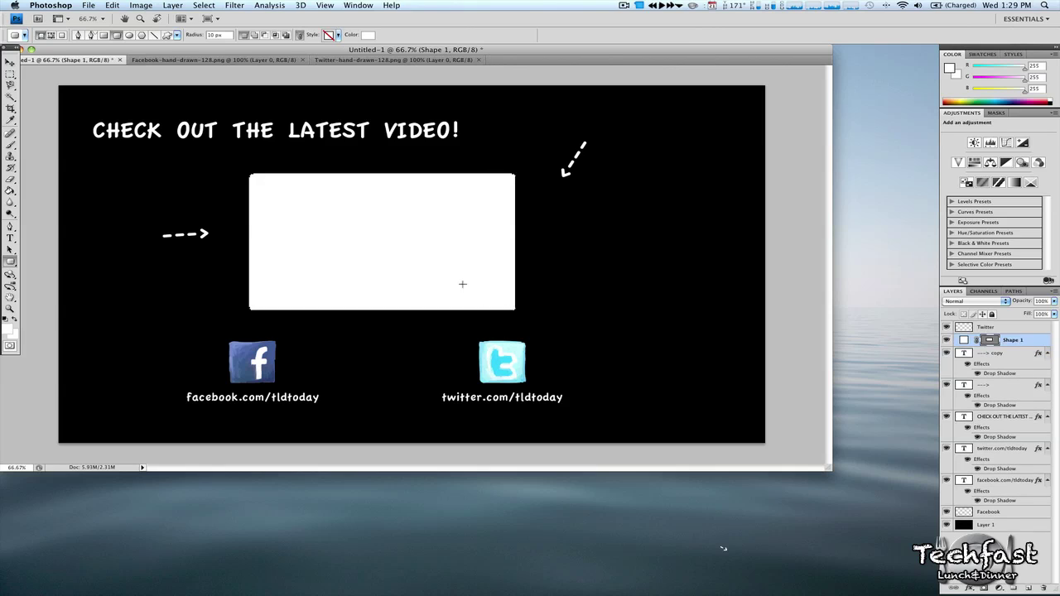
key("super+z")
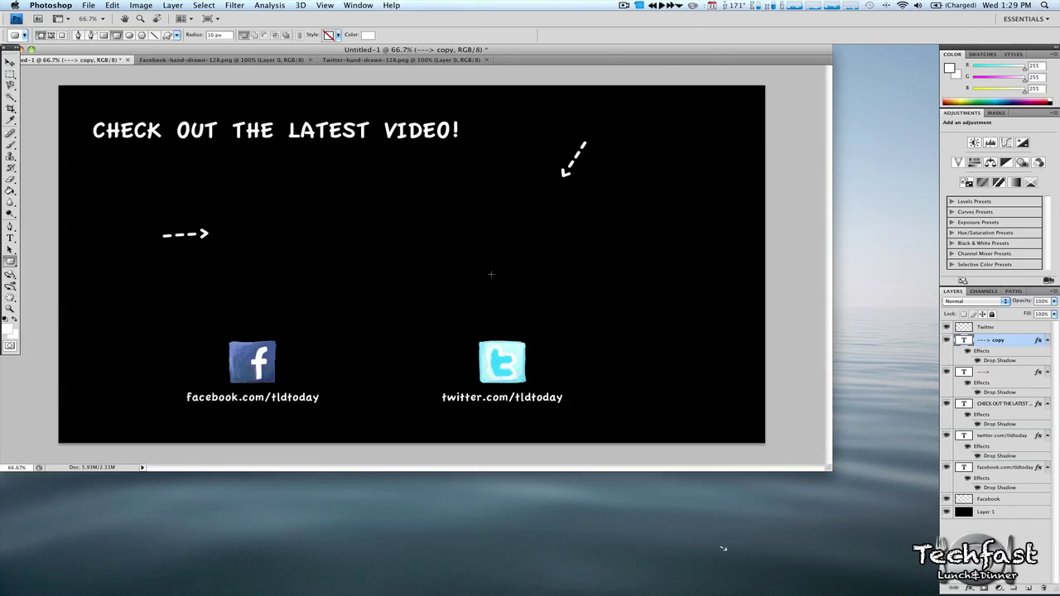
Hide the black background layer and set up saving the graphic to the Desktop in PNG format.
left_click(948, 513)
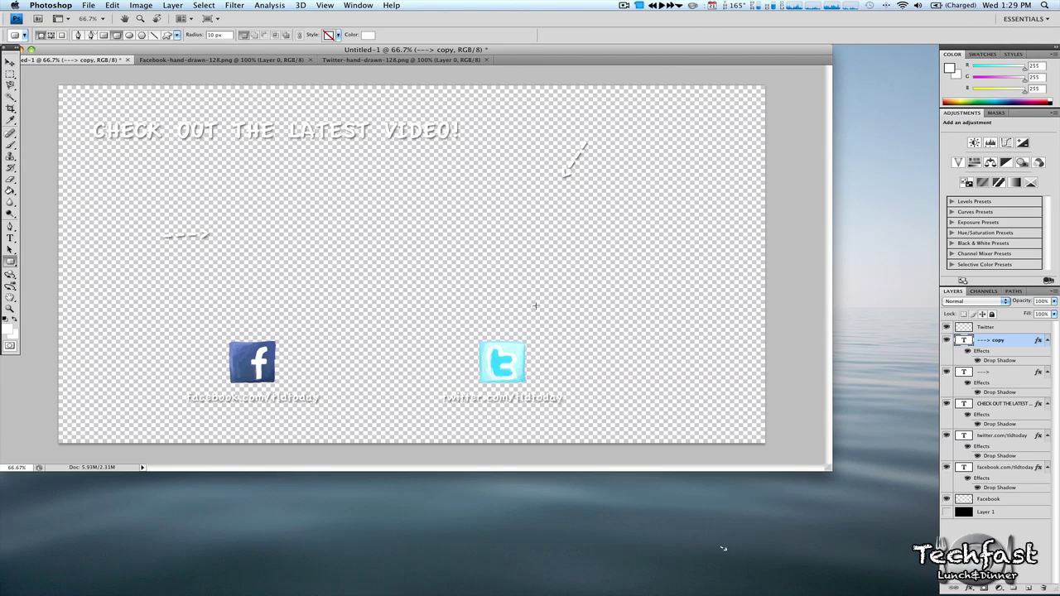
left_click(91, 7)
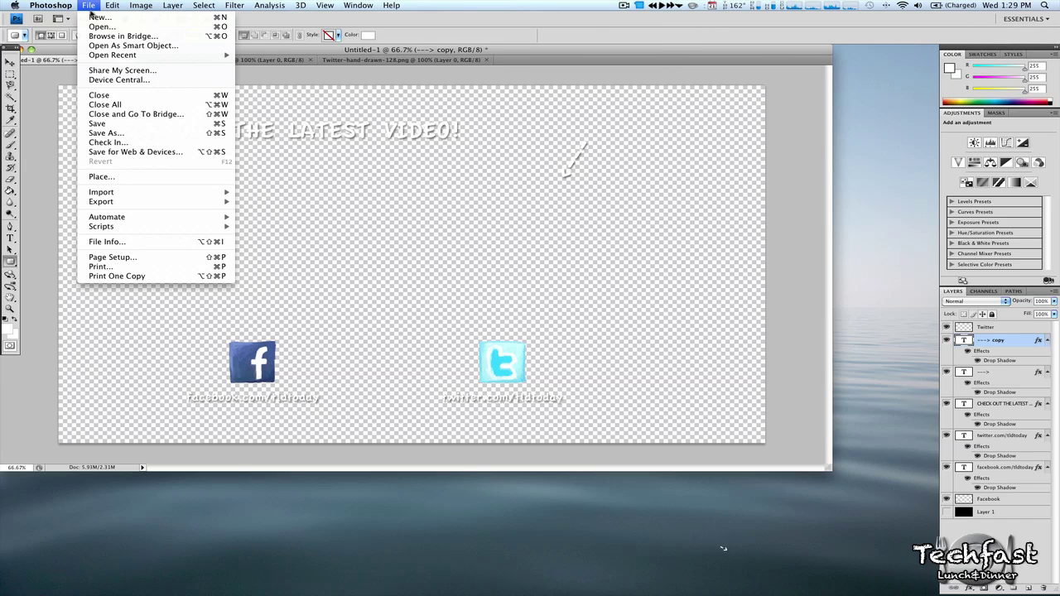
left_click(149, 133)
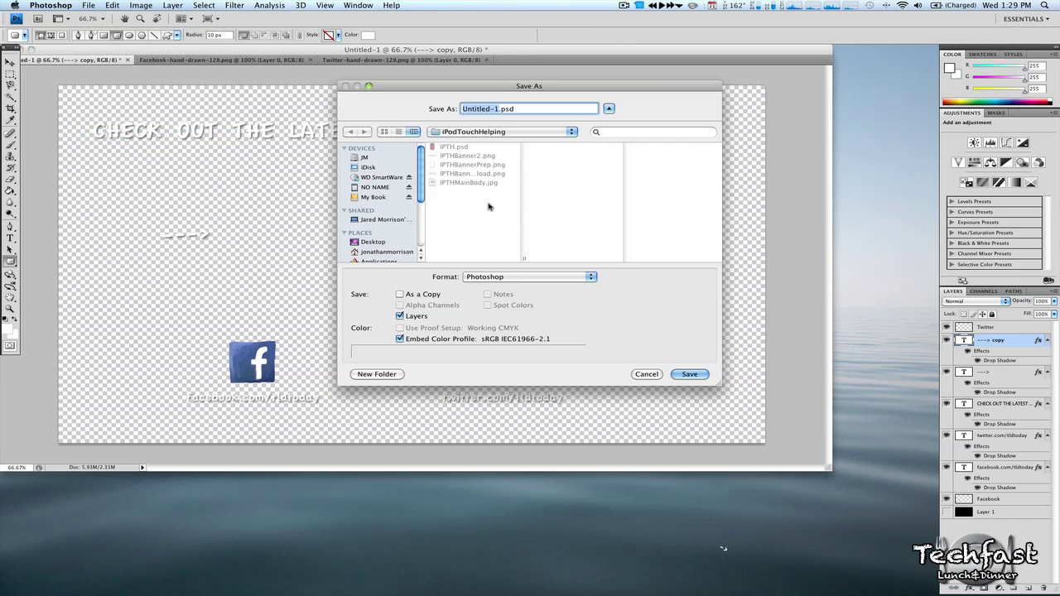
left_click(368, 241)
left_click(524, 282)
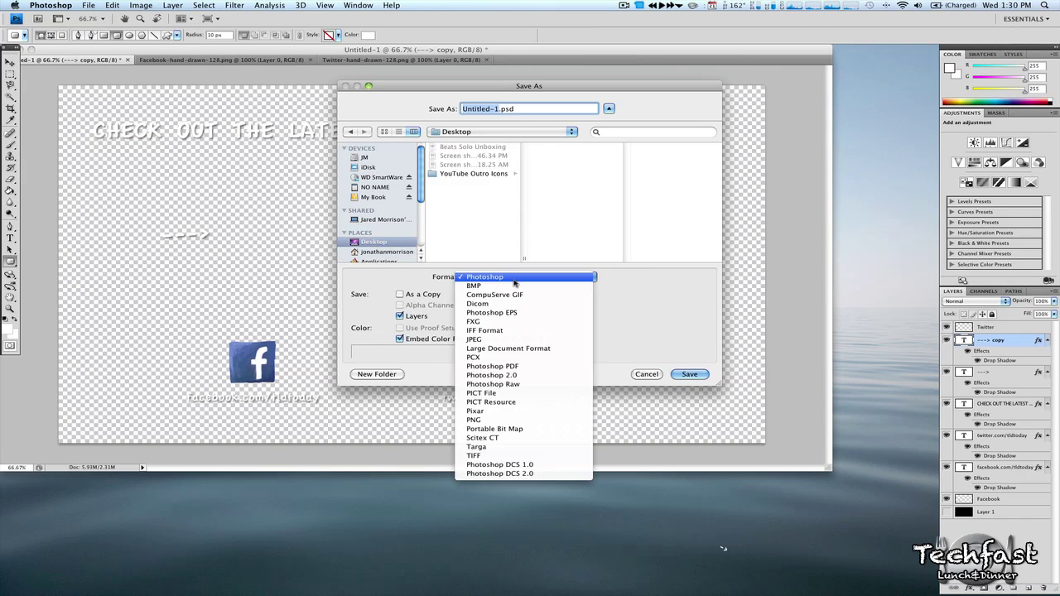
left_click(498, 421)
Name the file YouTubeOutro and save the PNG with interlacing set to None.
type("YouTube")
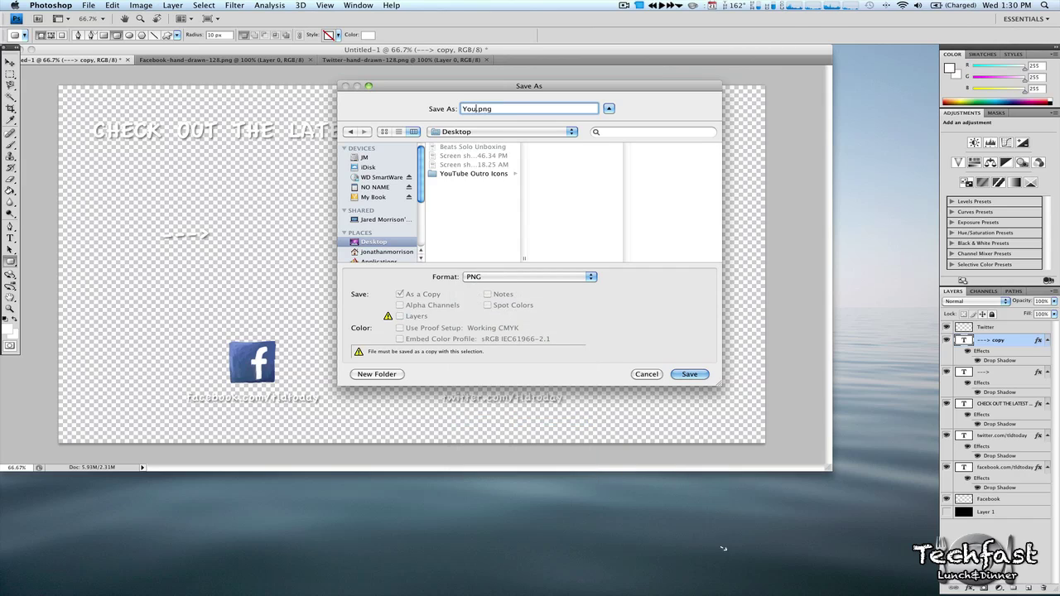
type("OUo")
key("BackSpace")
key("BackSpace")
type("utro")
left_click(687, 374)
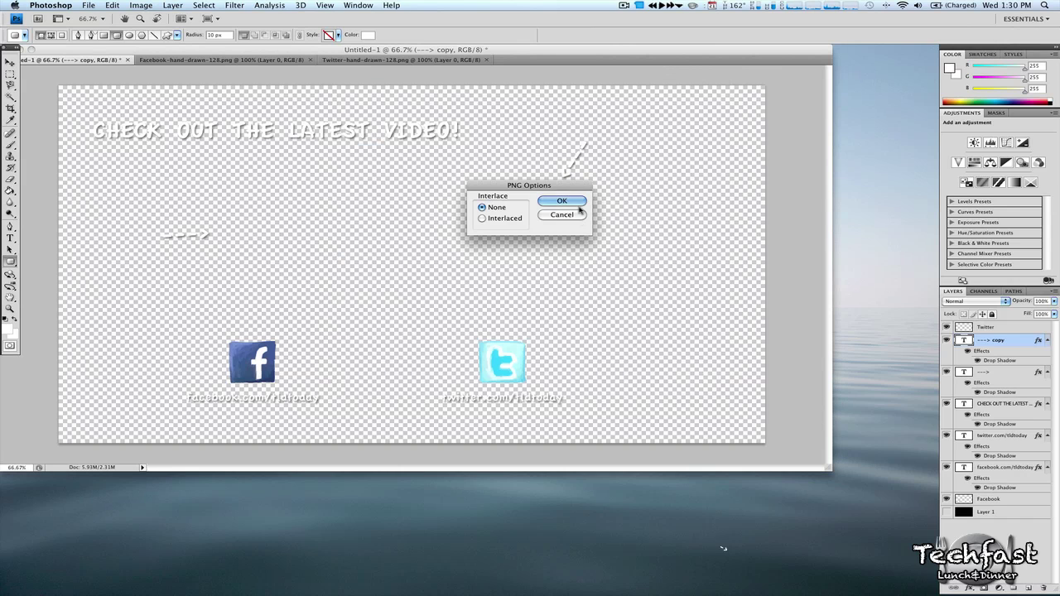
left_click(570, 201)
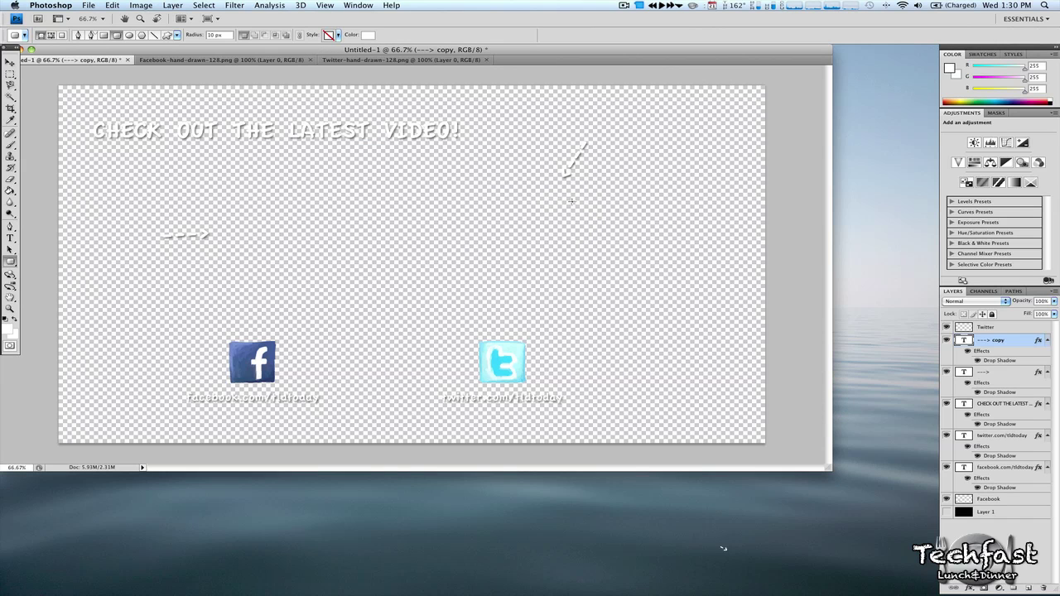
Switch to Final Cut Pro and delete the existing OutroNextVideo clip from track V1 near the end of the sequence.
left_click(576, 580)
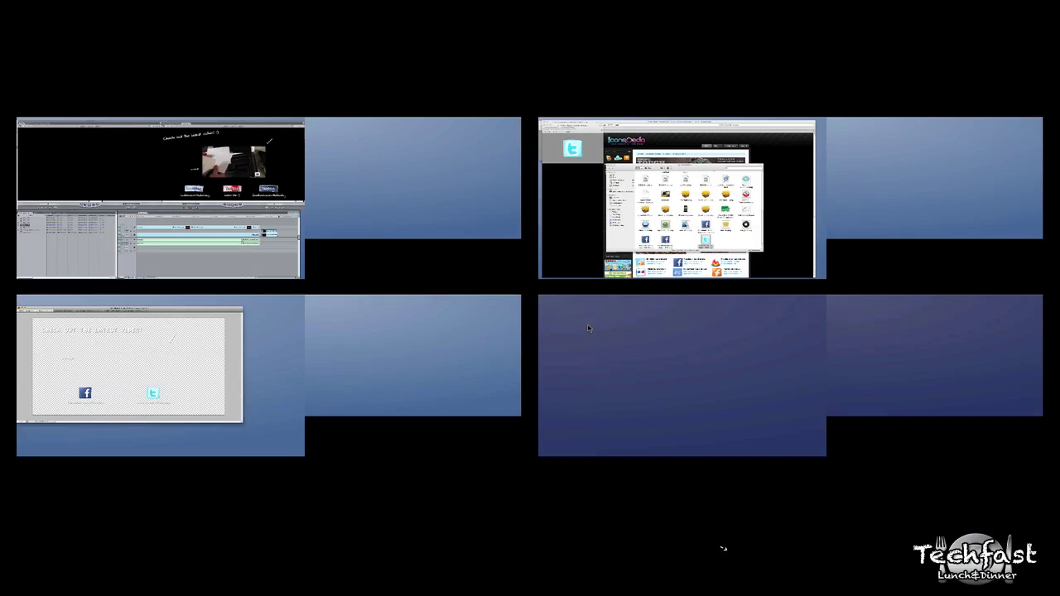
left_click(213, 254)
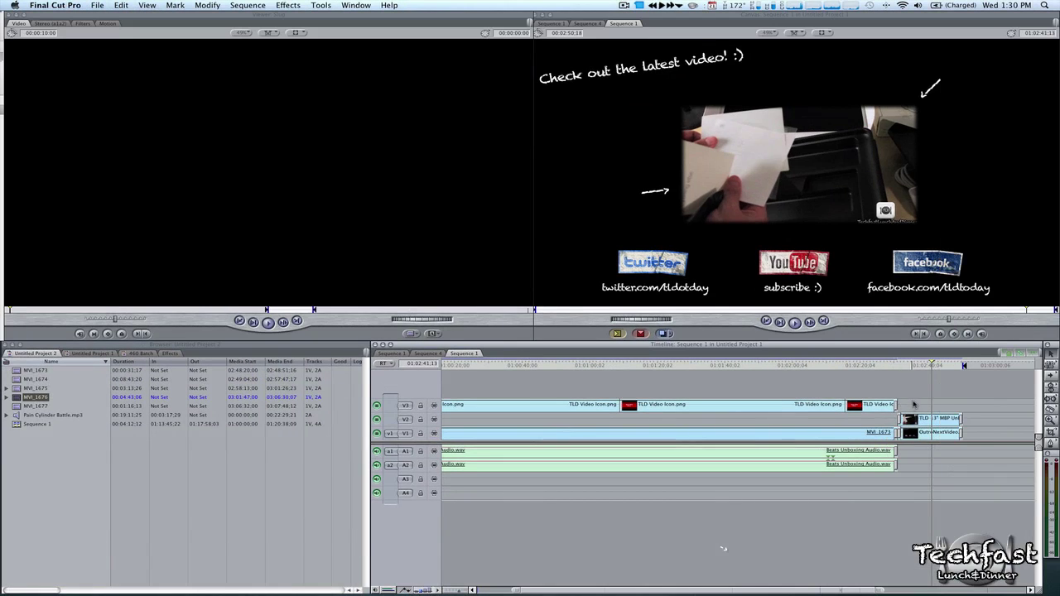
left_click(918, 367)
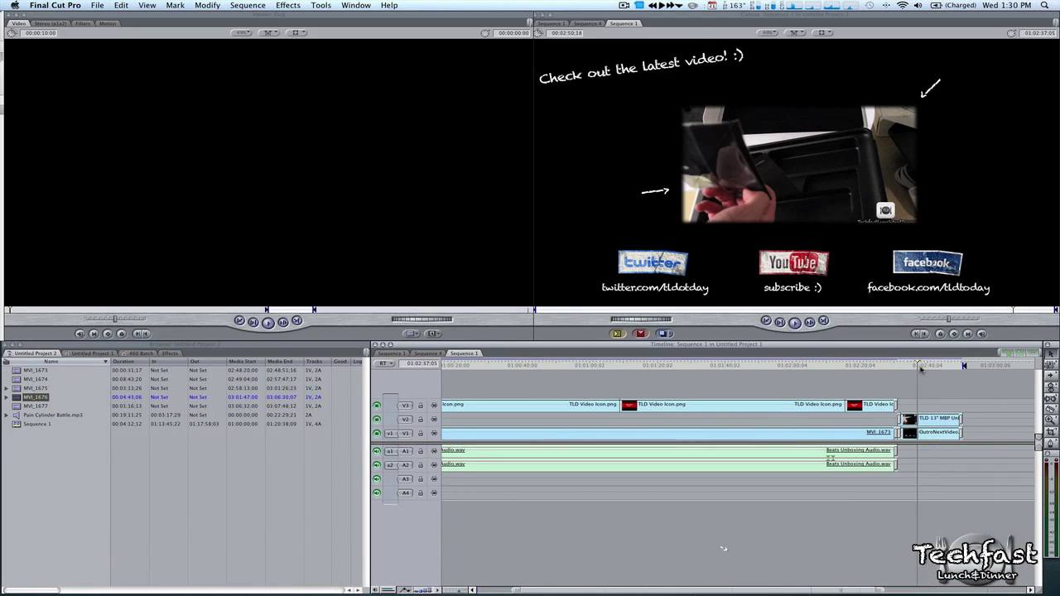
left_click(929, 437)
key("Delete")
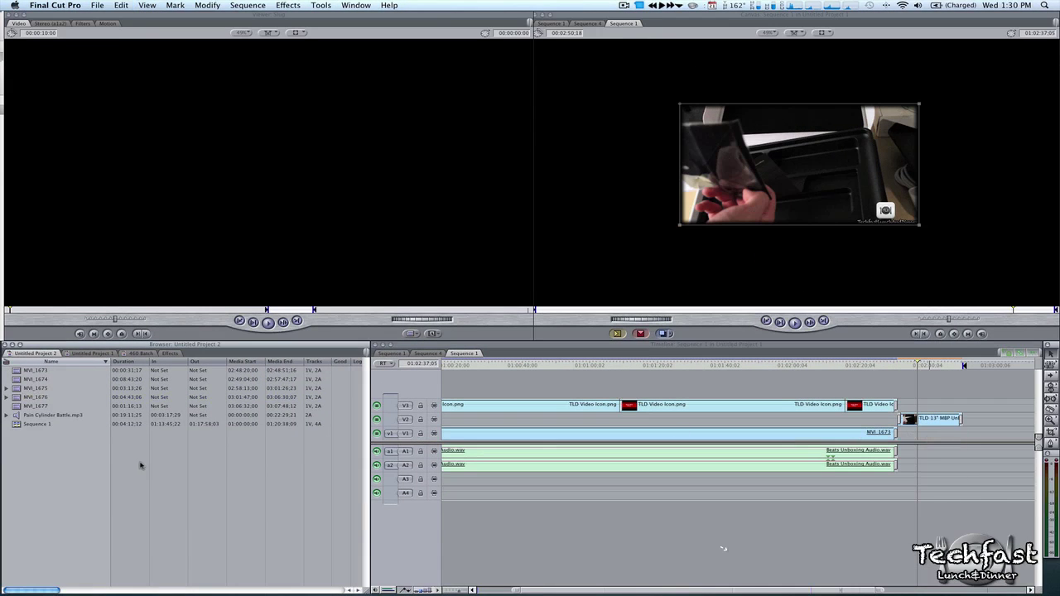
Import the file YouTubeOutro.png from the Desktop into the project.
left_click(97, 5)
left_click(97, 6)
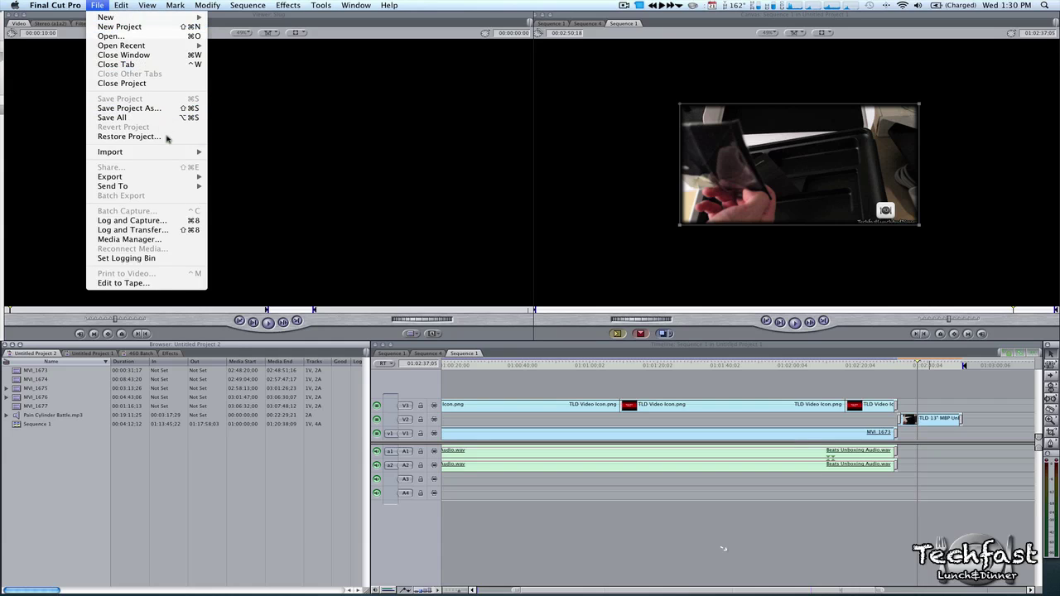
mouse_move(167, 155)
left_click(227, 154)
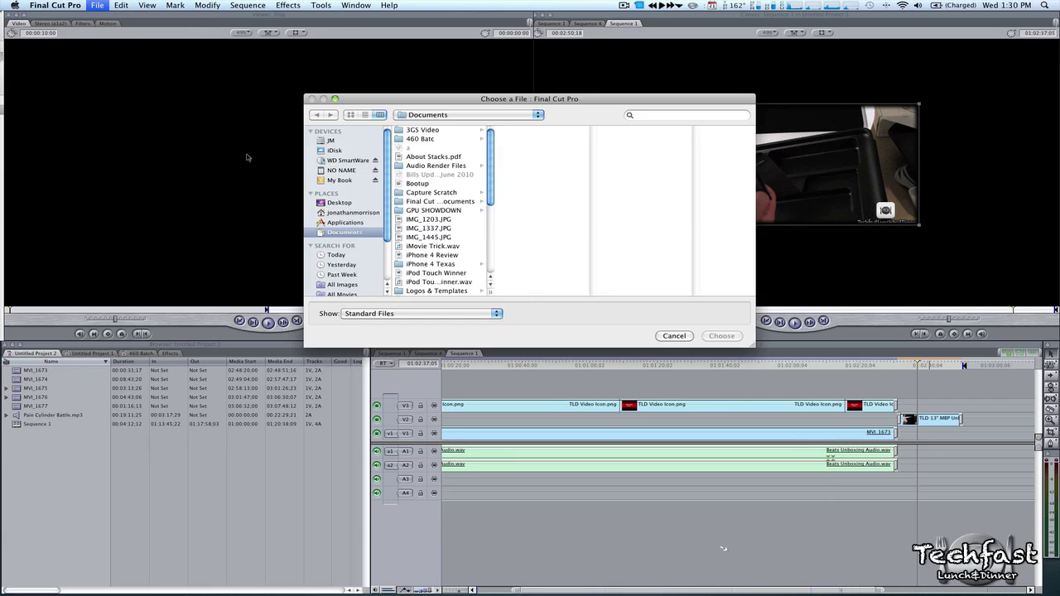
left_click(347, 225)
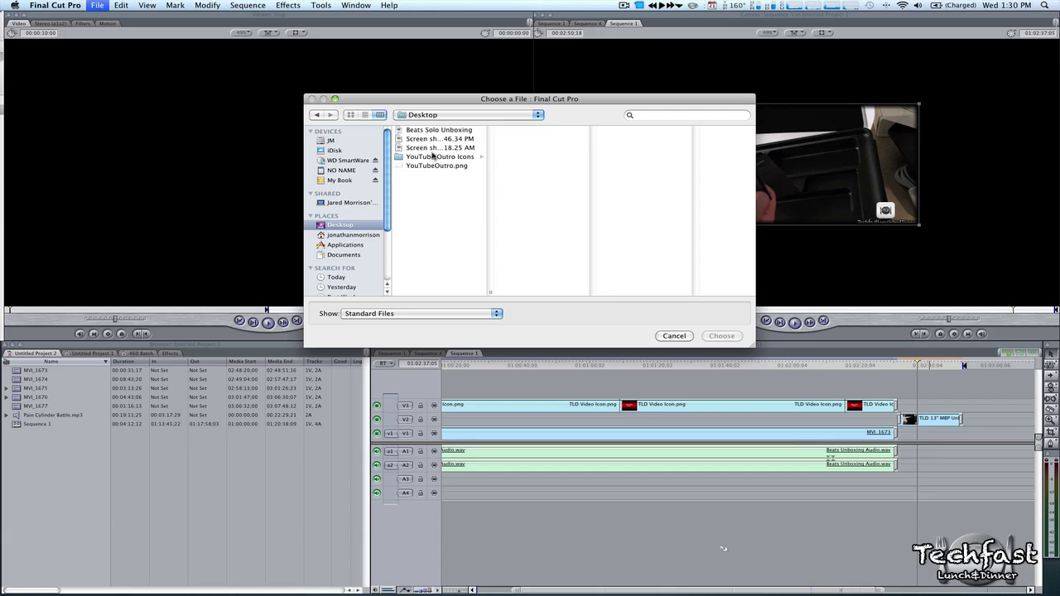
left_click(425, 167)
key("Return")
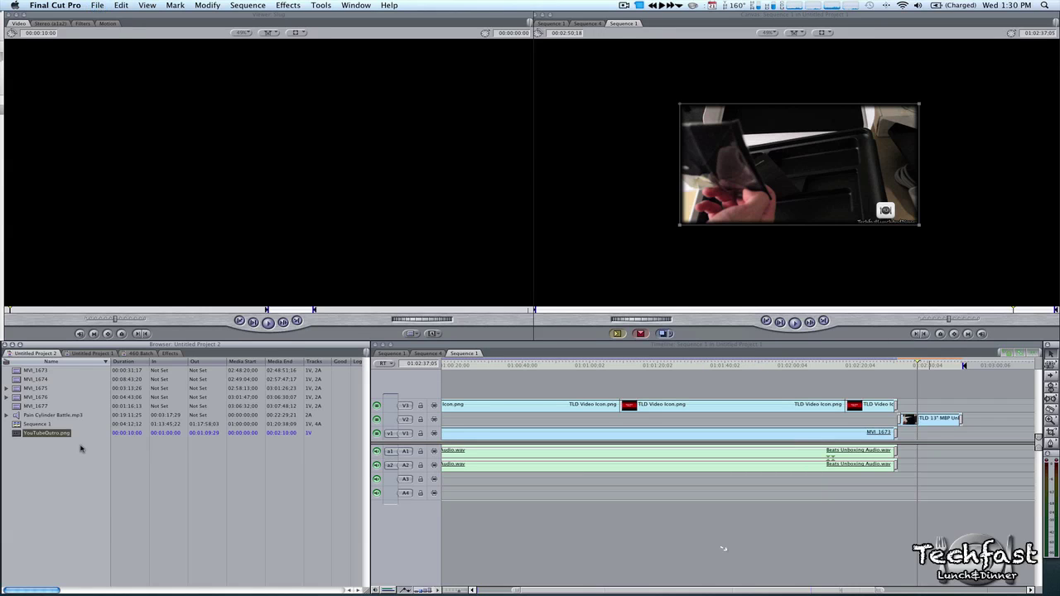
Place YouTubeOutro.png on track V3 above the TLD 13" MBP clip and show a frame where both overlap.
left_click(48, 451)
left_click_drag(48, 432, 926, 406)
left_click(928, 365)
left_click(923, 365)
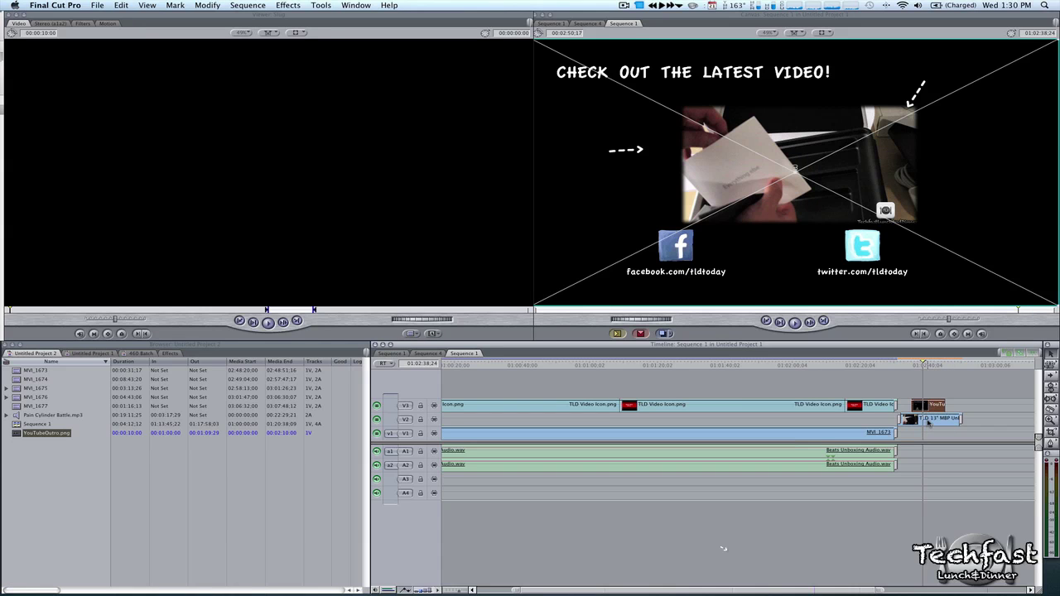
Shift the YouTubeOutro graphic slightly down and to the right over the video picture.
left_click(928, 421)
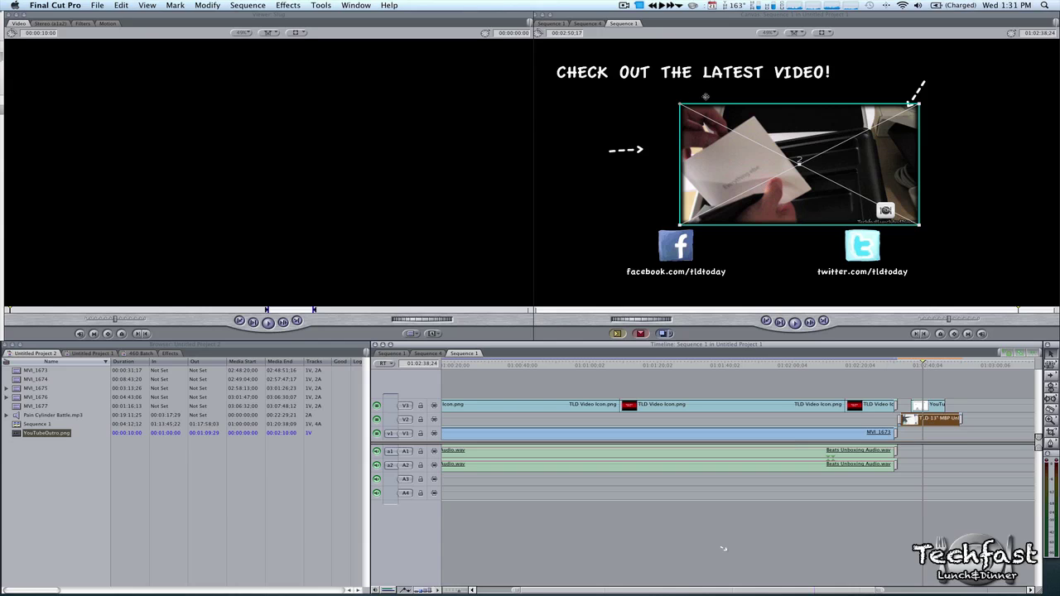
left_click(929, 406)
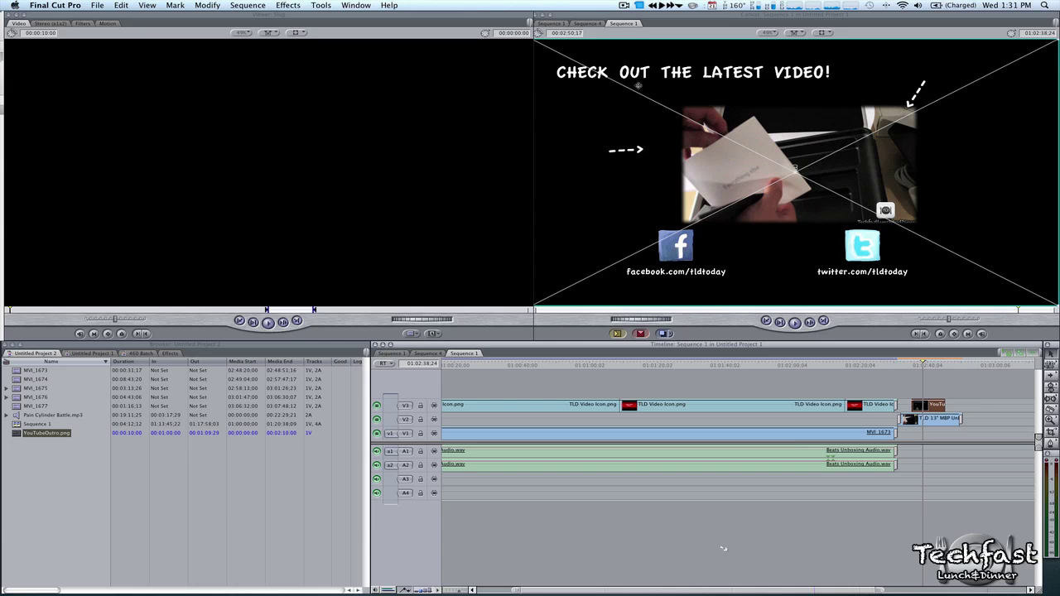
mouse_move(638, 84)
left_mouse_down()
mouse_move(673, 128)
mouse_move(701, 128)
mouse_move(648, 97)
mouse_move(656, 92)
left_mouse_up()
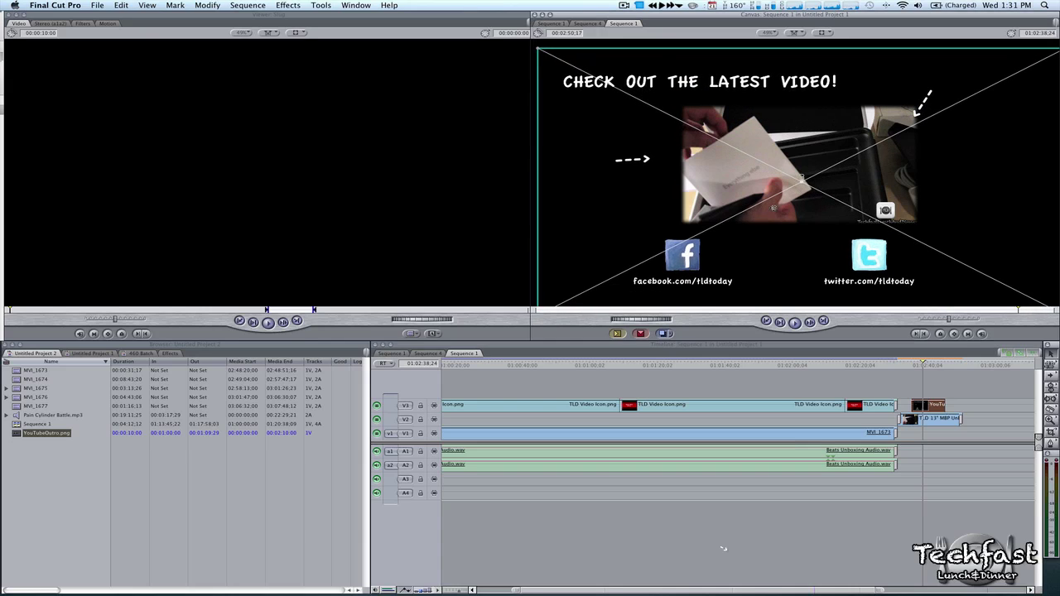
Play back the outro section from just before the graphic, and undo the placement of YouTubeOutro.png in the sequence.
left_click(910, 370)
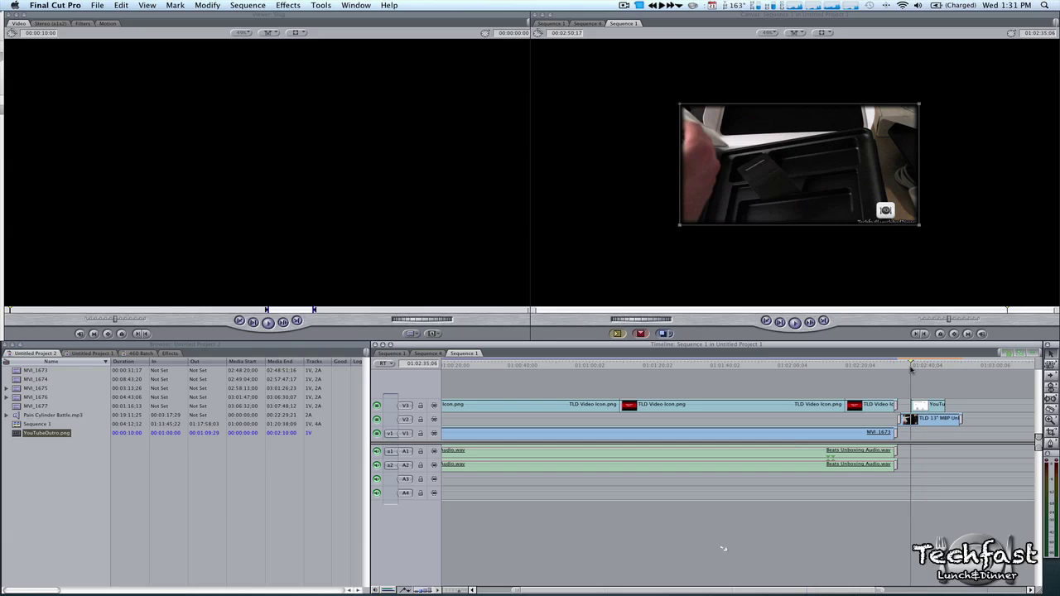
key("space")
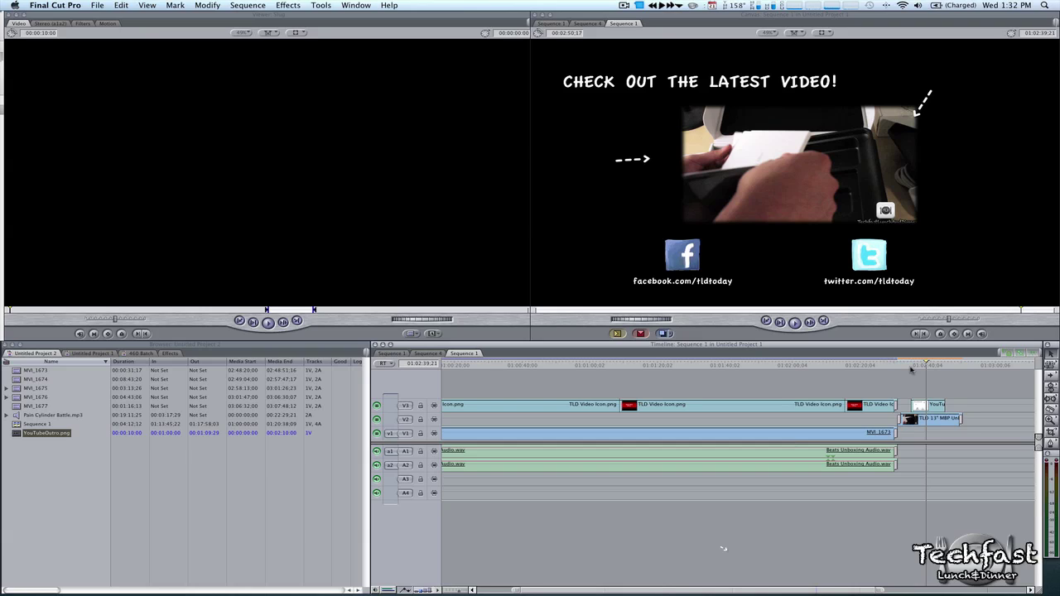
key("super+z")
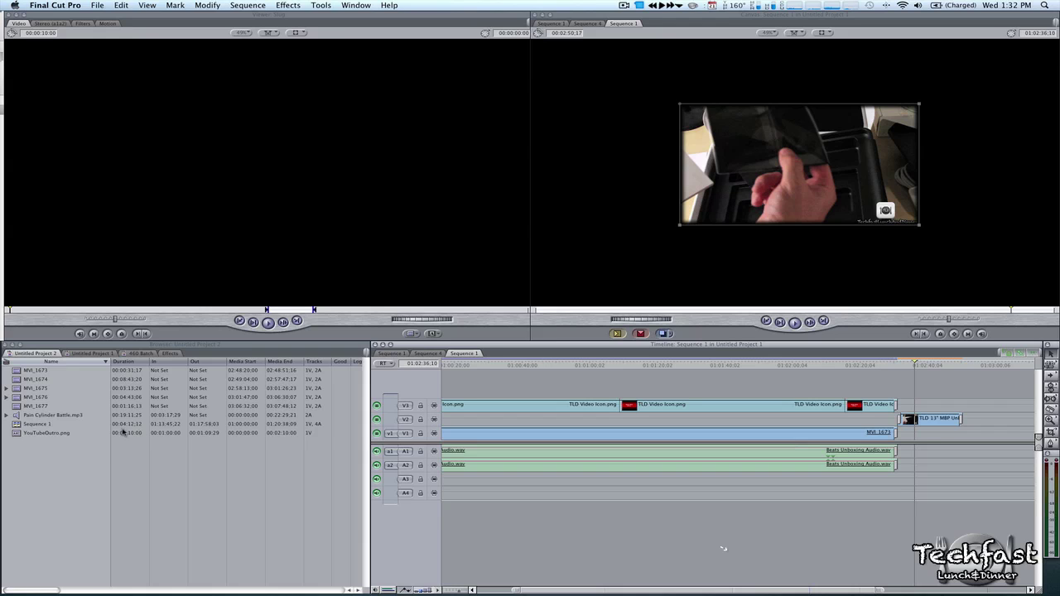
Switch to the Iconspedia page in Safari and download the Twitter hand drawn icon as a 128x128 px PNG.
left_click(130, 458)
key("F8")
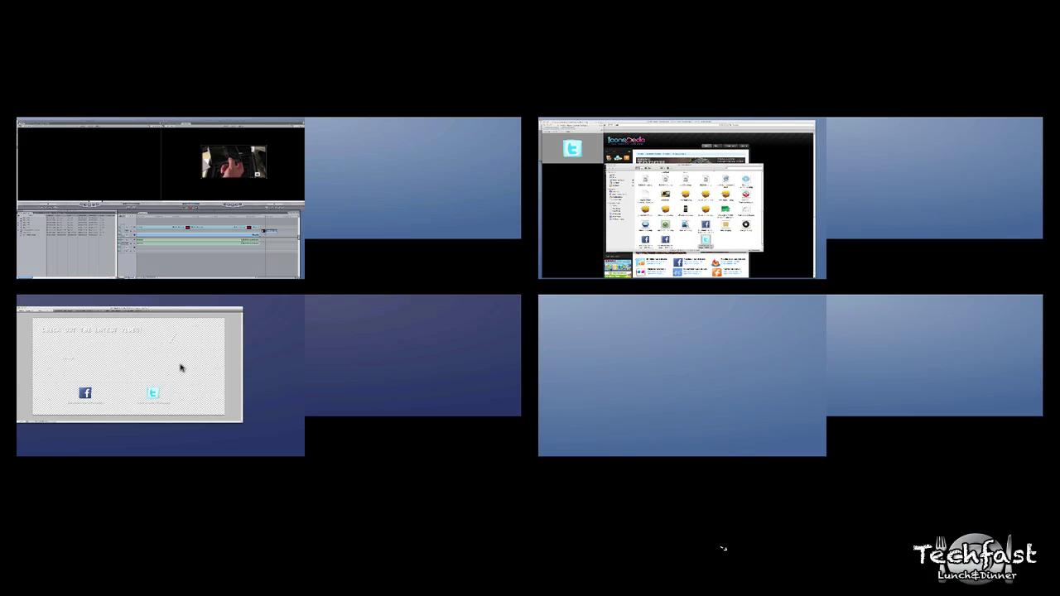
left_click(594, 231)
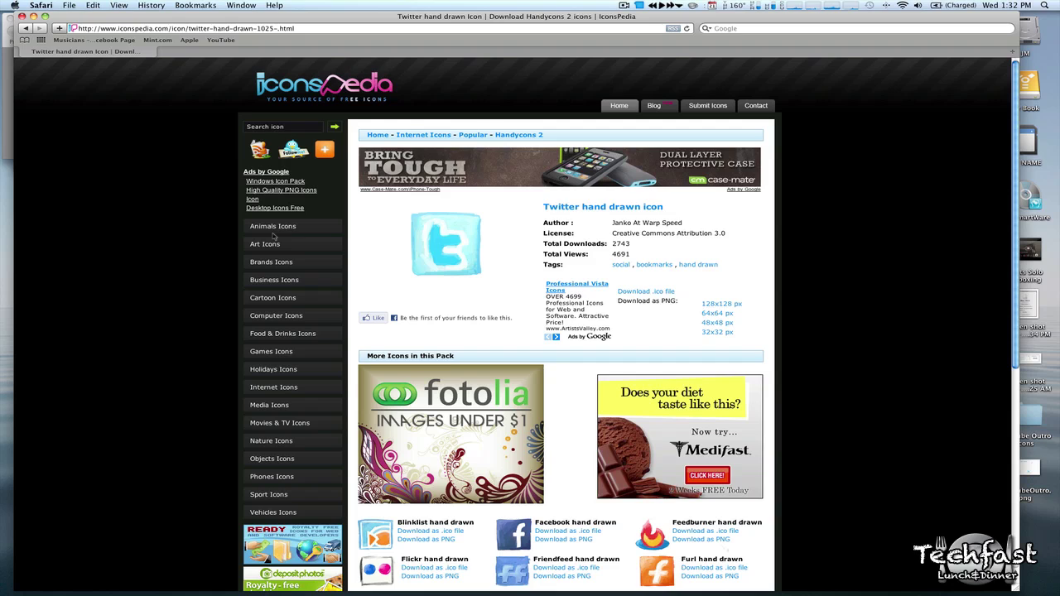
left_click(717, 305)
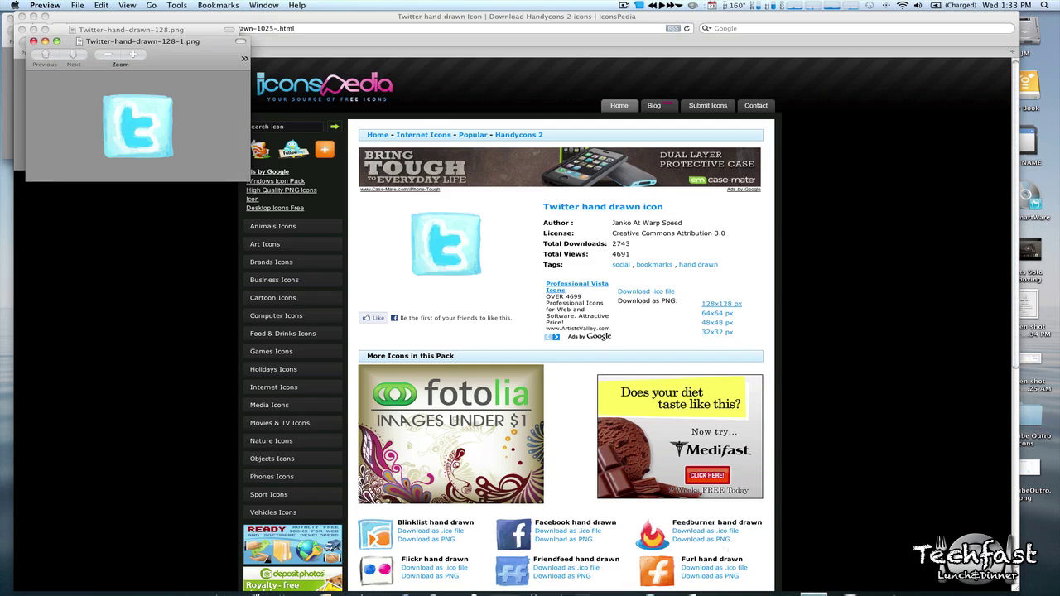
Switch from the browser back to the Final Cut Pro workspace.
mouse_move(883, 582)
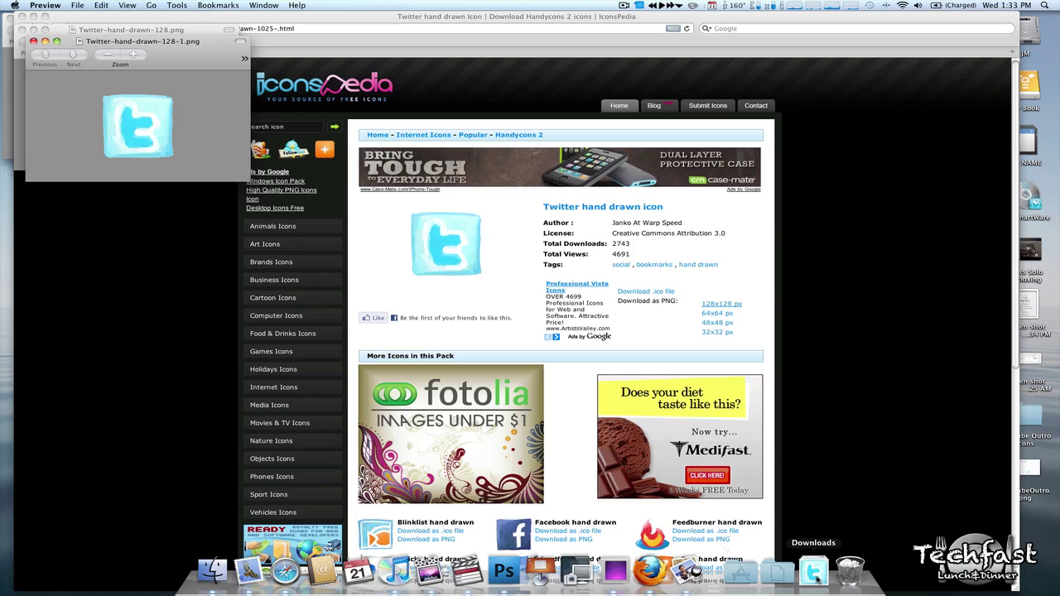
key("F8")
key("F8")
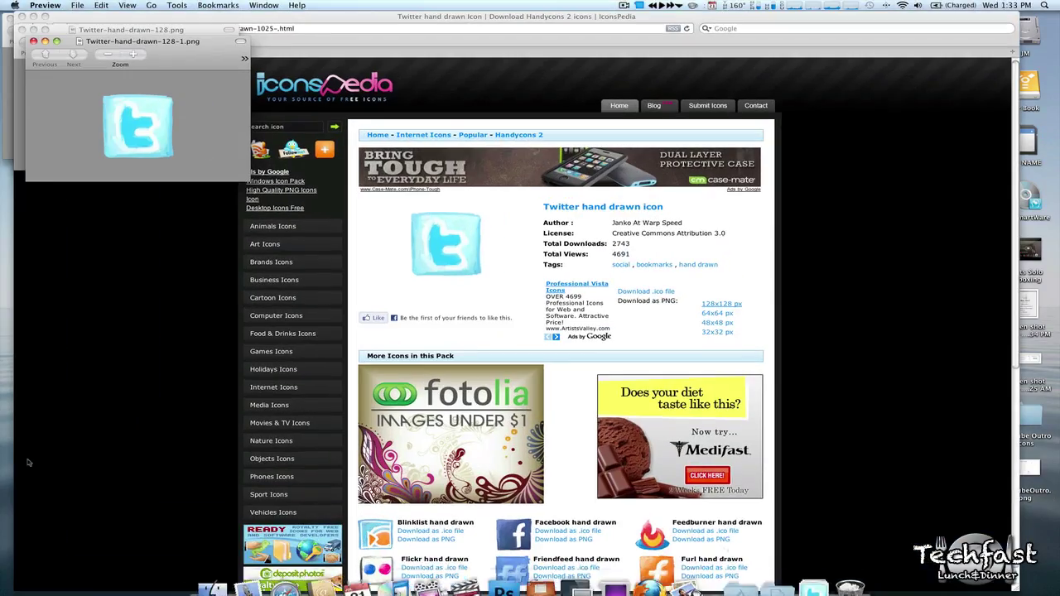
key("F9")
key("F8")
key("Left")
key("Return")
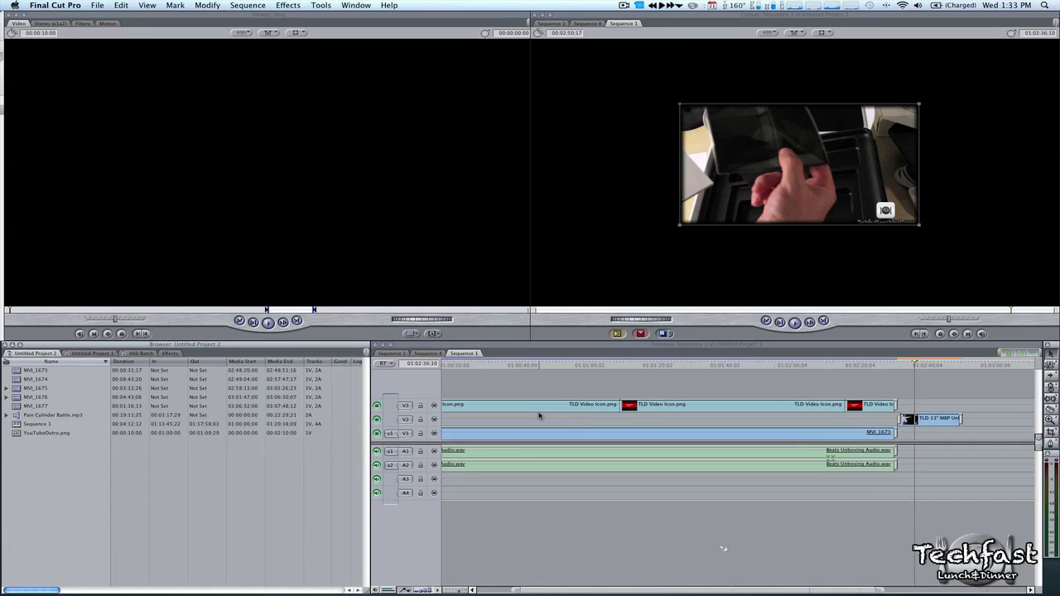
Import Twitter-hand-drawn-128-1.png from the Downloads folder into the project.
left_click(96, 5)
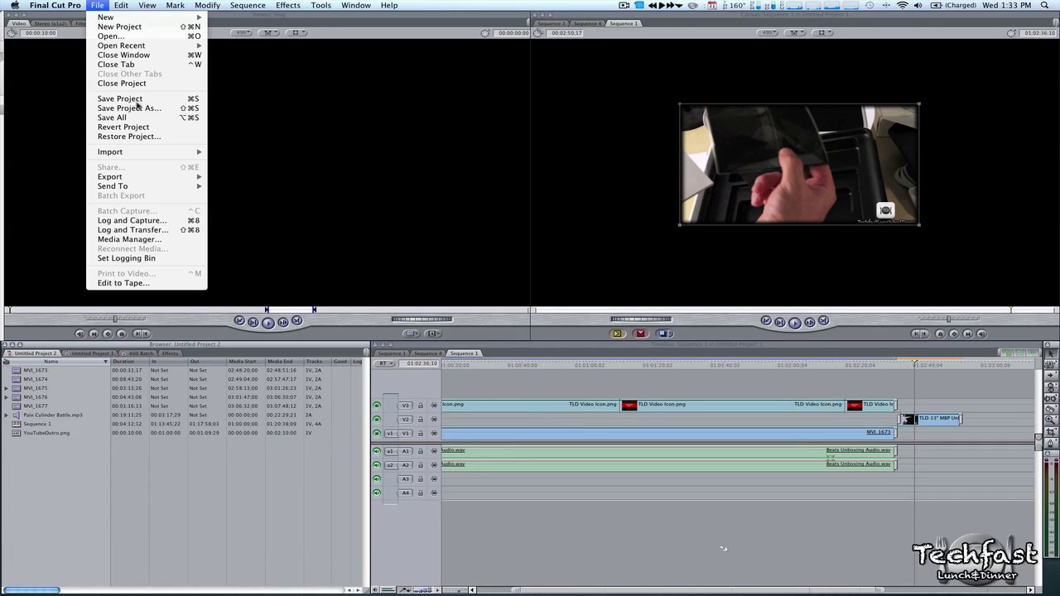
mouse_move(149, 157)
left_click(229, 154)
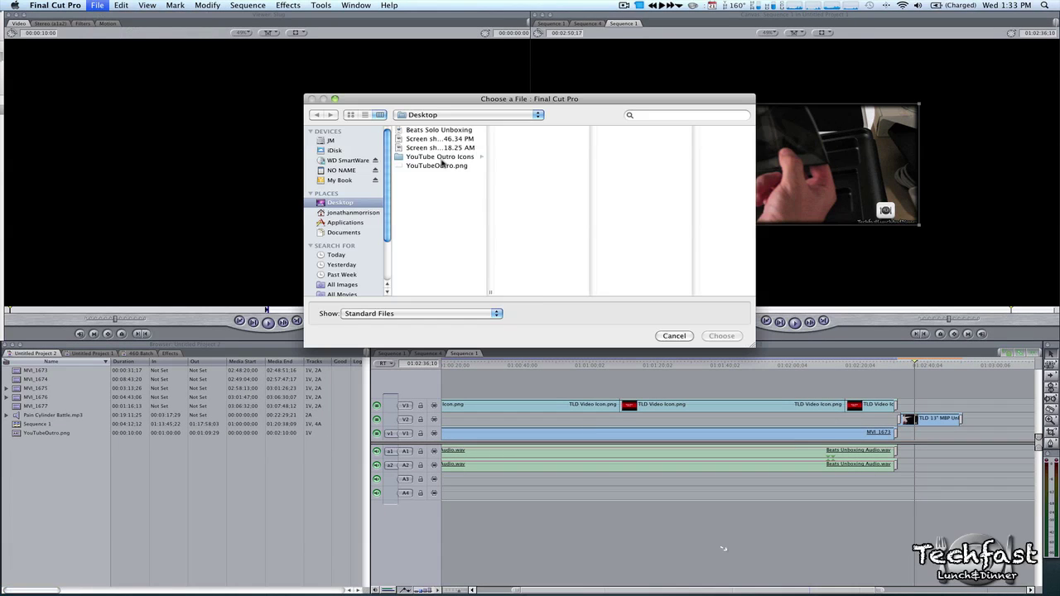
left_click(352, 212)
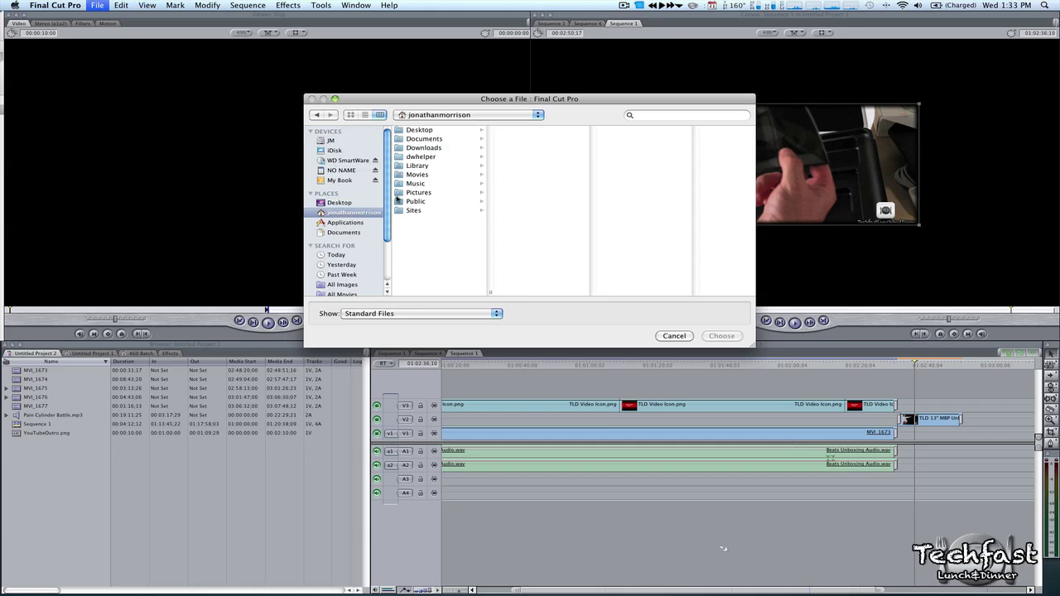
left_click(431, 148)
scroll(536, 166, "down", 5)
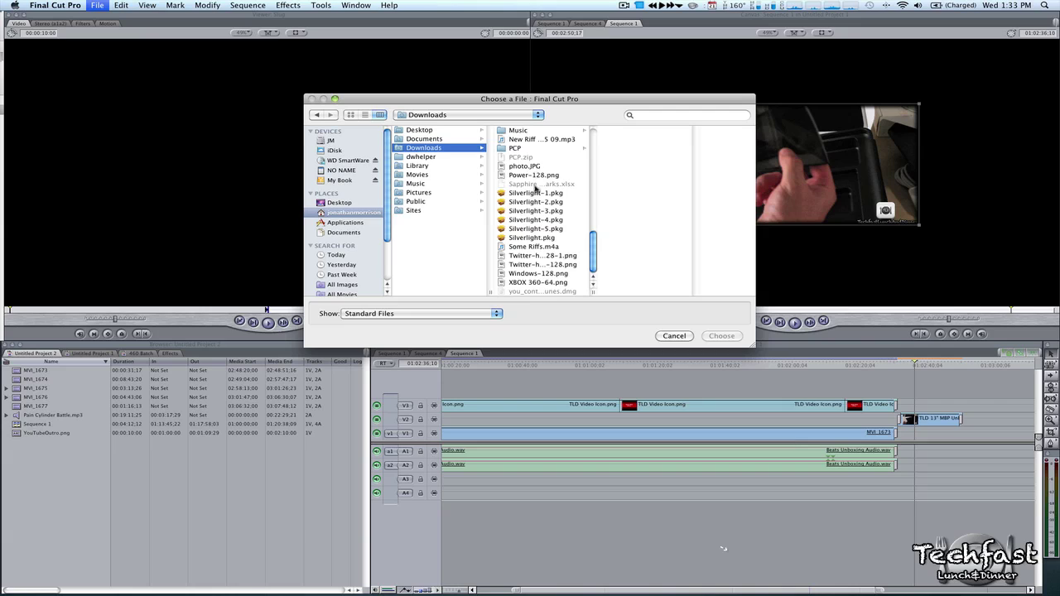
left_click(539, 256)
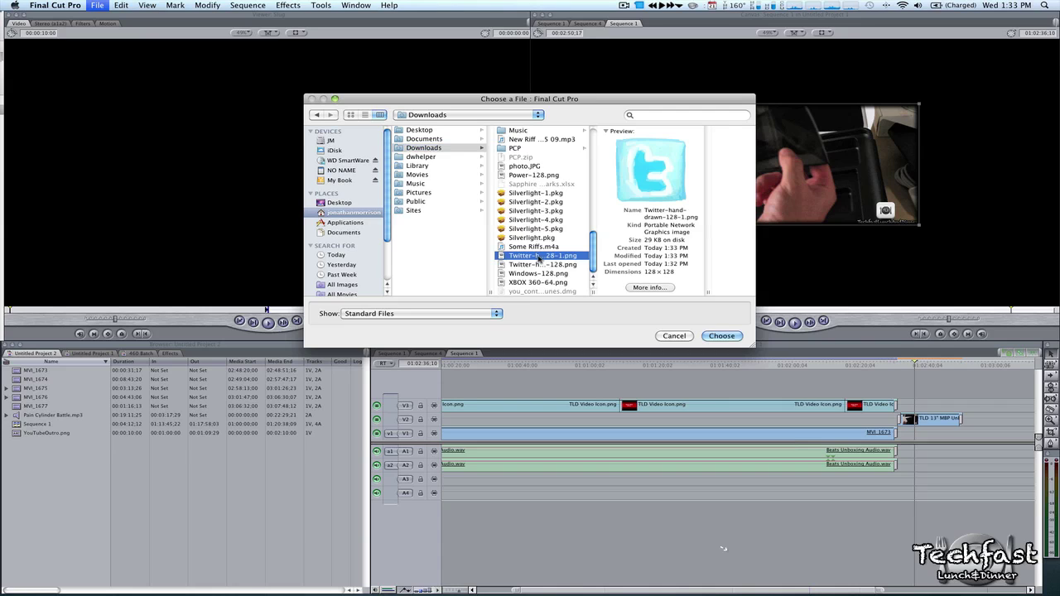
left_click(721, 335)
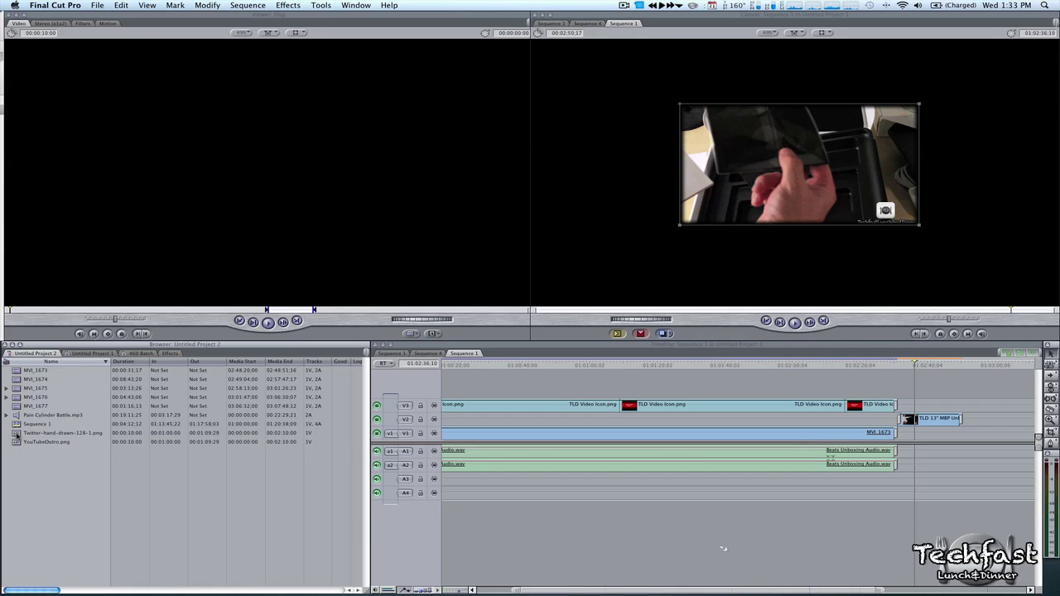
Place the Twitter icon on track V3 above the TLD 13" MBP clip, and scale it down below the video's lower-left corner.
mouse_move(29, 433)
left_mouse_down()
mouse_move(220, 461)
mouse_move(662, 419)
mouse_move(876, 411)
mouse_move(901, 421)
mouse_move(928, 396)
left_mouse_up()
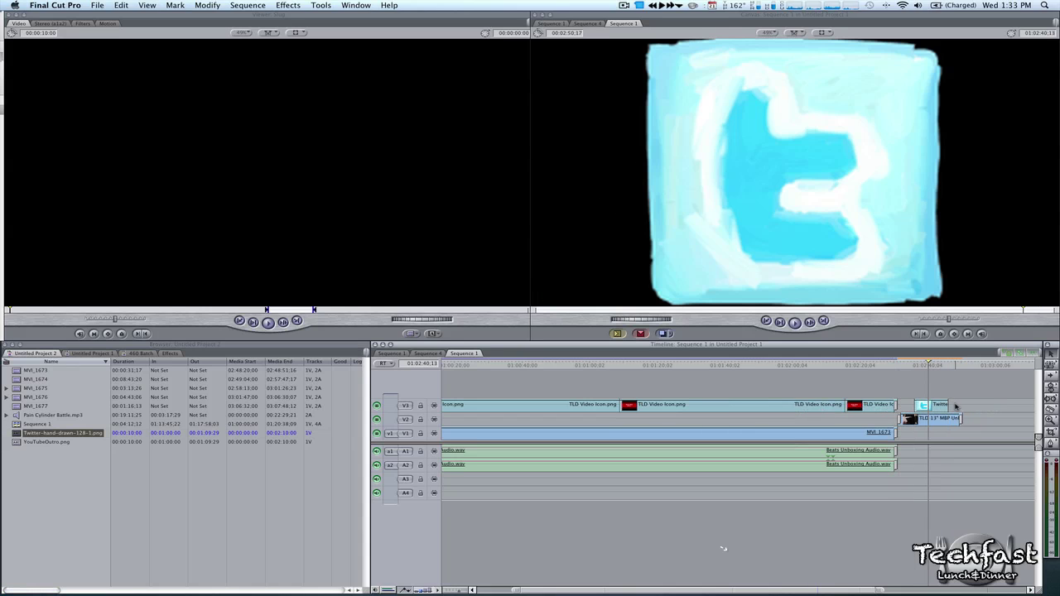
left_click(930, 405)
left_click_drag(647, 304, 645, 275)
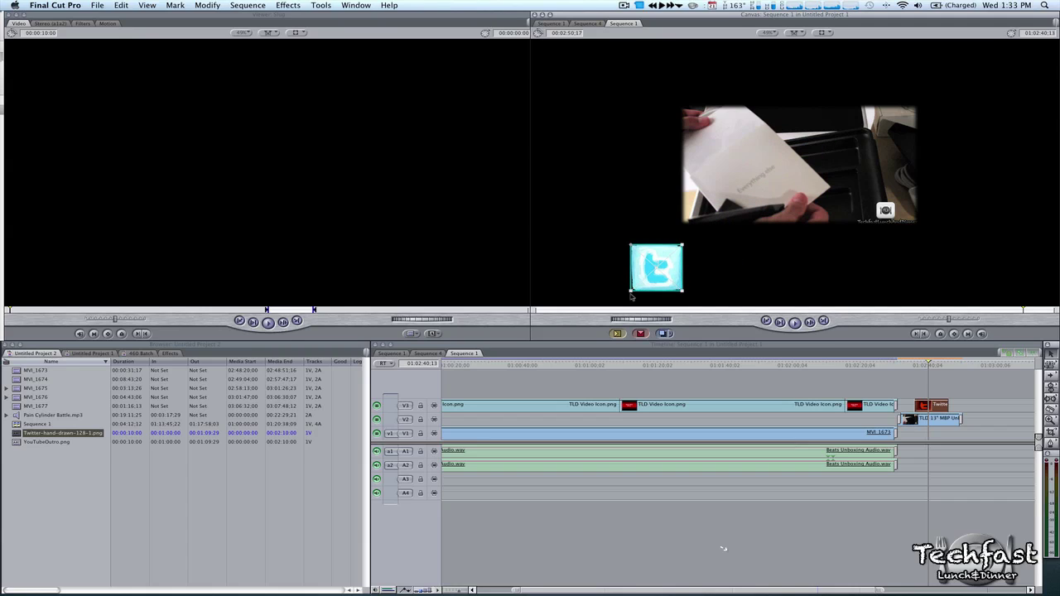
left_click_drag(632, 291, 667, 261)
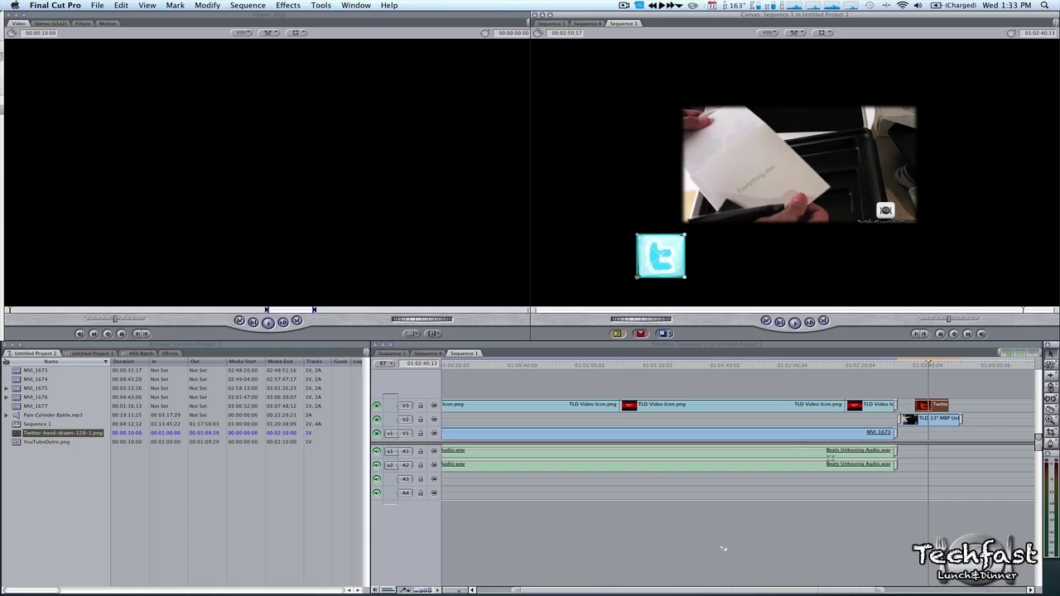
left_click_drag(636, 279, 664, 263)
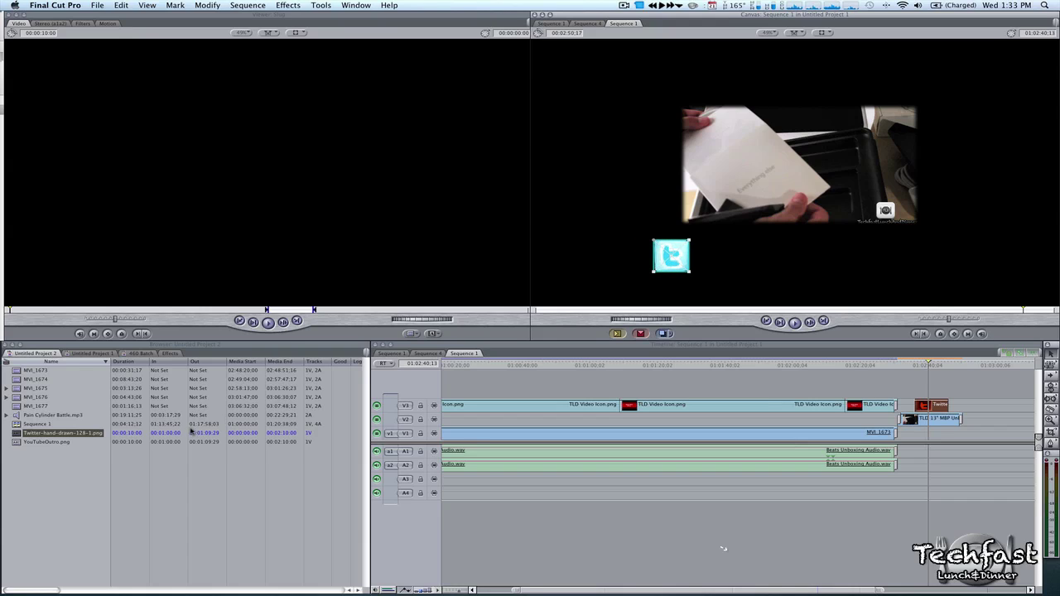
Import Facebook-hand-drawn-128-2.png from the Downloads folder into the project.
left_click(164, 468)
left_click(120, 5)
mouse_move(97, 5)
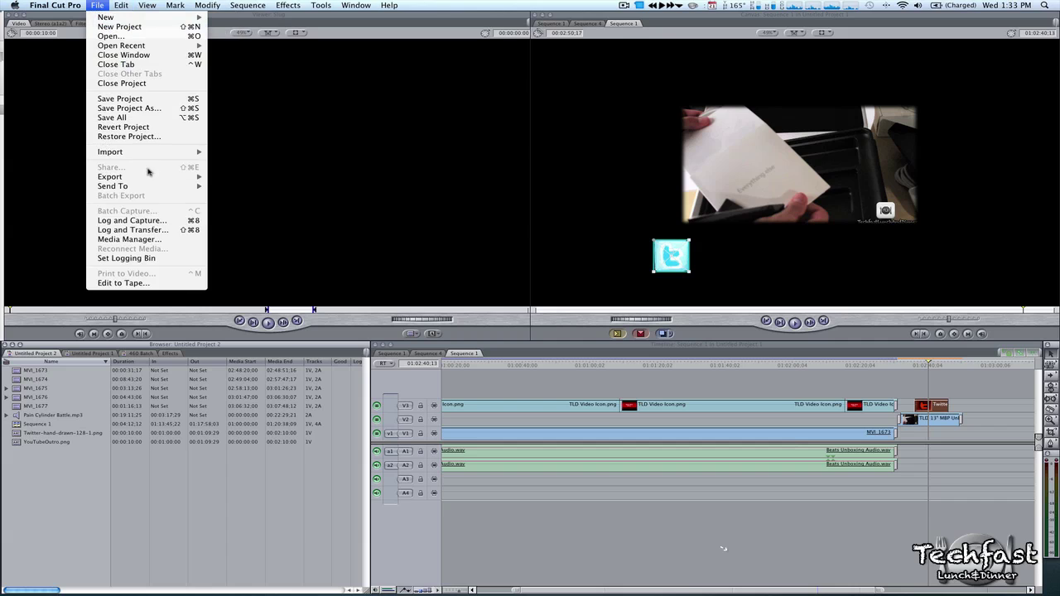
mouse_move(153, 152)
left_click(218, 153)
scroll(550, 230, "down", 5)
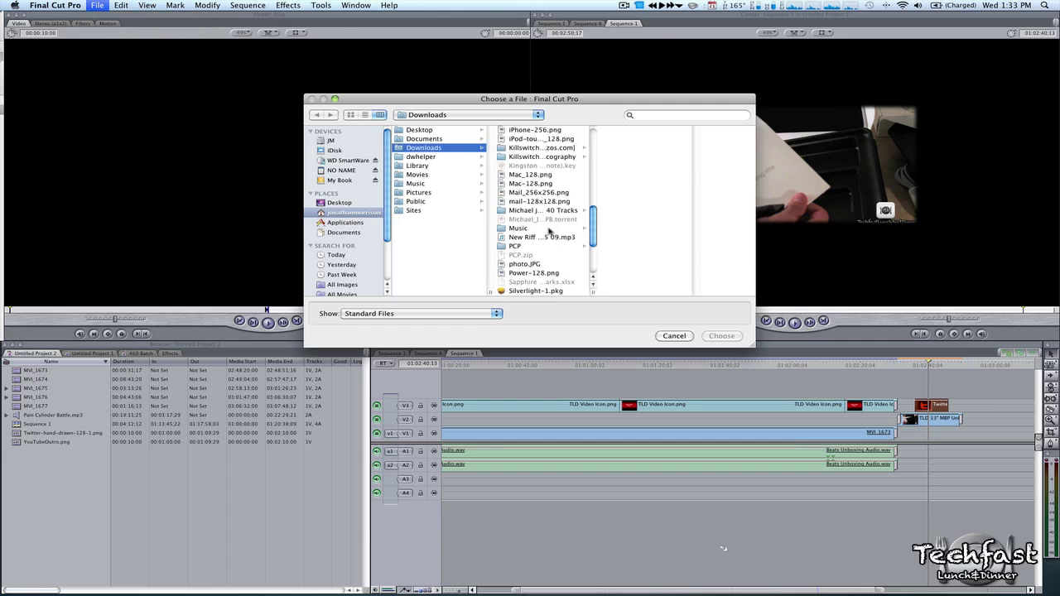
scroll(548, 232, "up", 10)
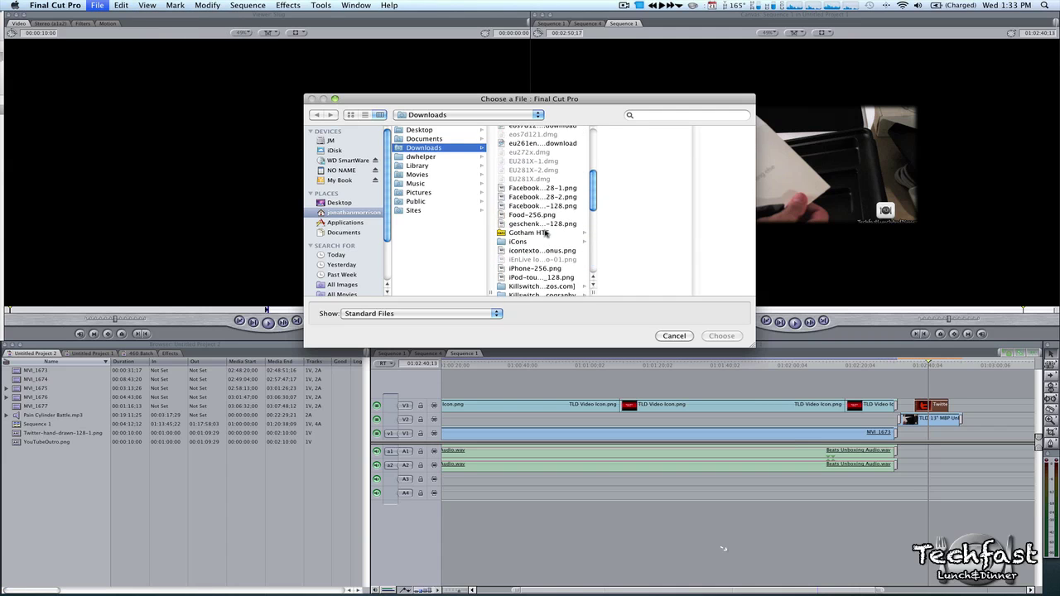
left_click(536, 205)
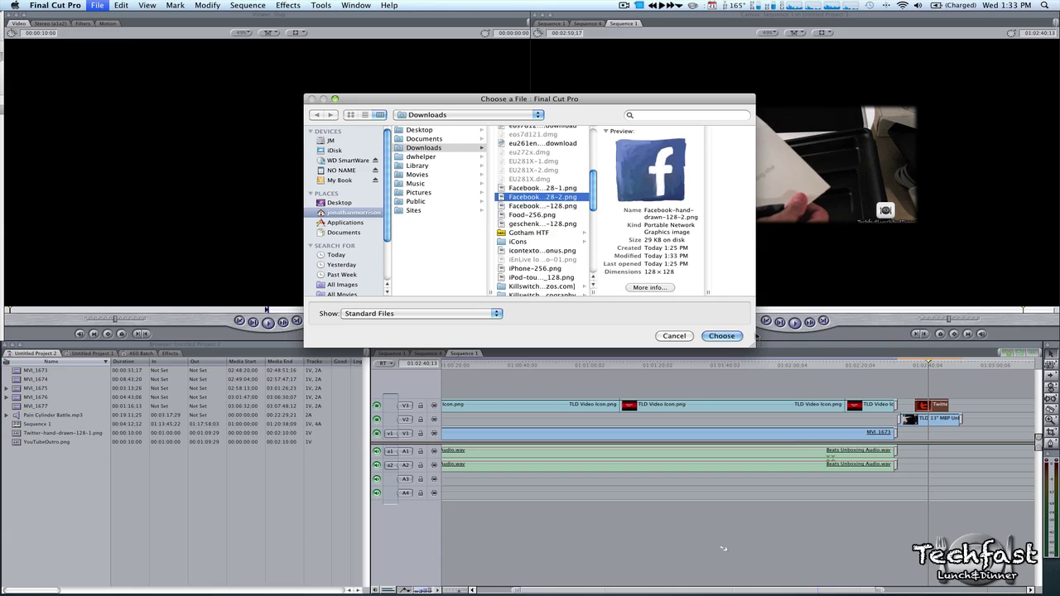
double_click(540, 207)
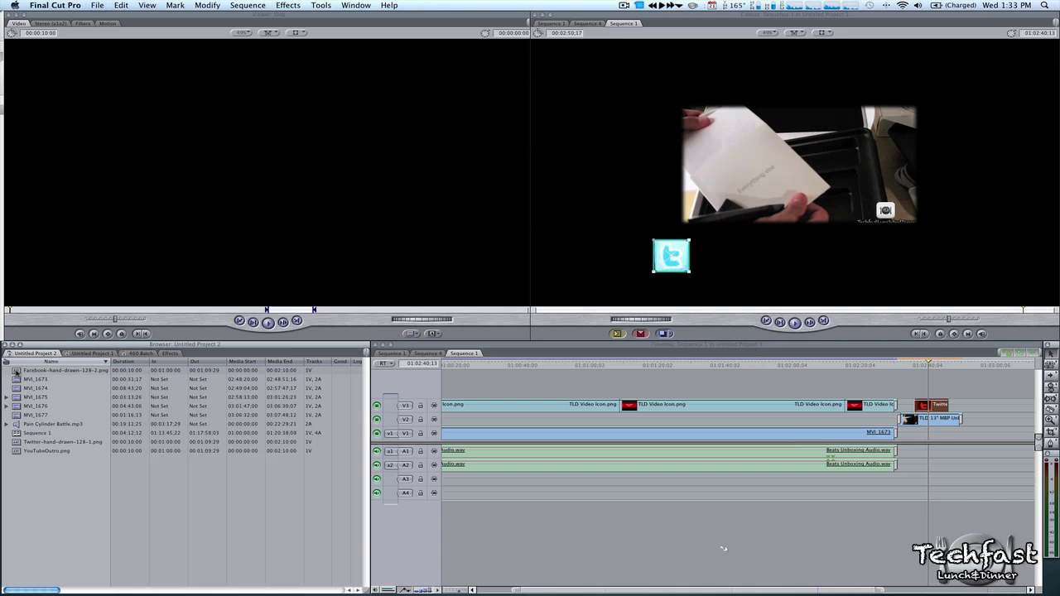
Place the Facebook icon on a new track V4 above the Twitter clip, and scale it down below the video's lower-right corner.
left_click_drag(19, 372, 920, 390)
left_click(930, 363)
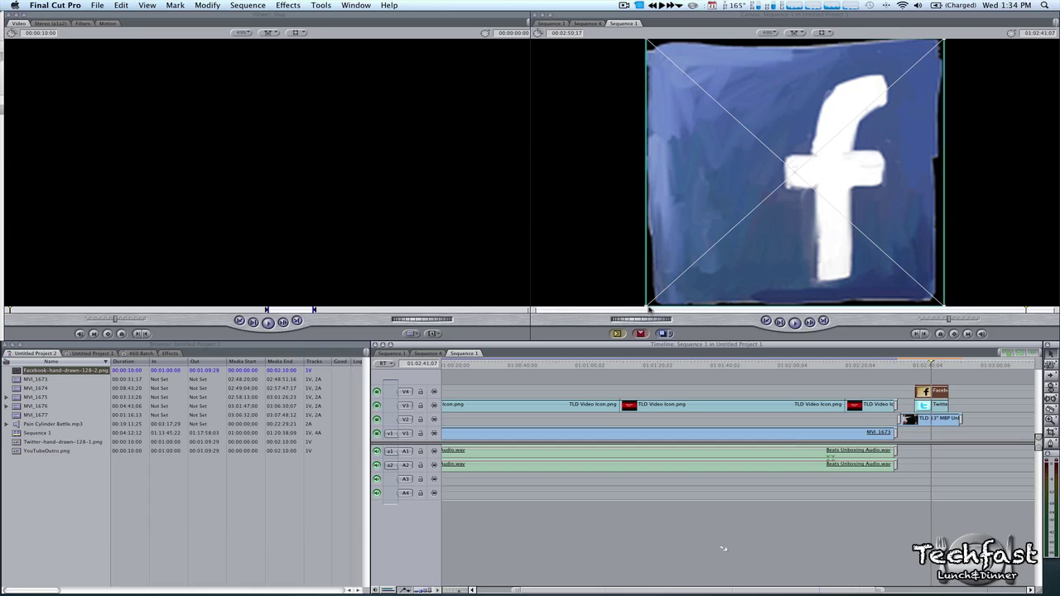
left_click_drag(795, 304, 878, 278)
left_click(431, 333)
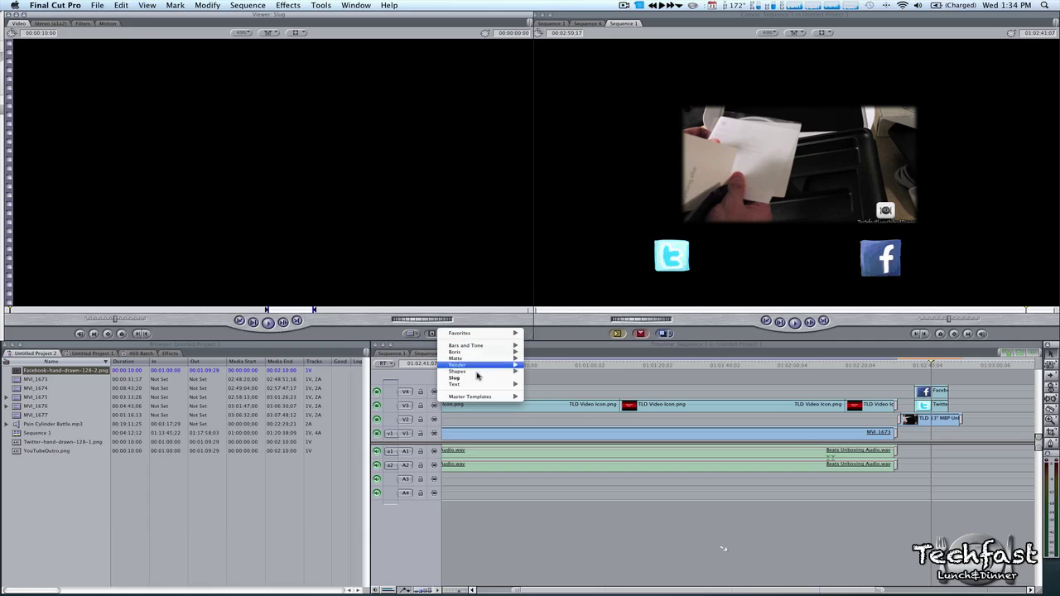
mouse_move(480, 384)
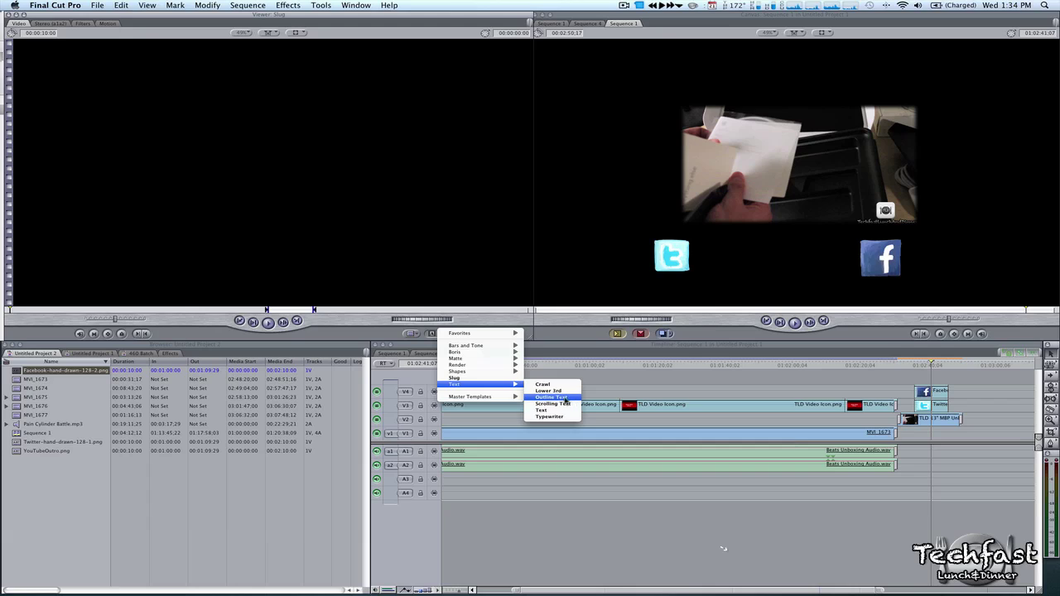
left_click(559, 392)
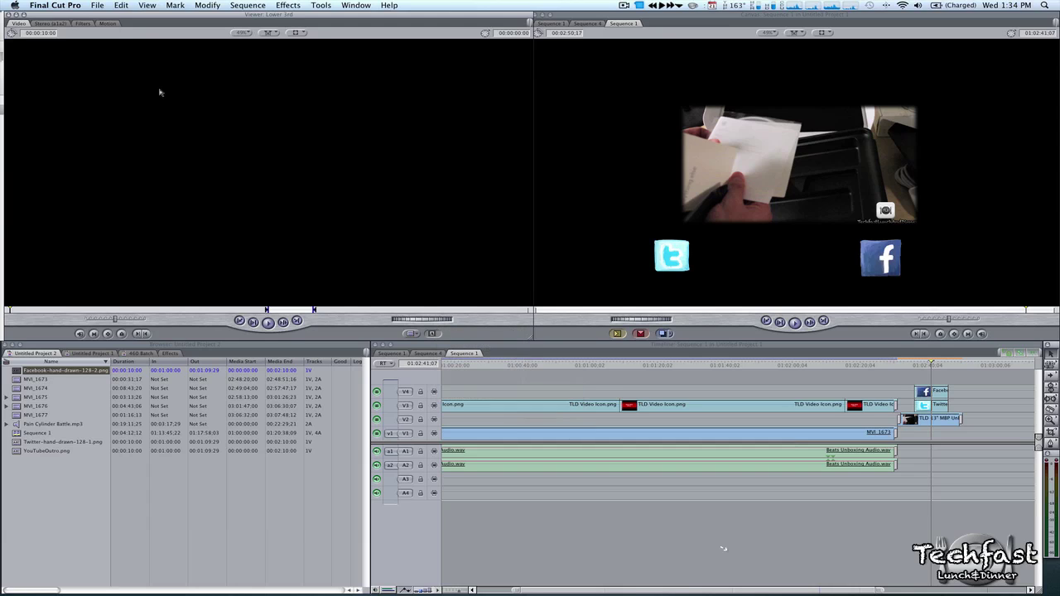
Create an Outline Text title reading "Check out the latest video!".
left_click(430, 333)
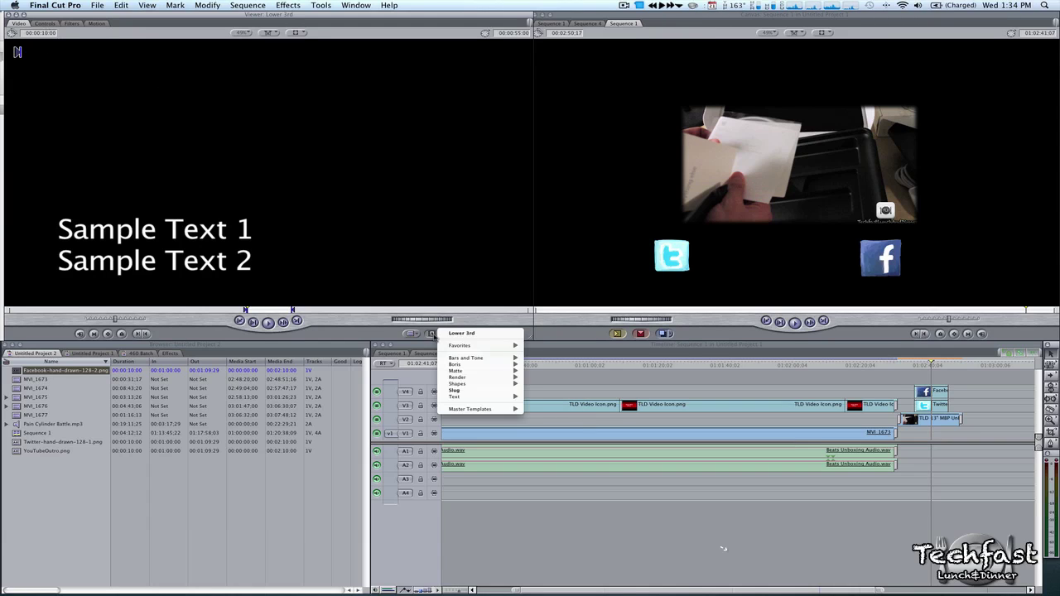
left_click(551, 409)
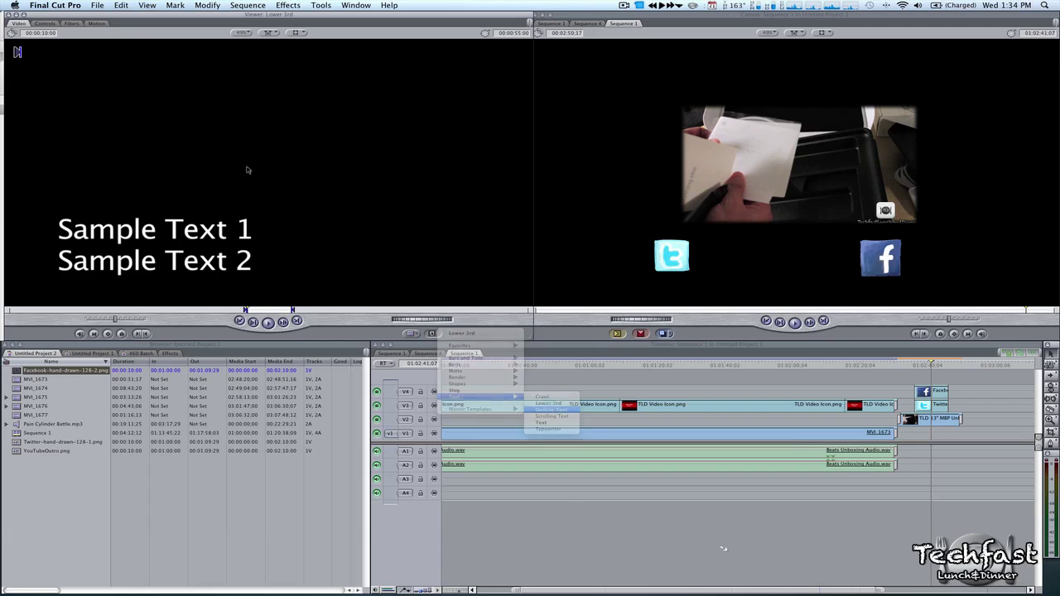
left_click(44, 23)
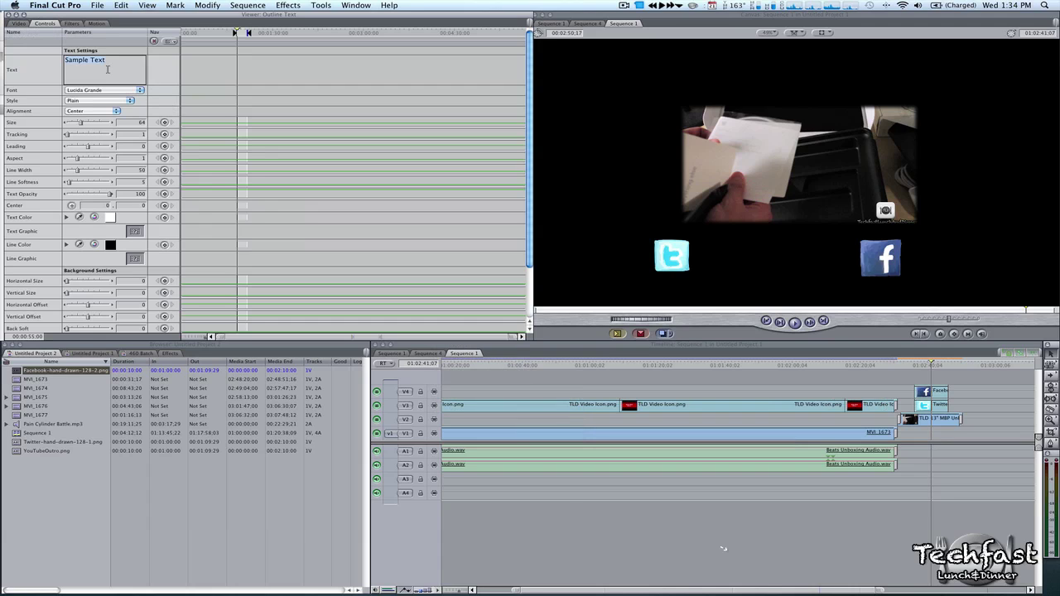
type("Ched")
type("k out th")
type("e latest video!")
Reduce the title's text size to 34 so the whole line fits within the frame.
left_click(16, 23)
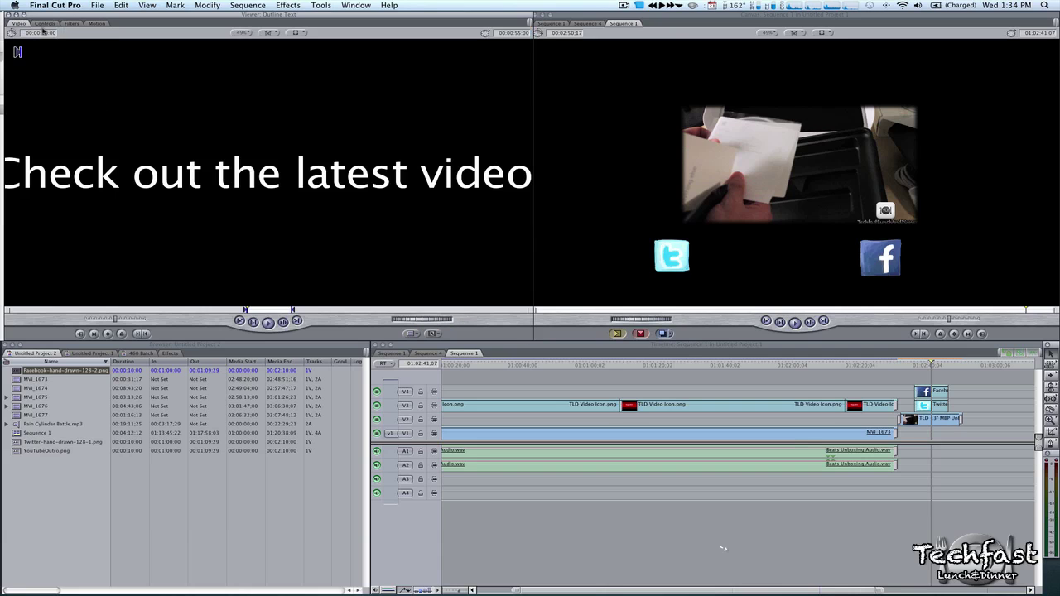
left_click(43, 25)
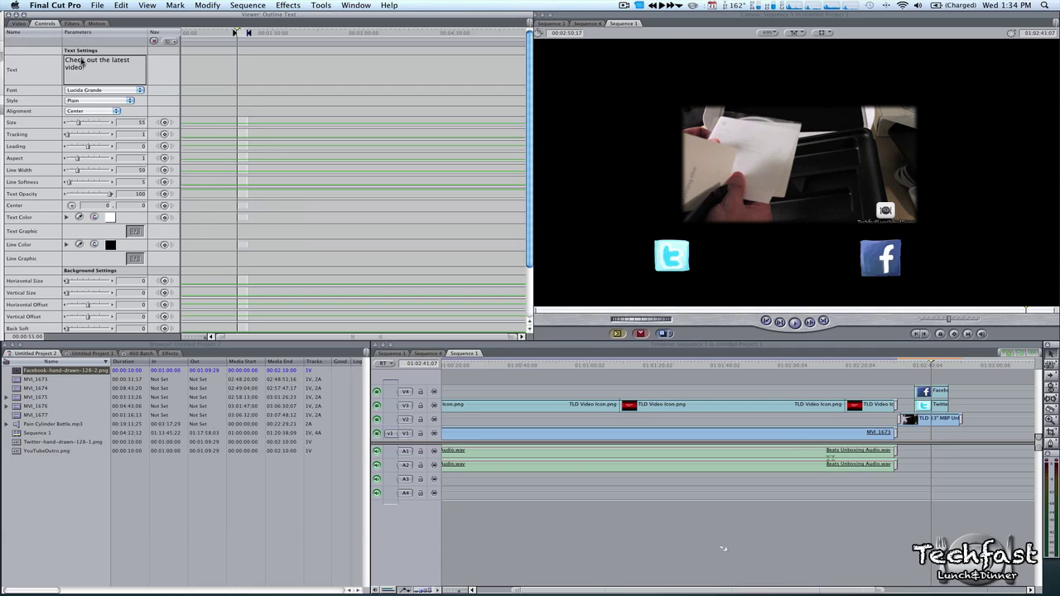
left_click(19, 24)
Place the title on a new track V5 above the Facebook clip, and position its text above the video in the frame.
key("F12")
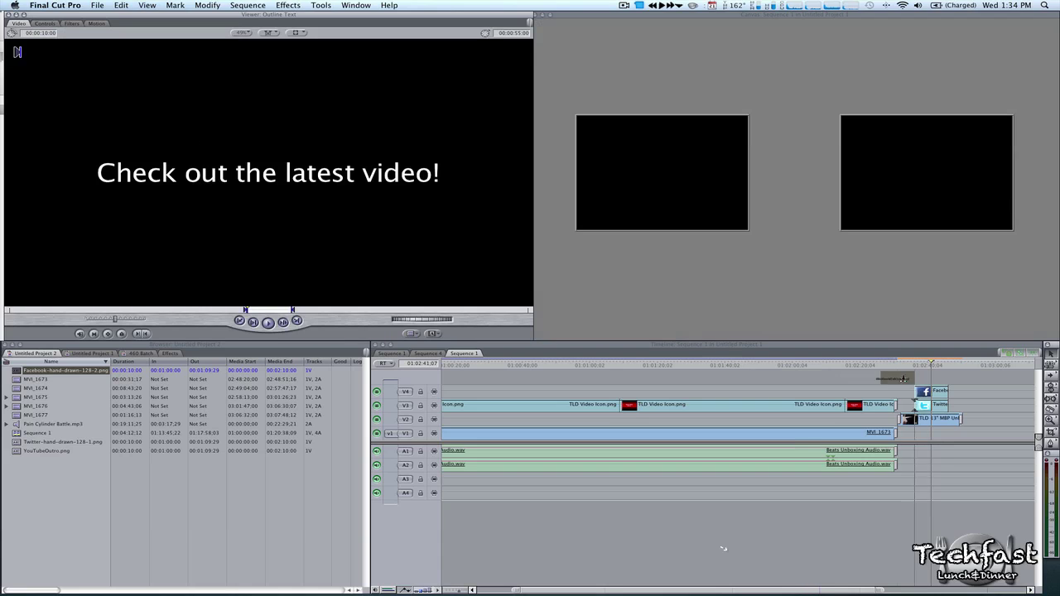
left_click(925, 365)
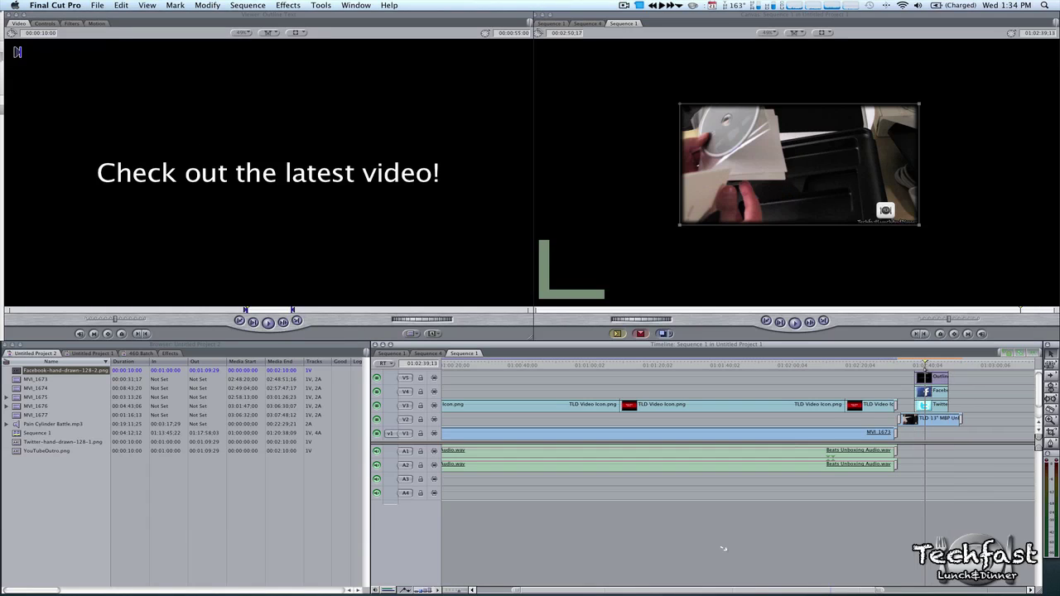
left_click(737, 229)
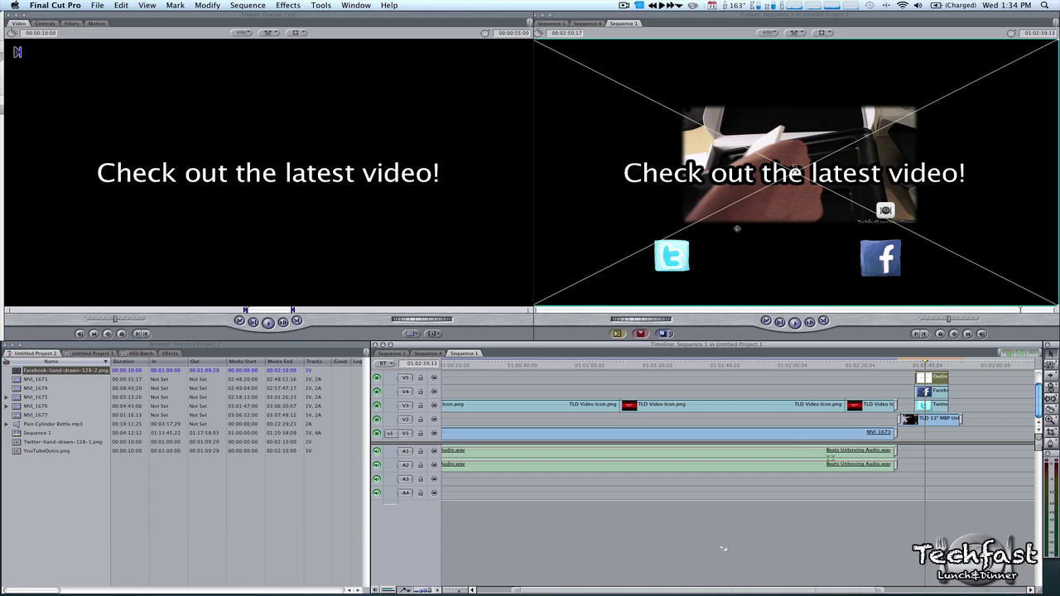
left_click_drag(668, 160, 678, 96)
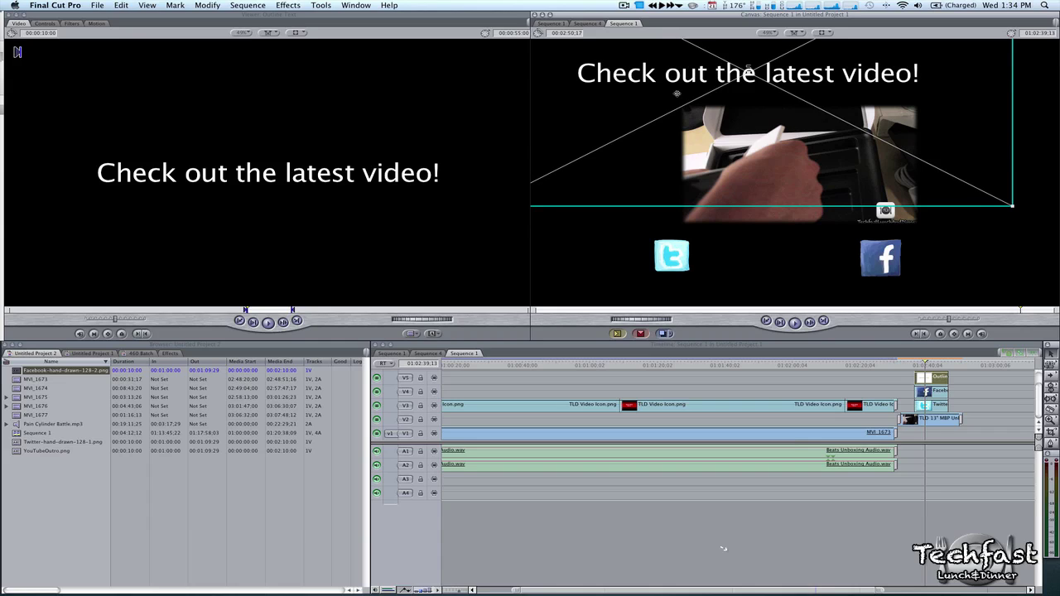
left_click_drag(677, 94, 678, 90)
Duplicate the title clip onto a new track V6, directly above the original title.
left_click(941, 390)
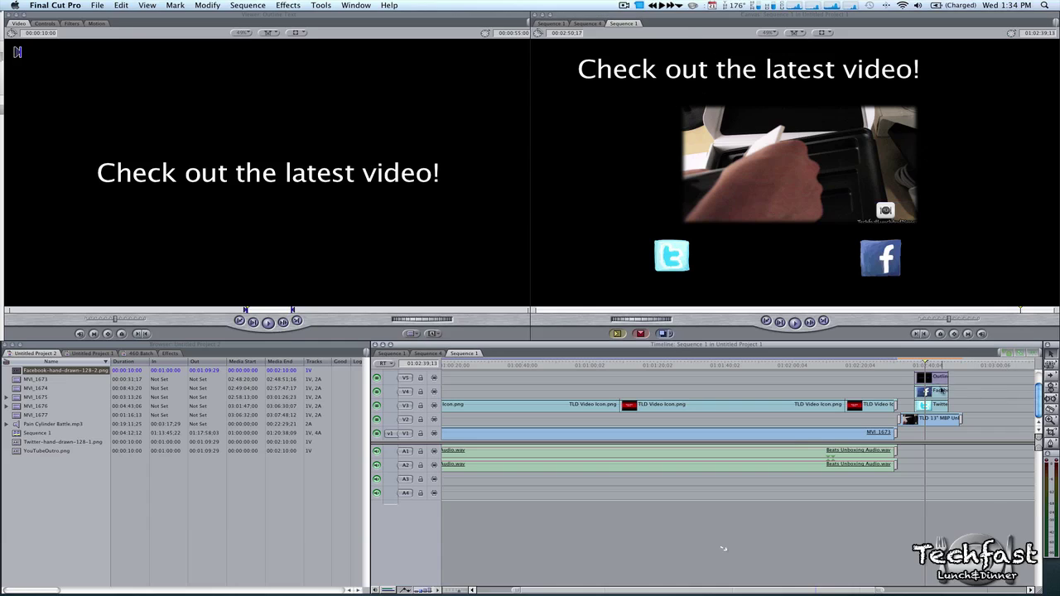
right_click(942, 390)
left_click(967, 387)
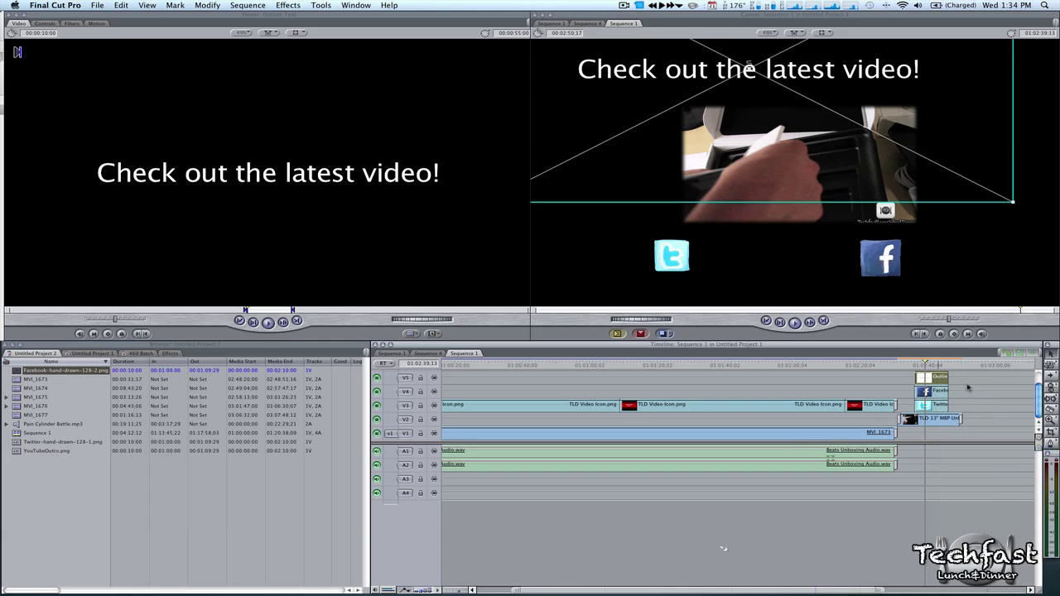
key("Down")
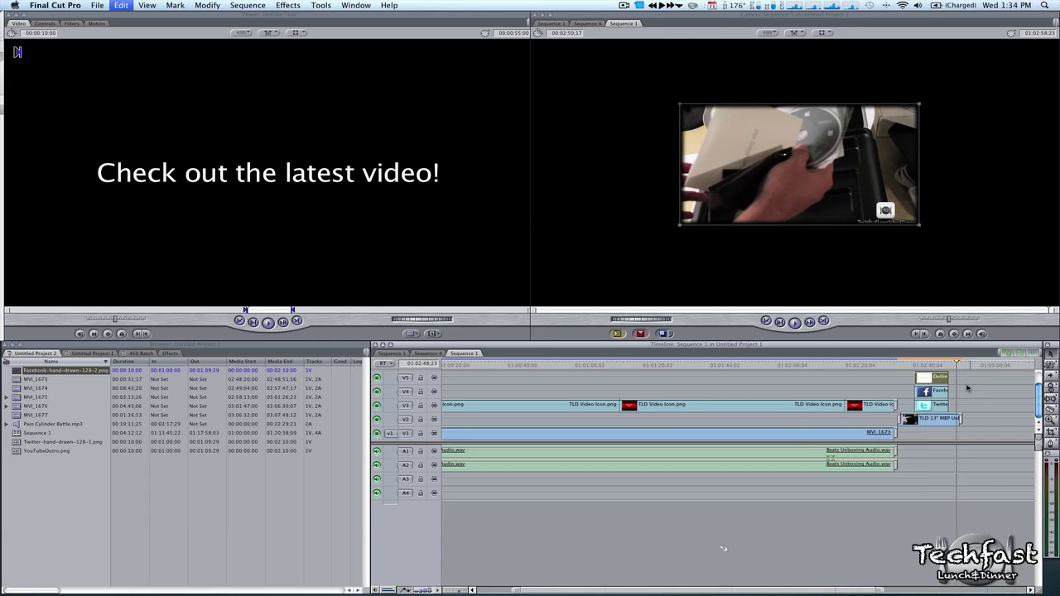
key("super+v")
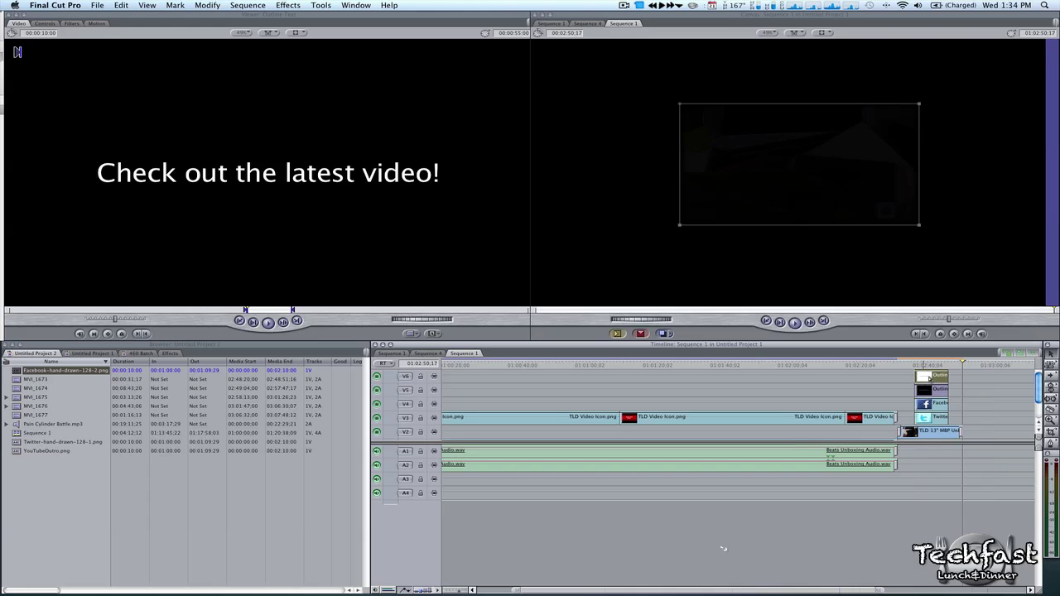
Change the text of the title copy on V6 to "-->>".
double_click(927, 377)
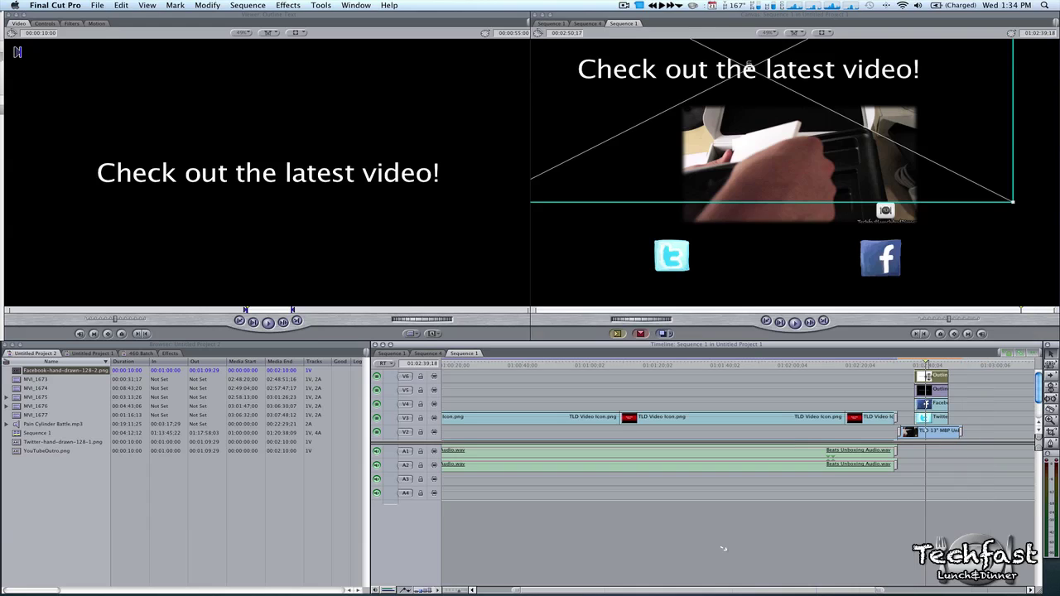
left_click(52, 25)
type("-->>")
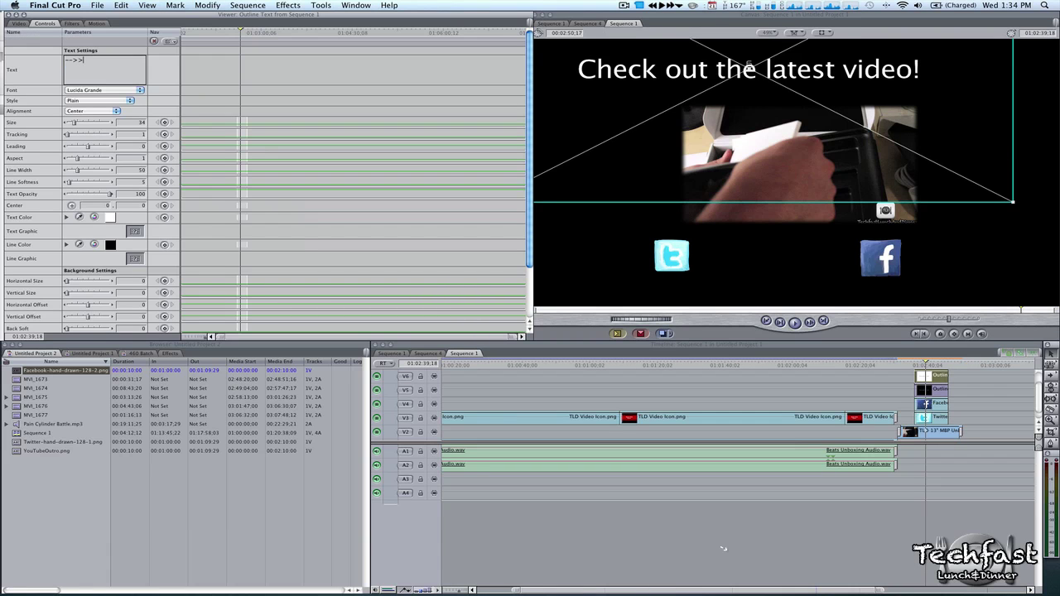
key("Tab")
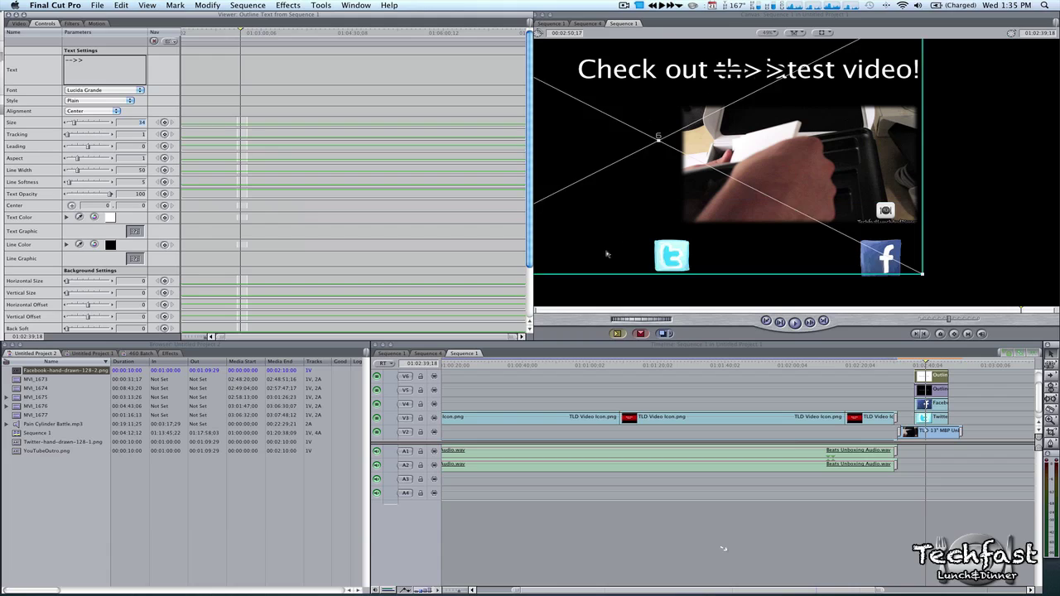
Position the arrow text at the video's left edge, pointing at it, and play back the outro.
left_click(631, 253)
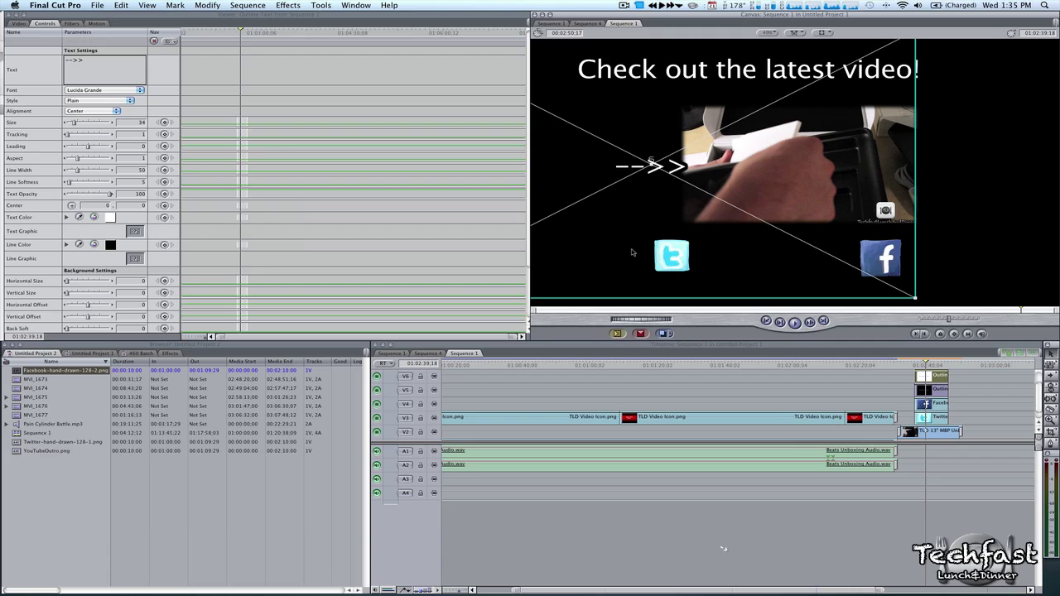
left_click(924, 366)
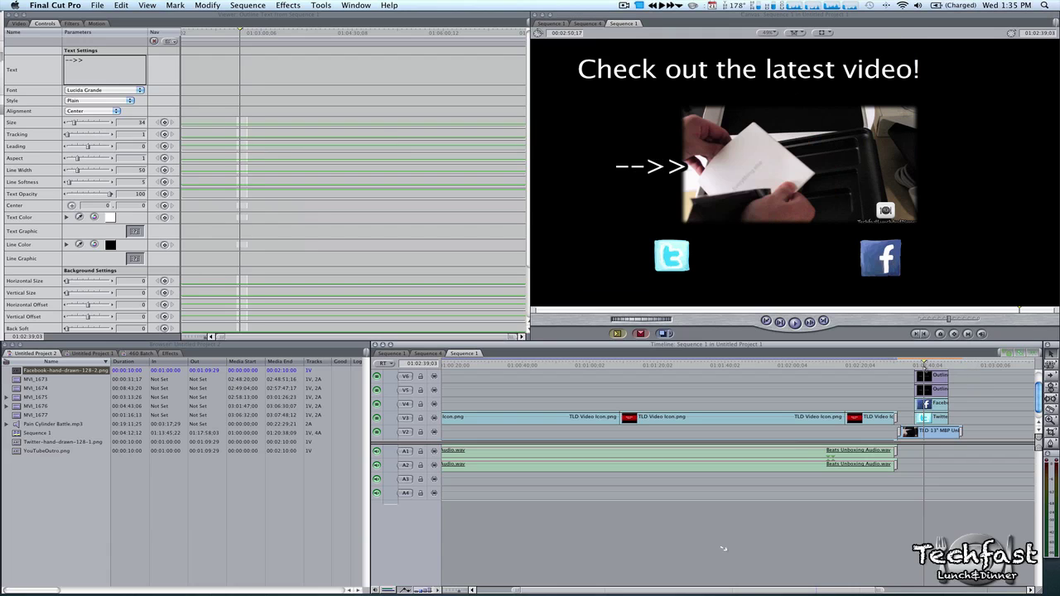
key("space")
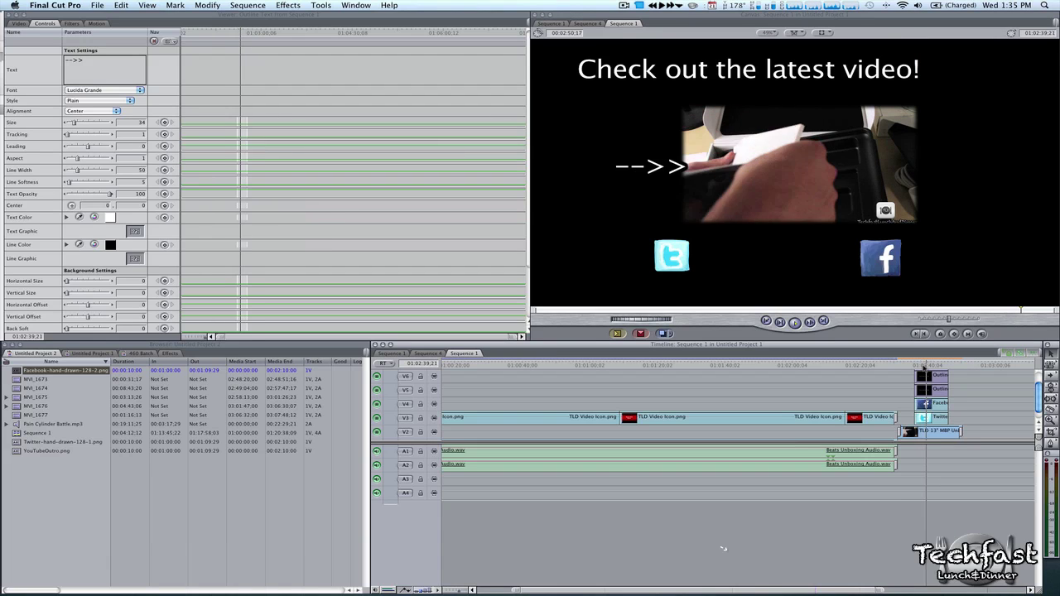